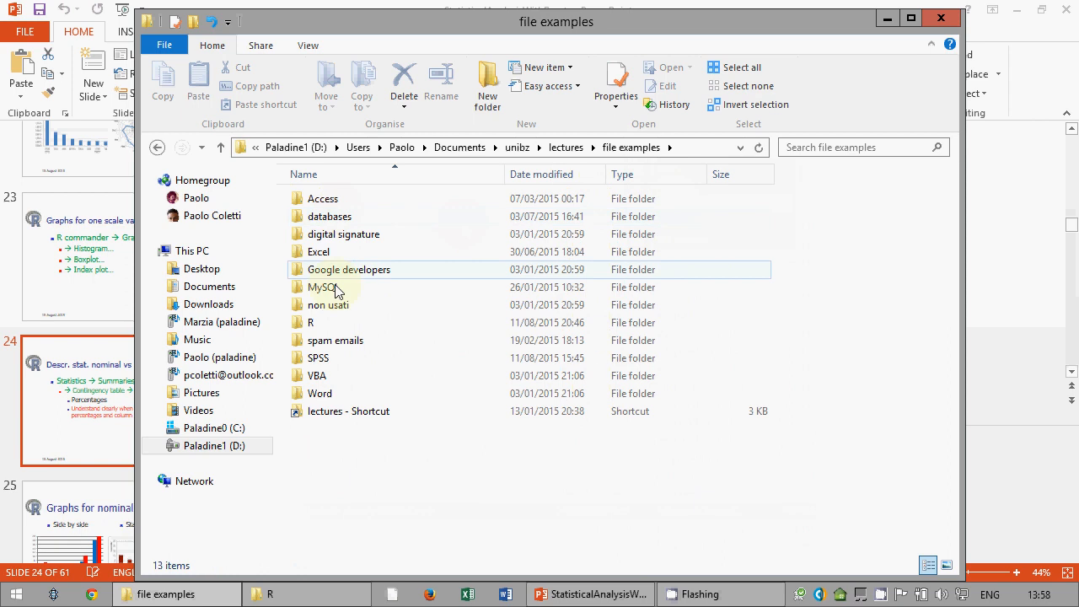
- Launch R from the R-Portable folder inside the R file examples folder
double_click(314, 323)
double_click(333, 220)
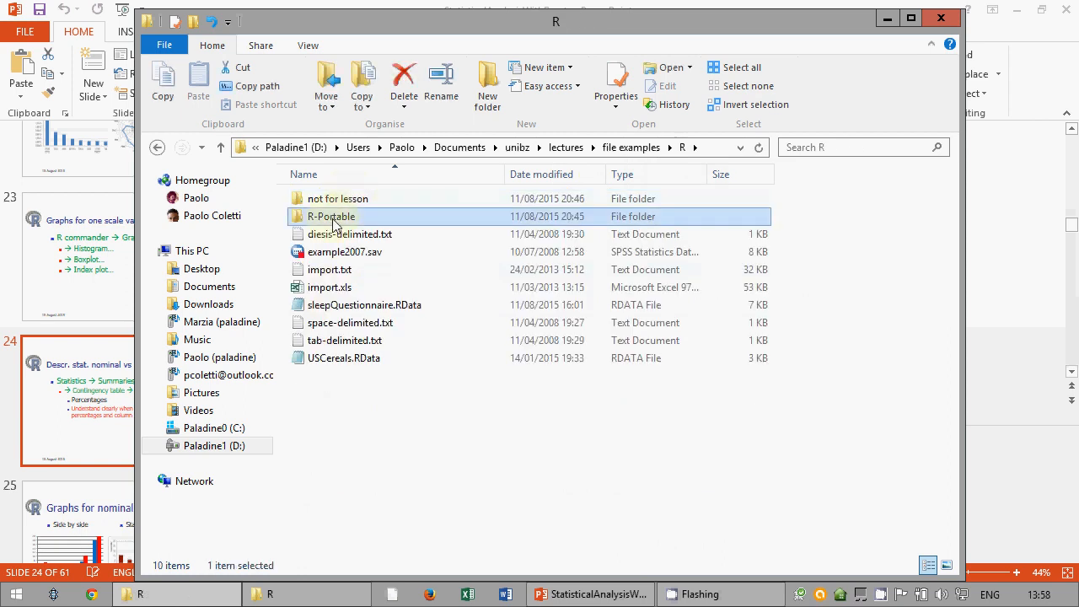
double_click(331, 271)
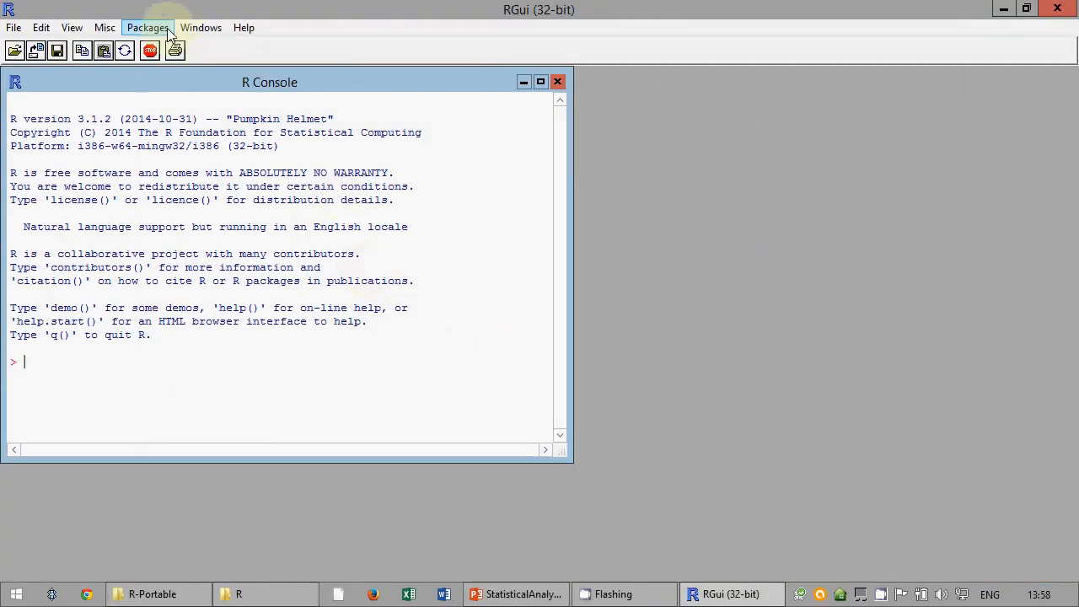
- Load the Rcmdr package in R and maximize the R Commander window
left_click(147, 27)
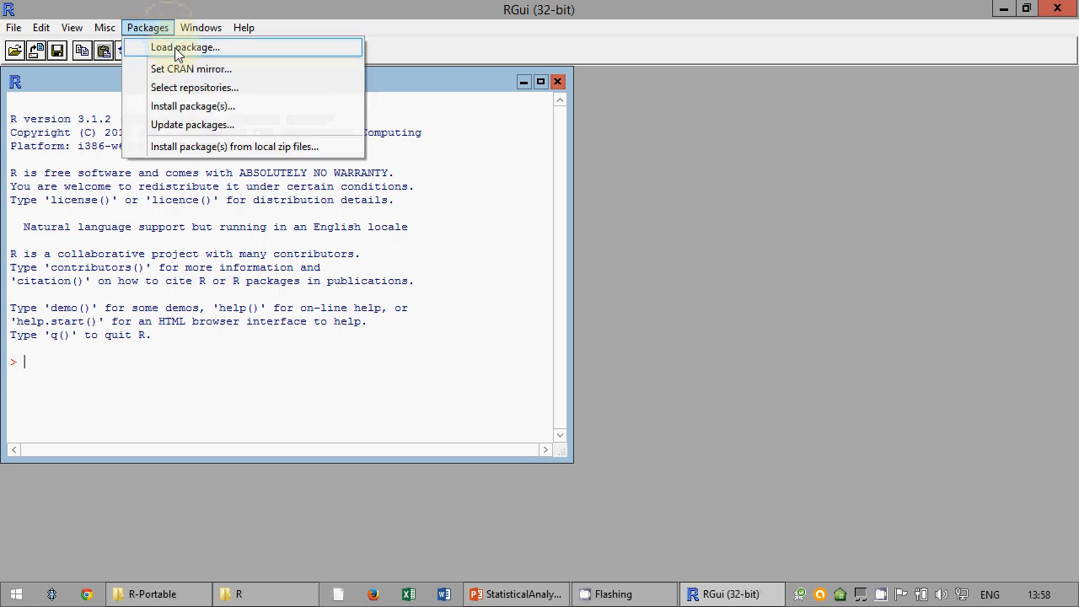
left_click(176, 48)
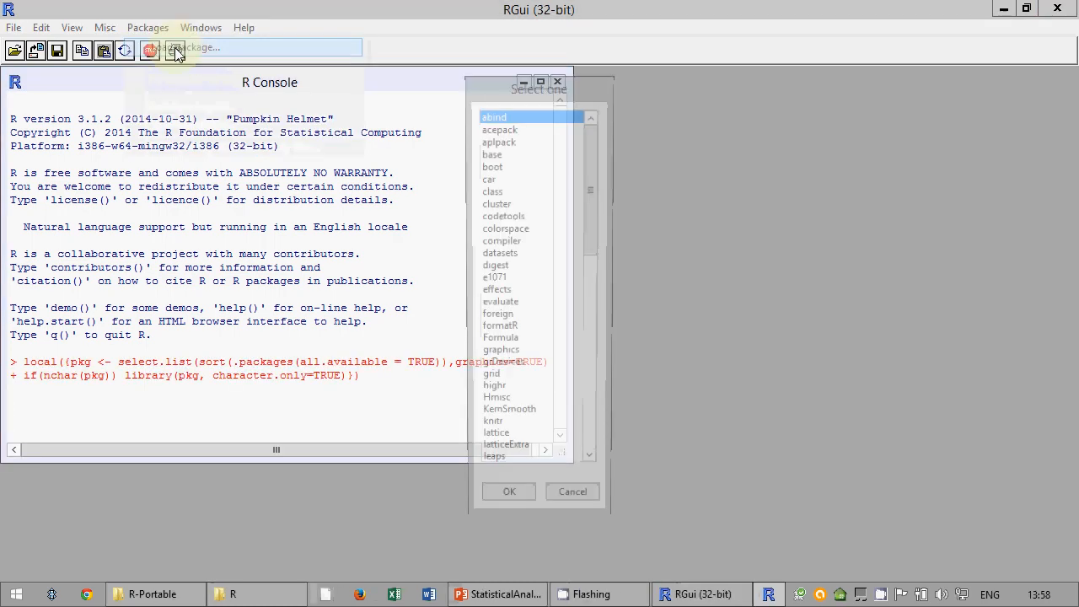
left_click(594, 367)
left_click(497, 343)
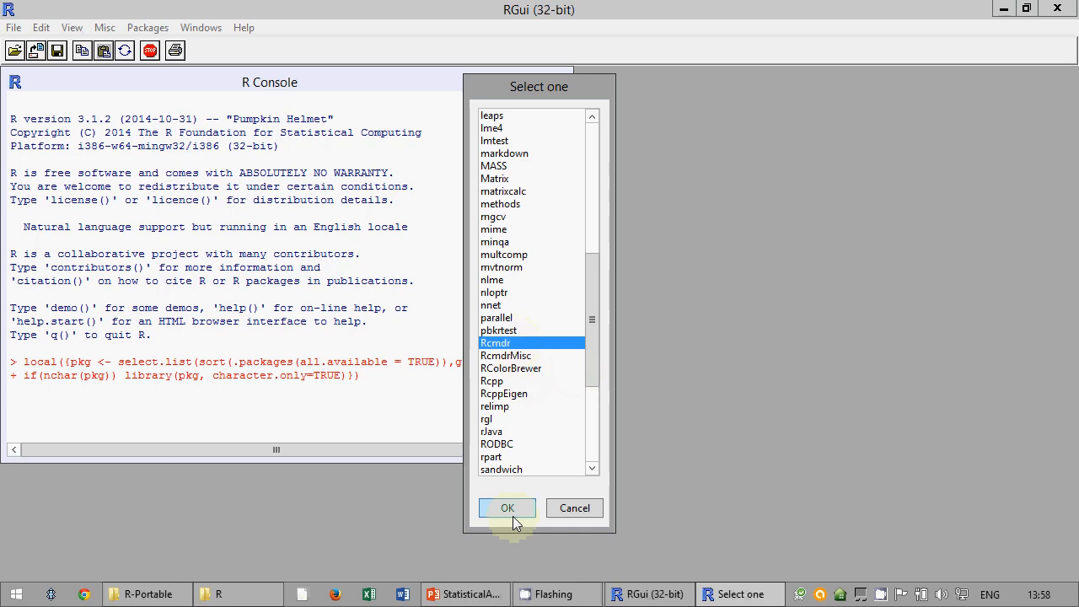
left_click(513, 512)
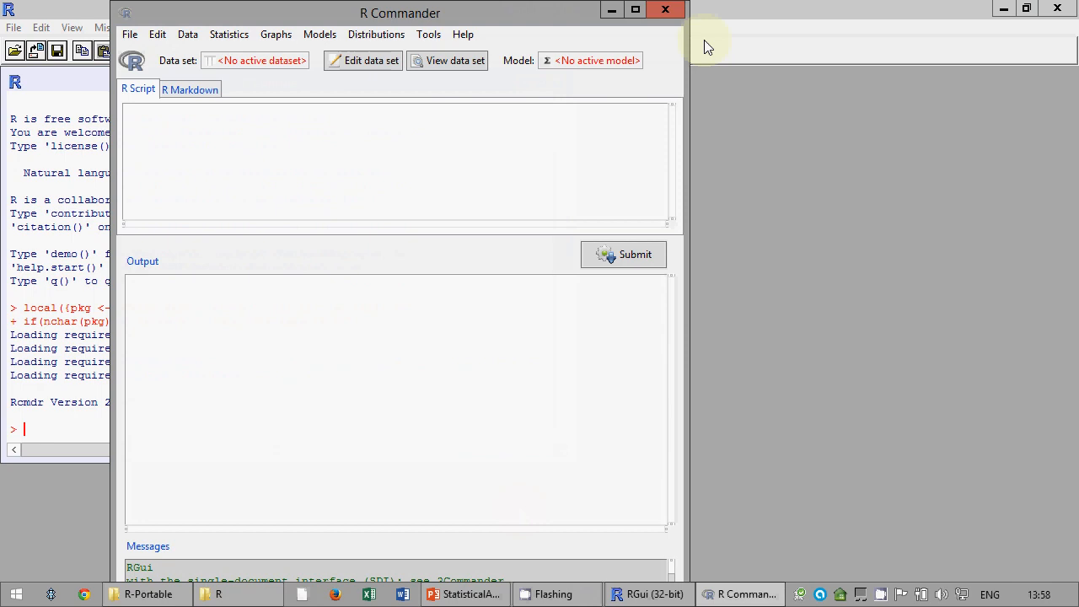
left_click(635, 9)
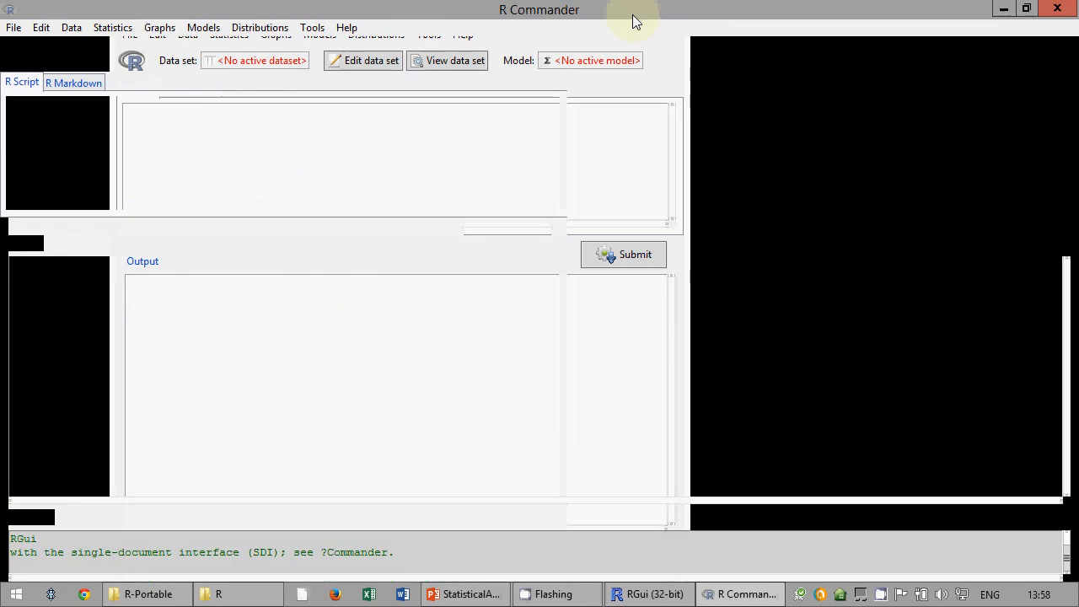
- Change R Commander's working directory to the R folder on the desktop
left_click(13, 27)
left_click(16, 47)
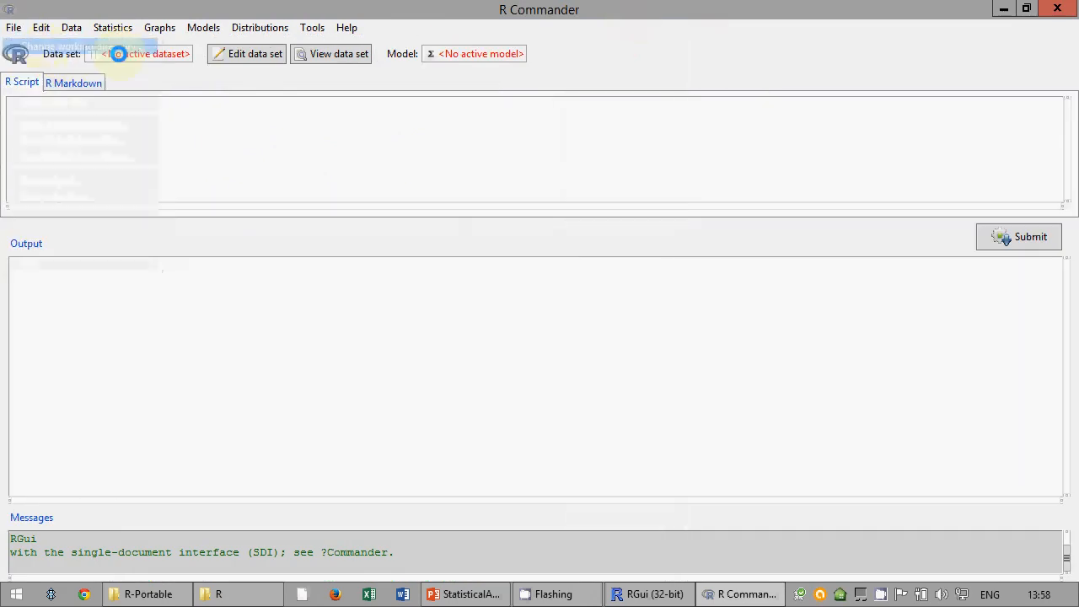
left_click_drag(652, 251, 601, 241)
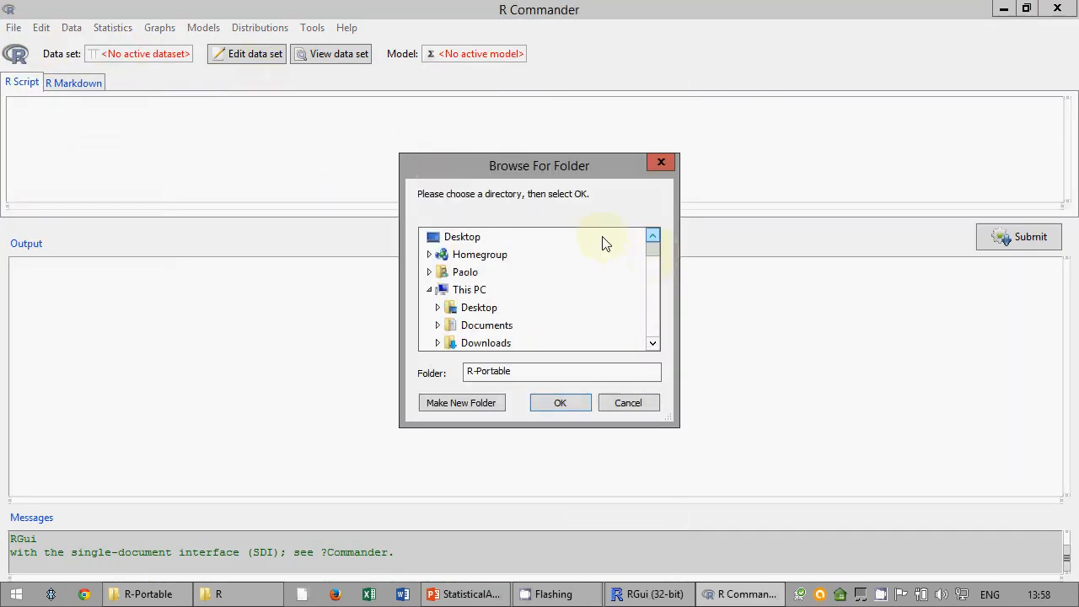
left_click(432, 237)
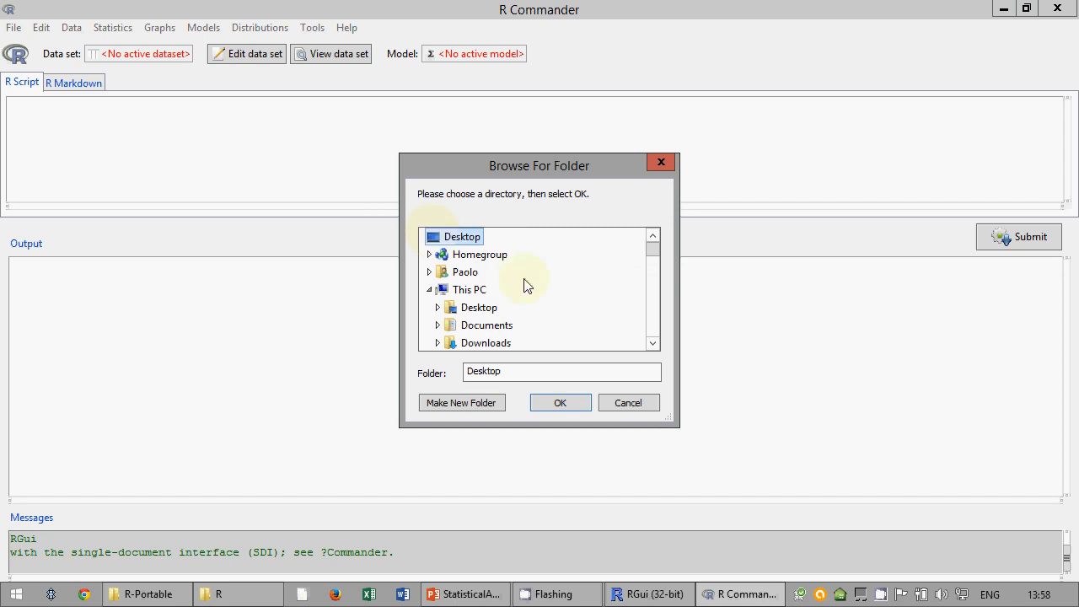
left_click_drag(653, 259, 570, 333)
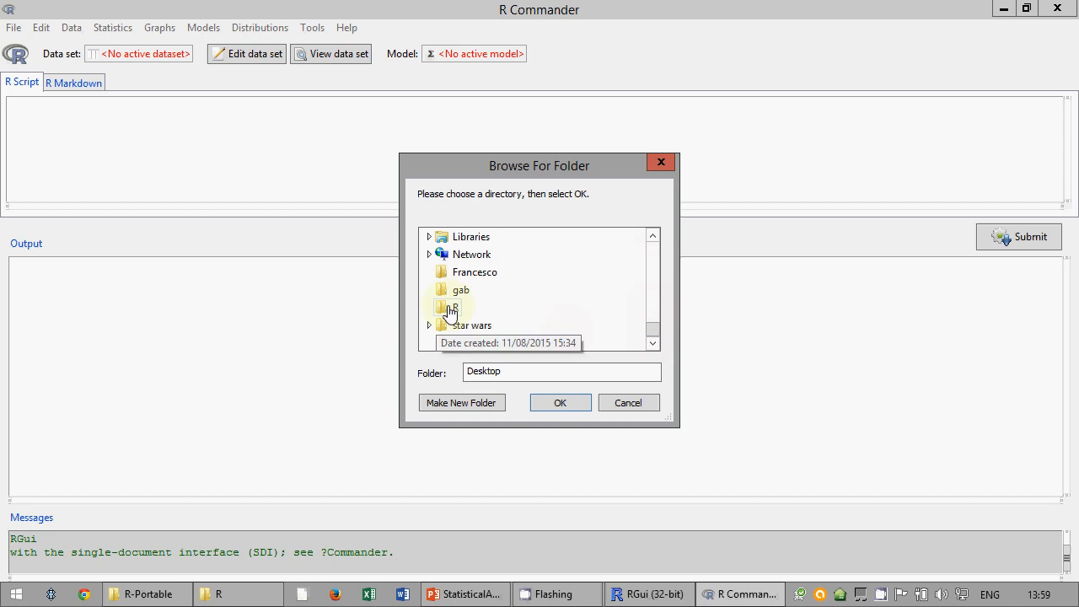
left_click(447, 308)
left_click(562, 403)
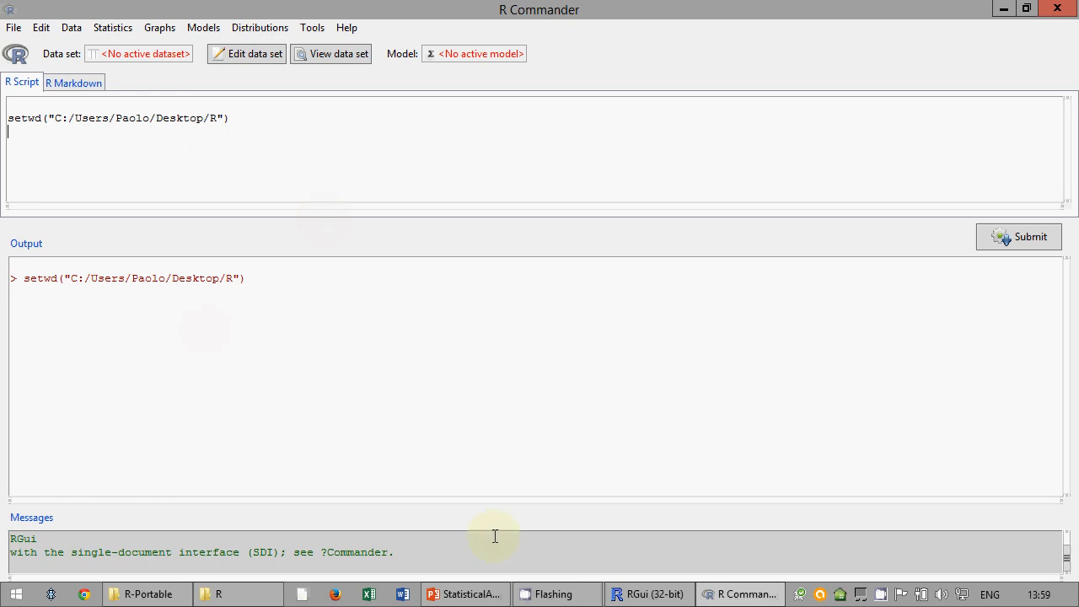
- Check the files in the desktop's R folder and load the sleepQuestionnaire.RData workspace in RGui
left_click(241, 595)
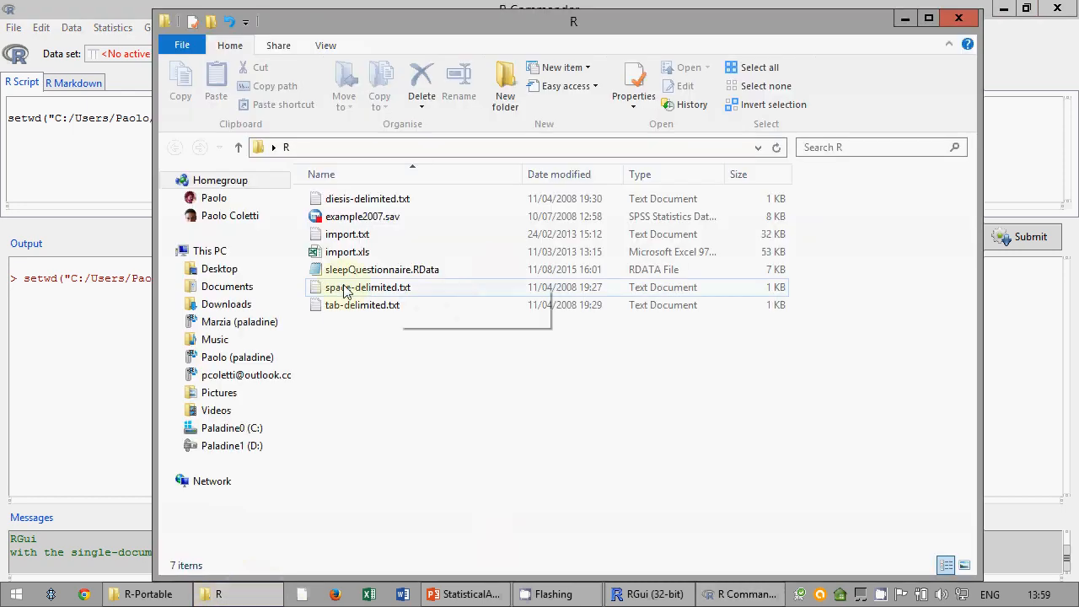
left_click(132, 7)
left_click(13, 27)
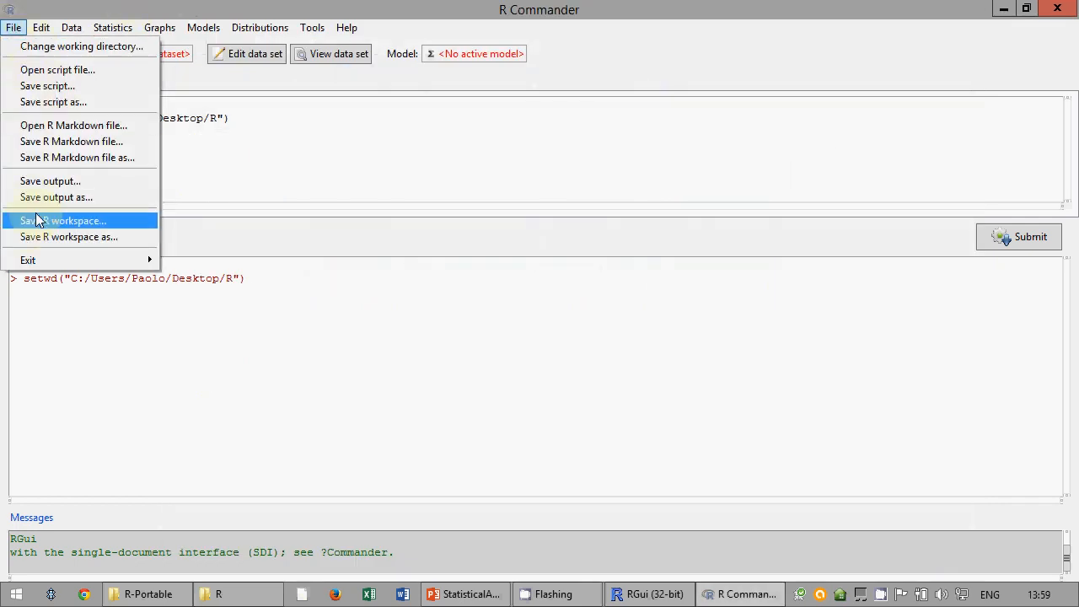
left_click(645, 593)
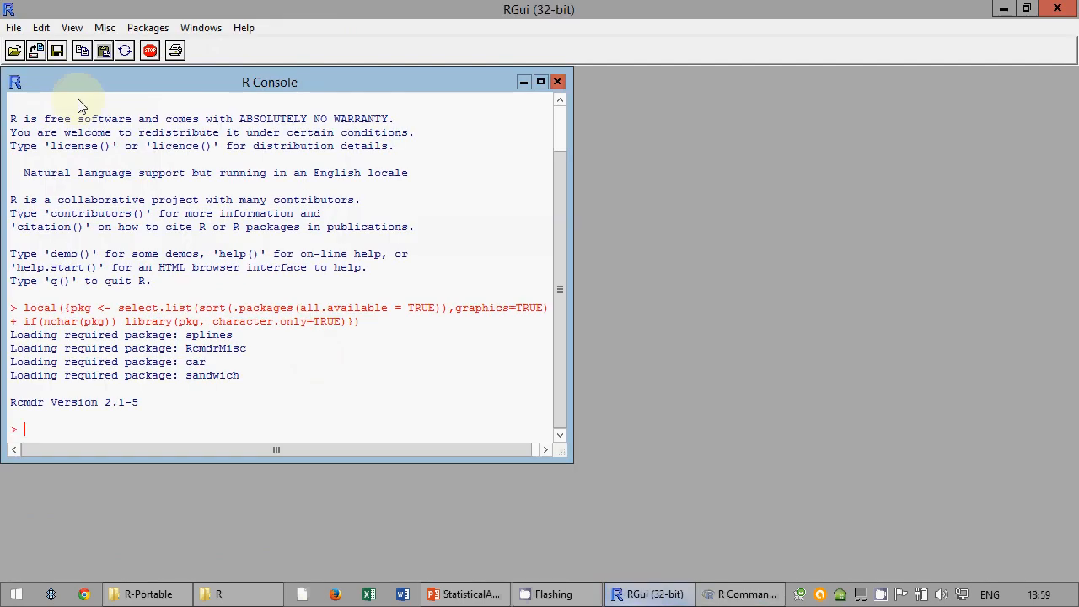
left_click(13, 28)
left_click(206, 105)
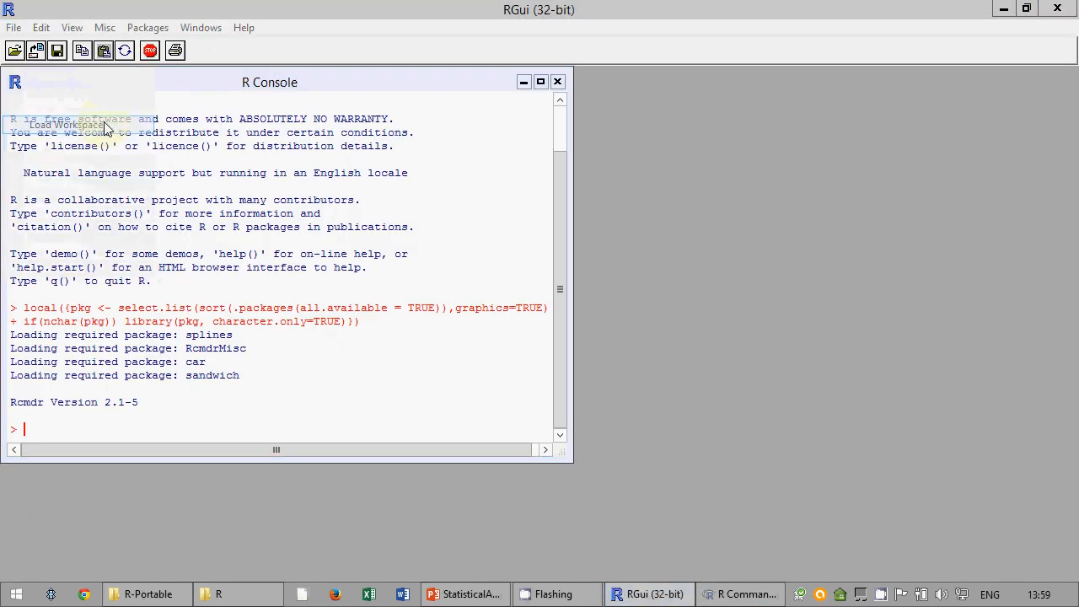
left_click(199, 114)
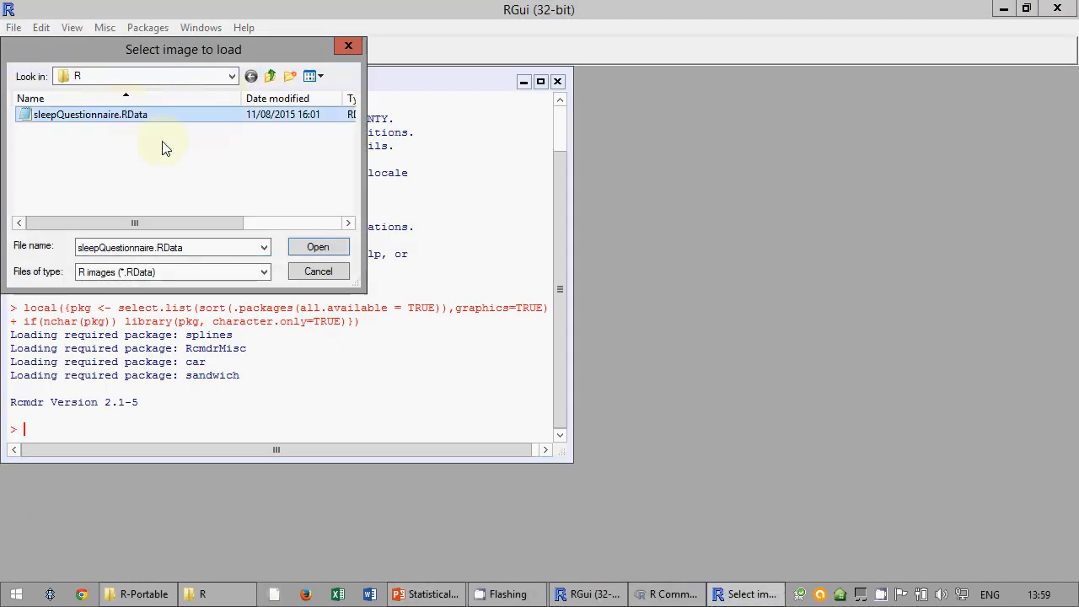
left_click(337, 249)
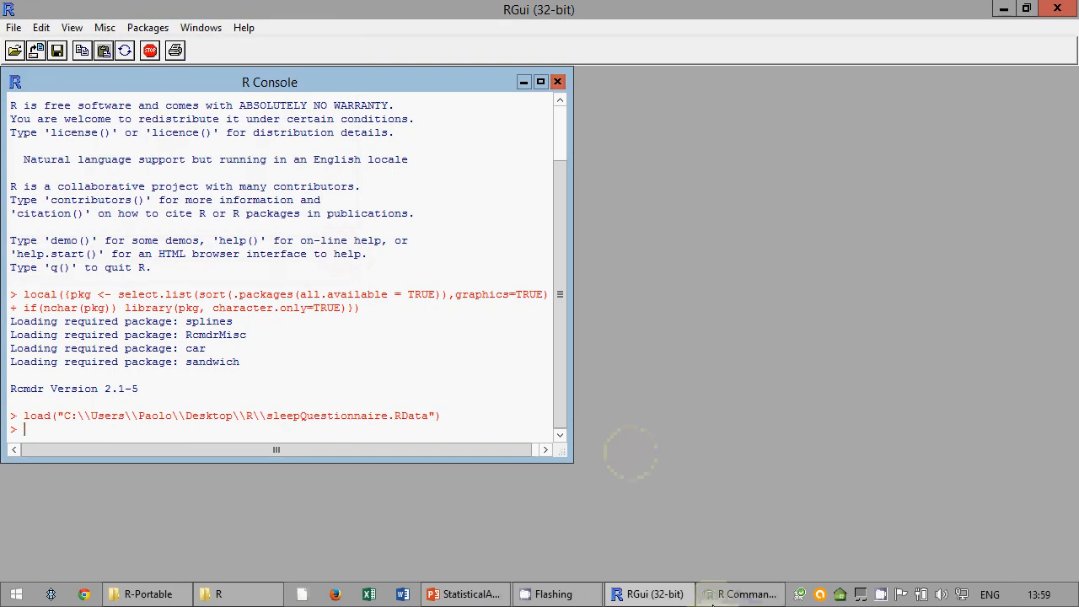
- Switch to R Commander and make sleepQuestionnaire the active data set
left_click(723, 595)
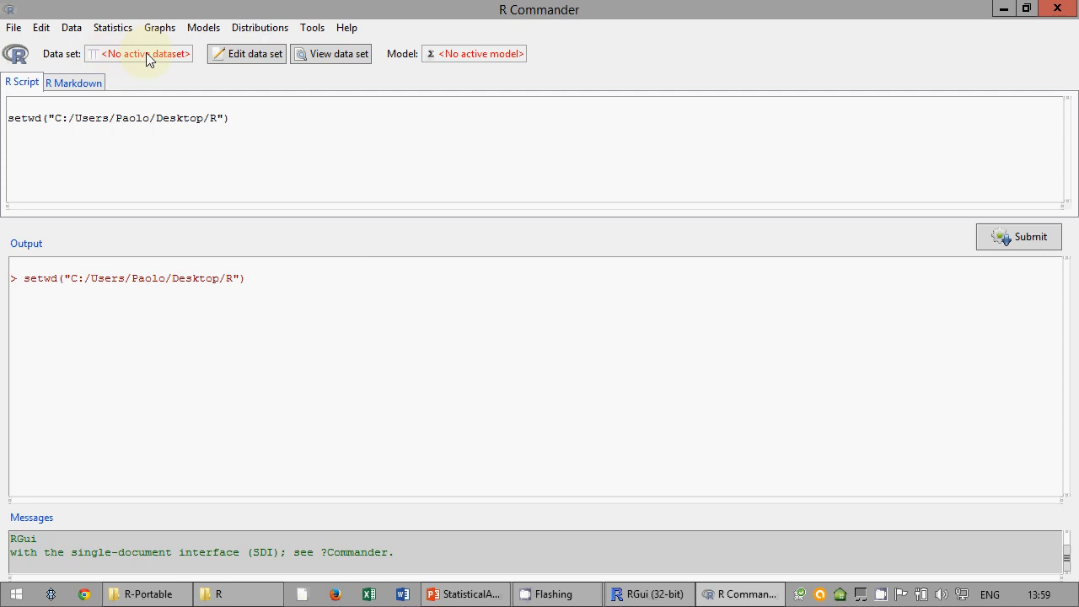
left_click(624, 590)
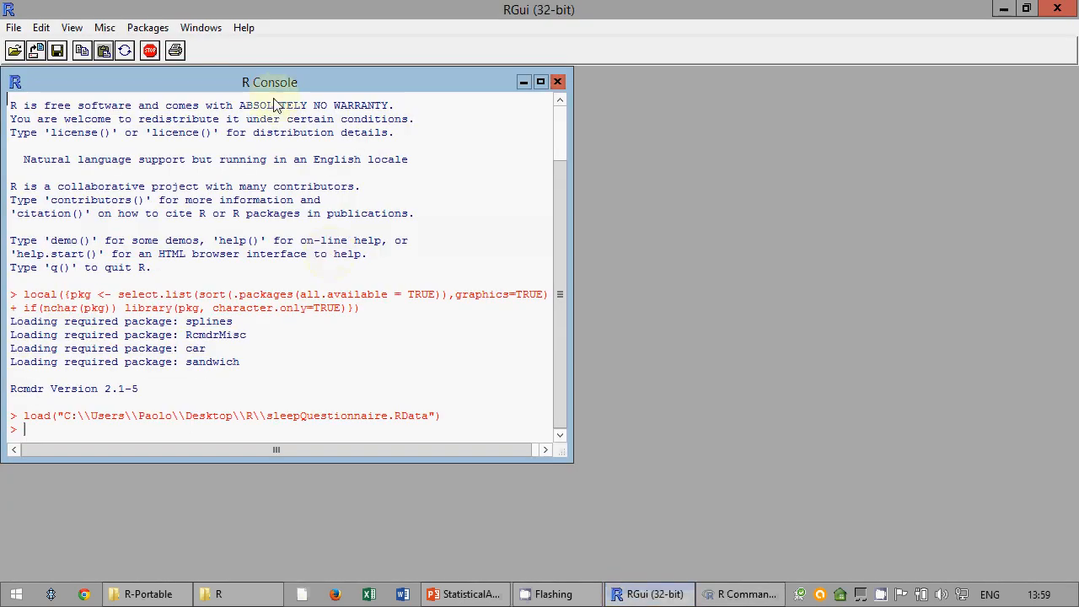
left_click(733, 594)
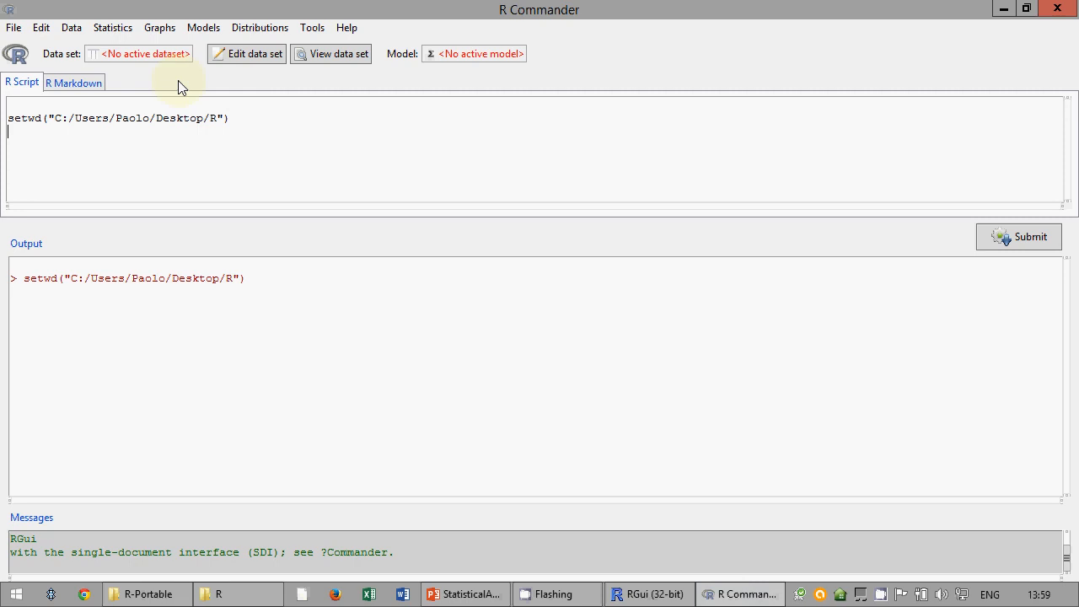
left_click(156, 51)
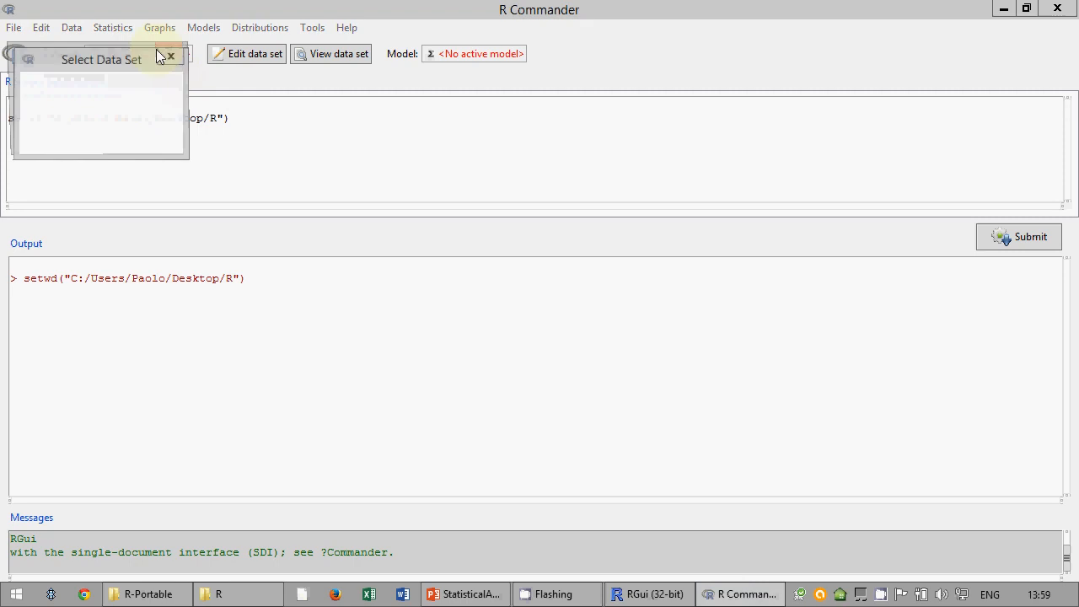
left_click(81, 128)
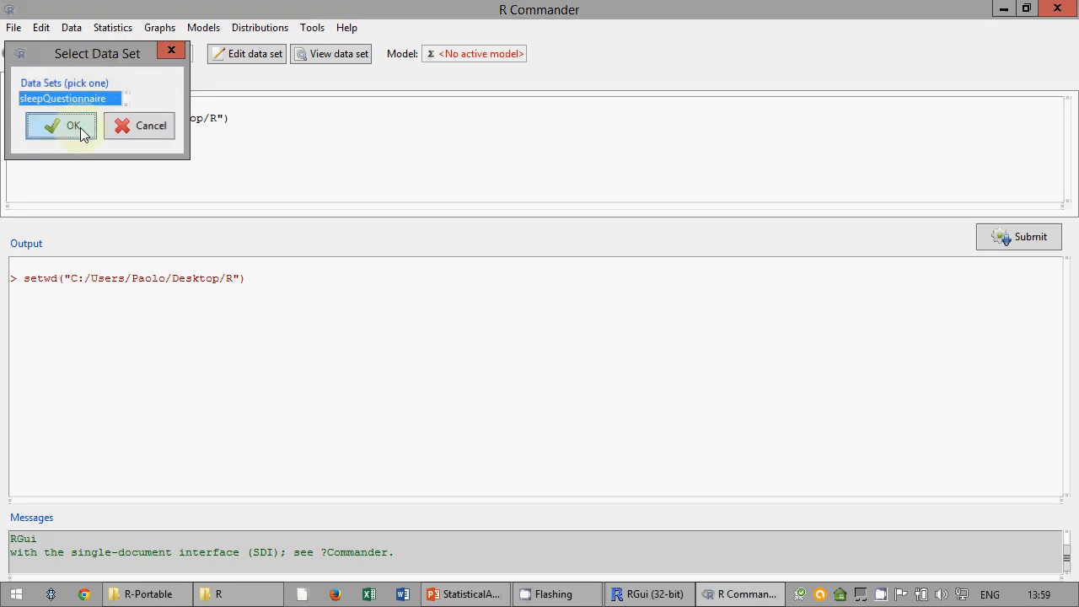
- View the rows of the sleepQuestionnaire data set and close the data viewer
left_click(320, 54)
left_click_drag(590, 139, 381, 61)
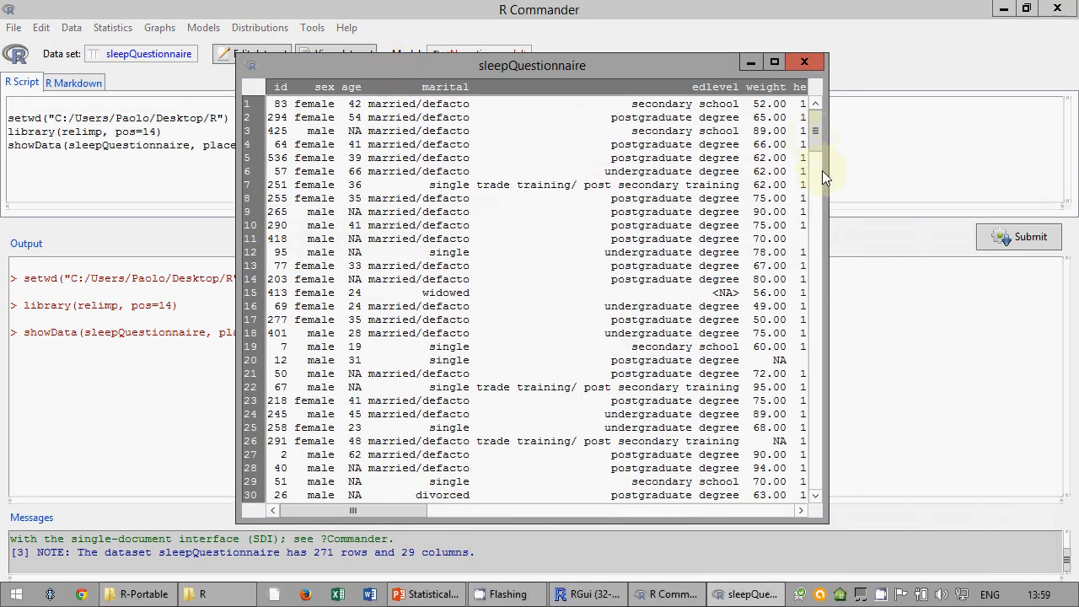
left_click(809, 62)
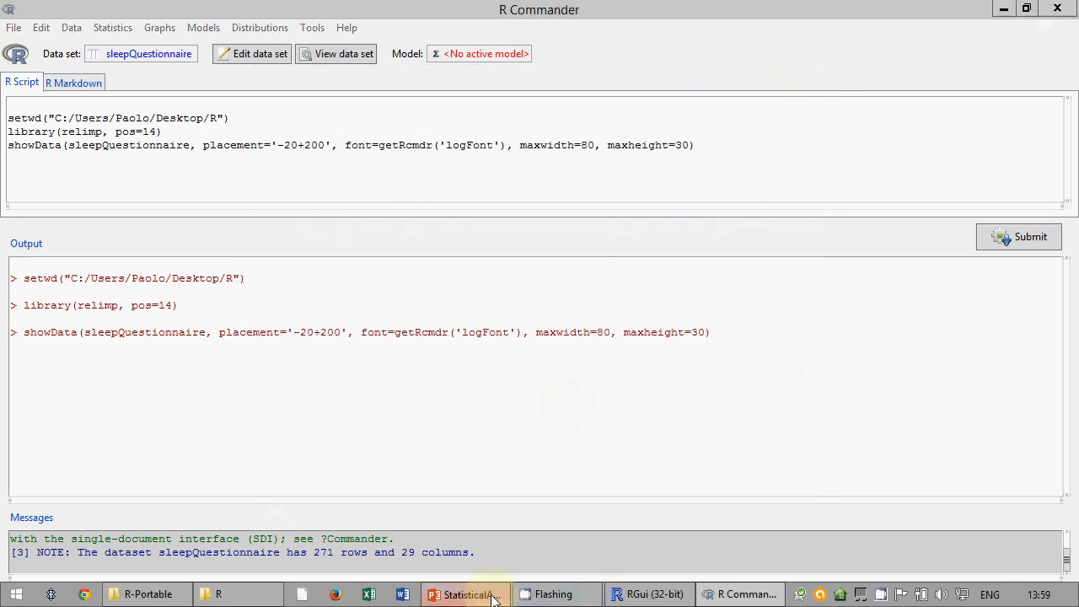
- Switch to PowerPoint, read the slide "Descr. stat. nominal vs nominal" in full screen and end the slide show
left_click(465, 595)
key("alt")
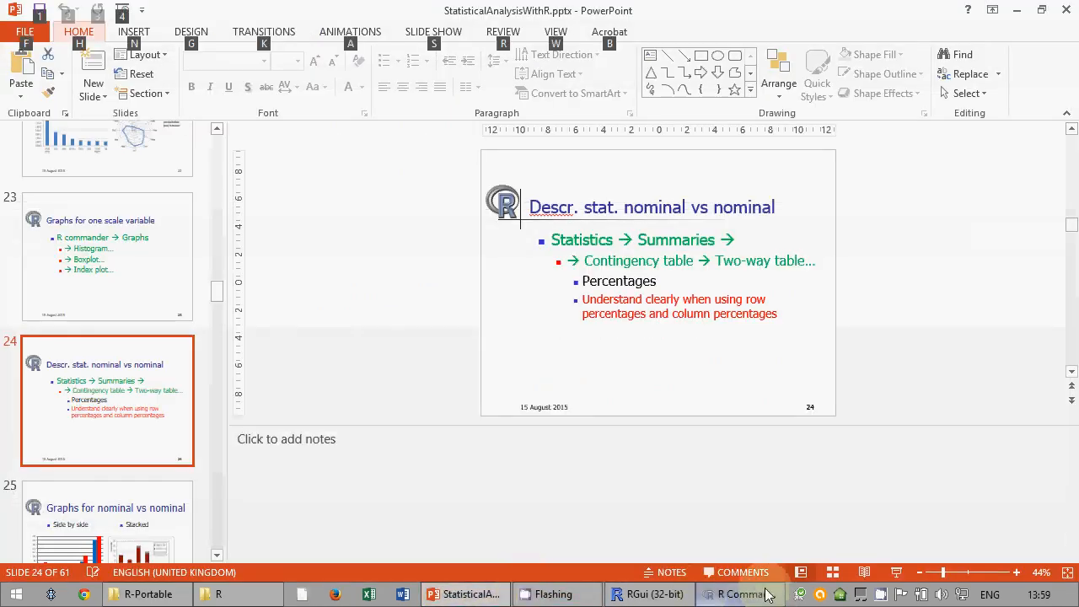
left_click(898, 573)
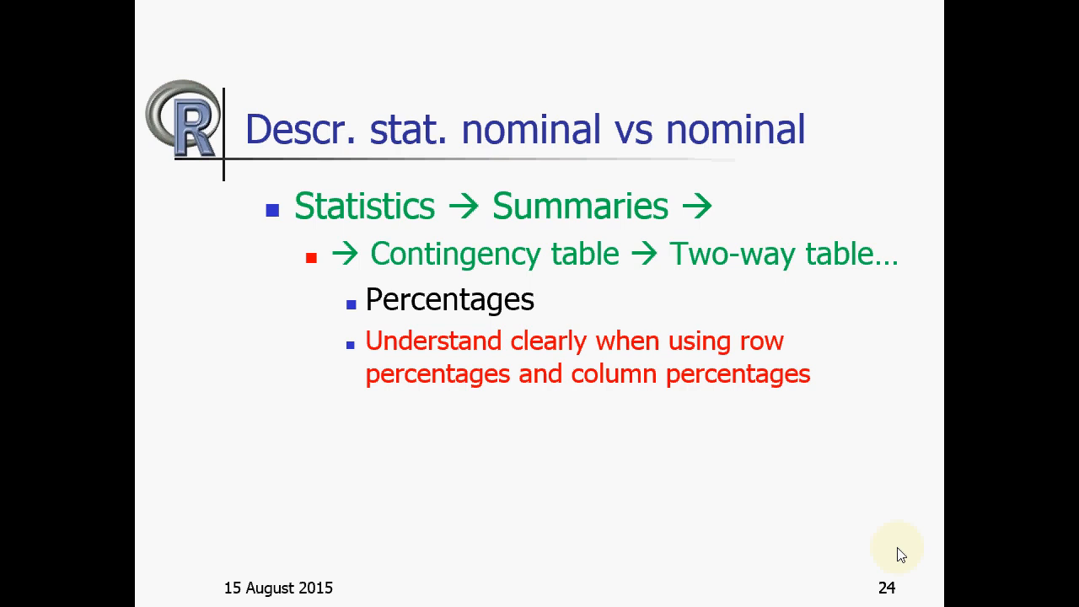
key("Escape")
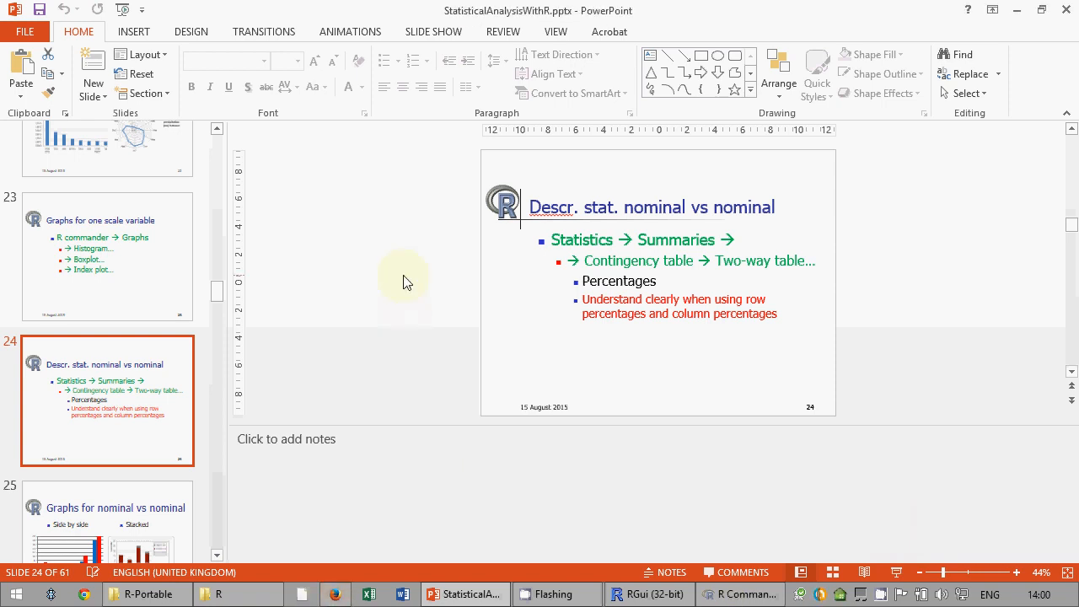
- Search Google in Firefox for "contingency table", examine the enlarged 2 x 2 contingency table image and close the browser
left_click(344, 312)
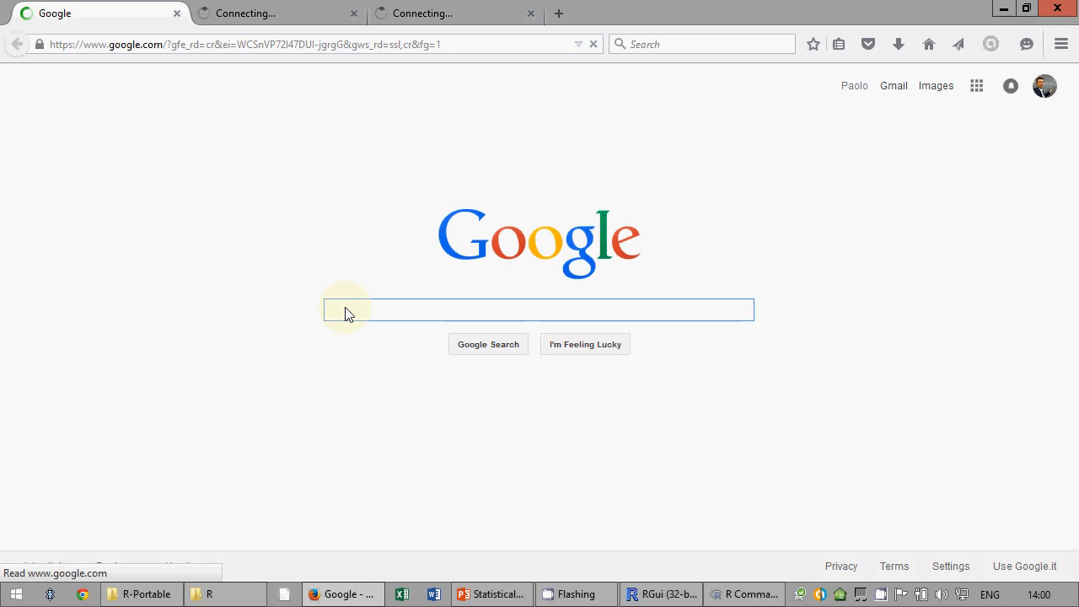
type("contingency")
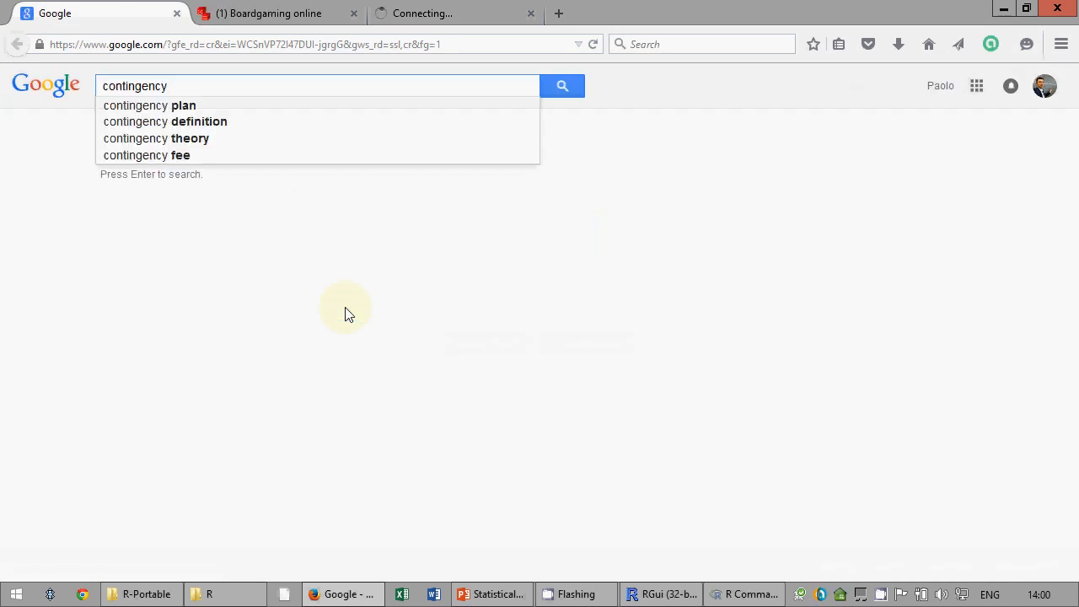
type("  table")
key("Return")
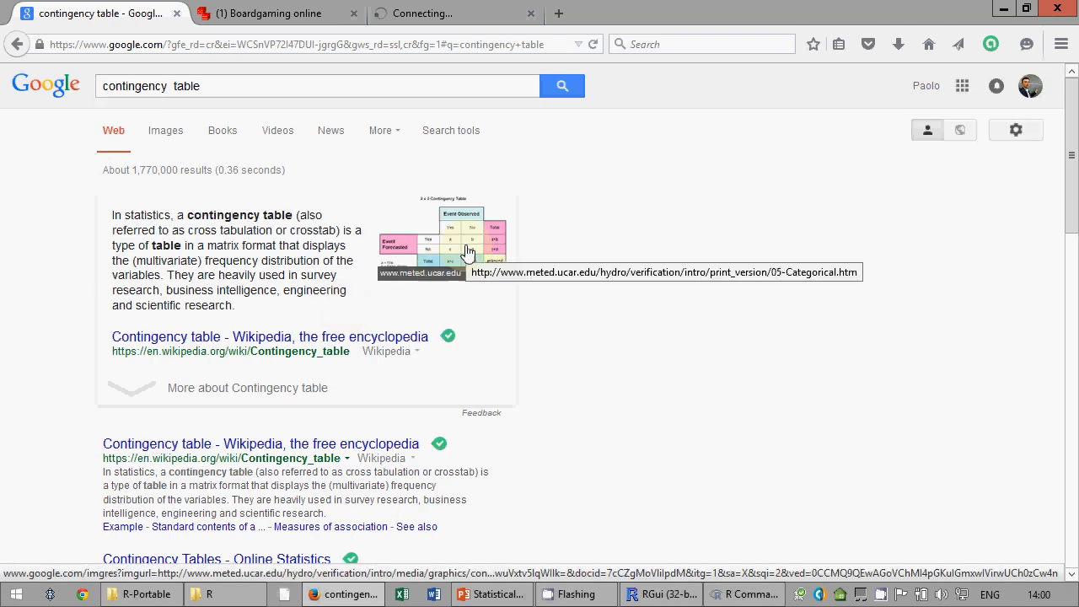
left_click(449, 263)
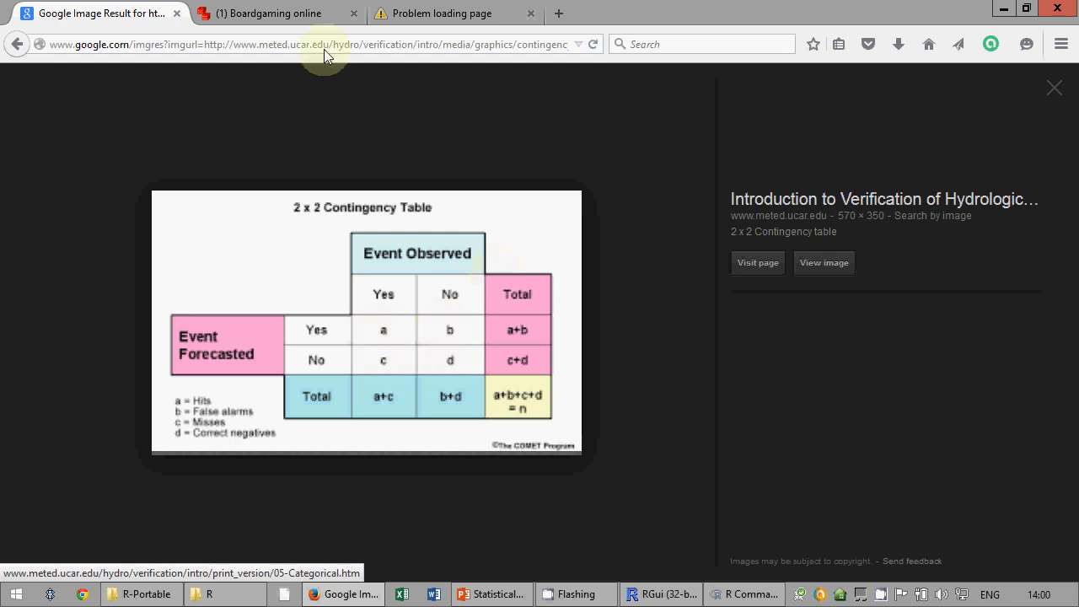
left_click(17, 44)
left_click(1070, 9)
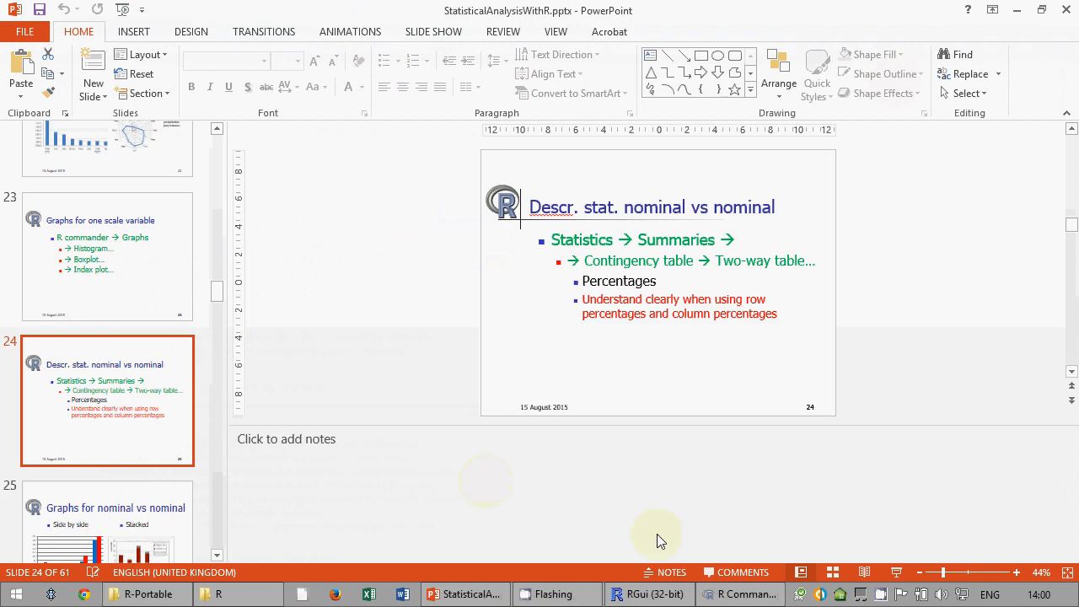
- Switch to R Commander and check the location of the contingency table commands against the path given on the PowerPoint slide
left_click(659, 596)
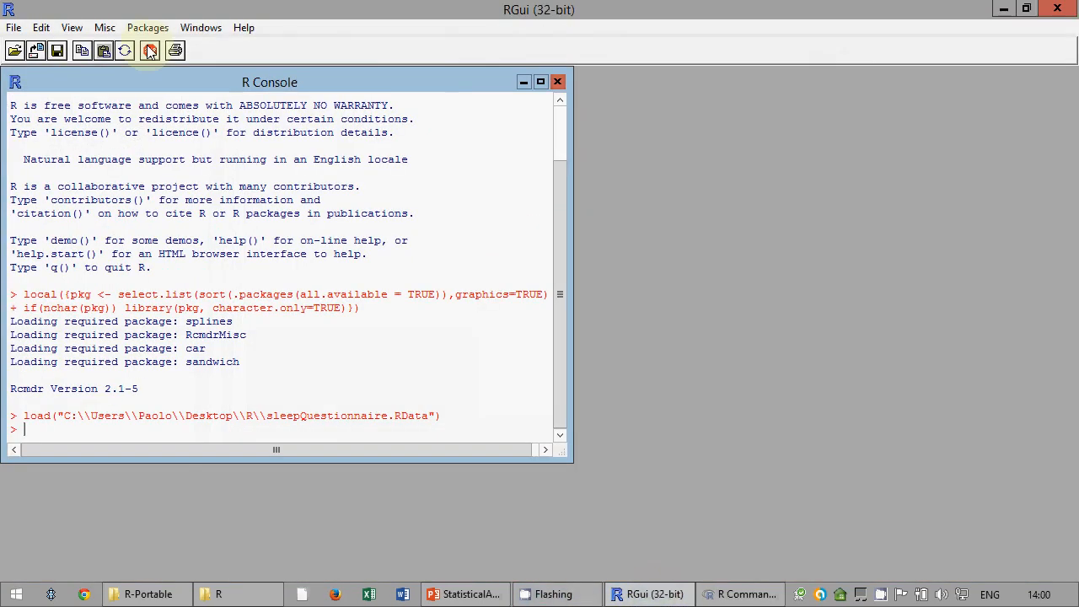
left_click(718, 595)
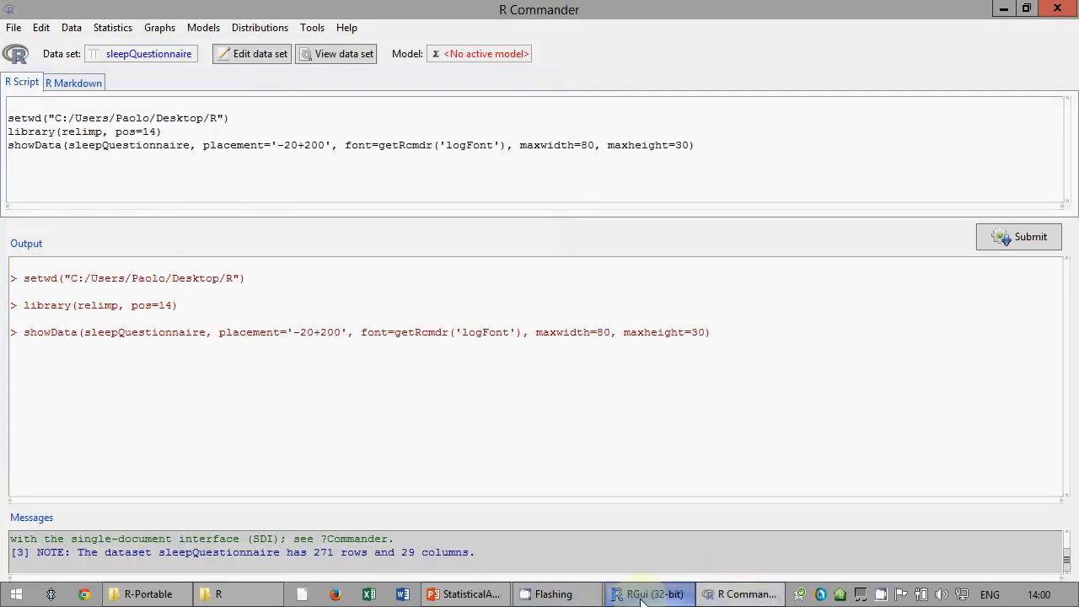
left_click(450, 594)
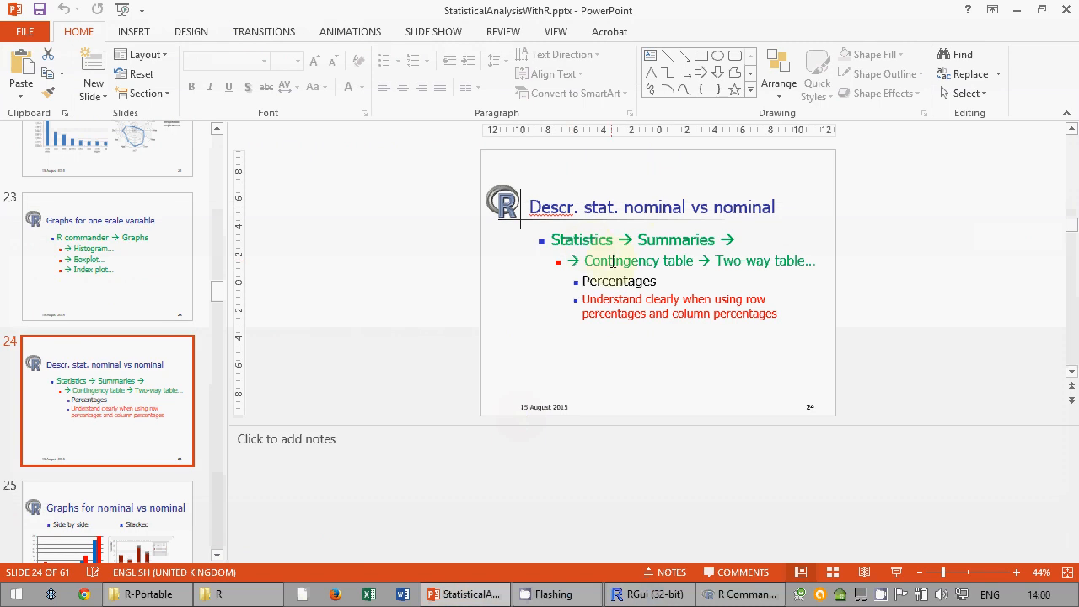
left_click(742, 594)
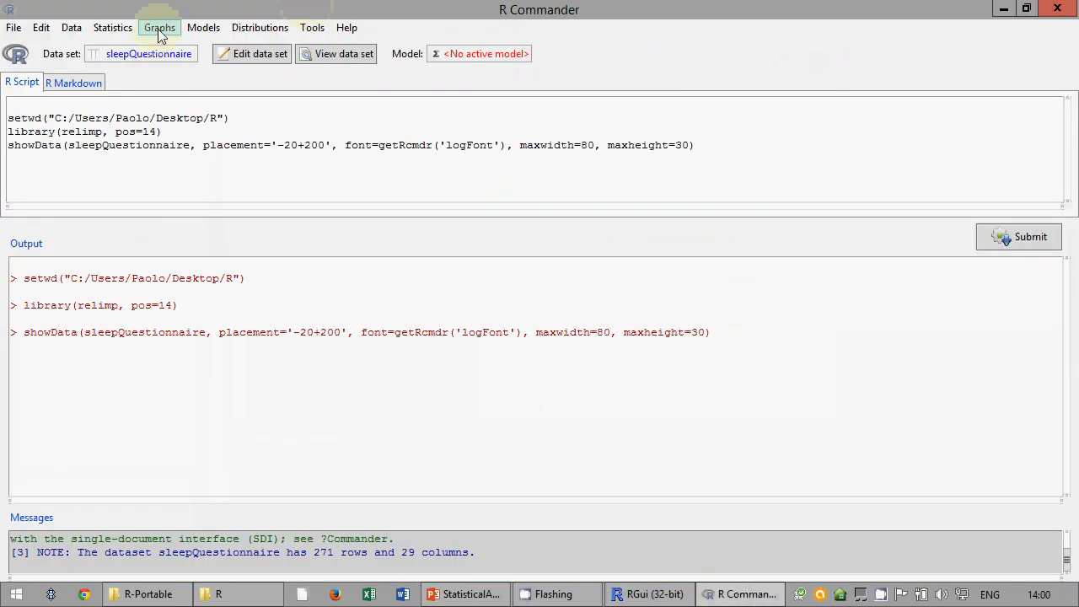
left_click(113, 27)
mouse_move(132, 50)
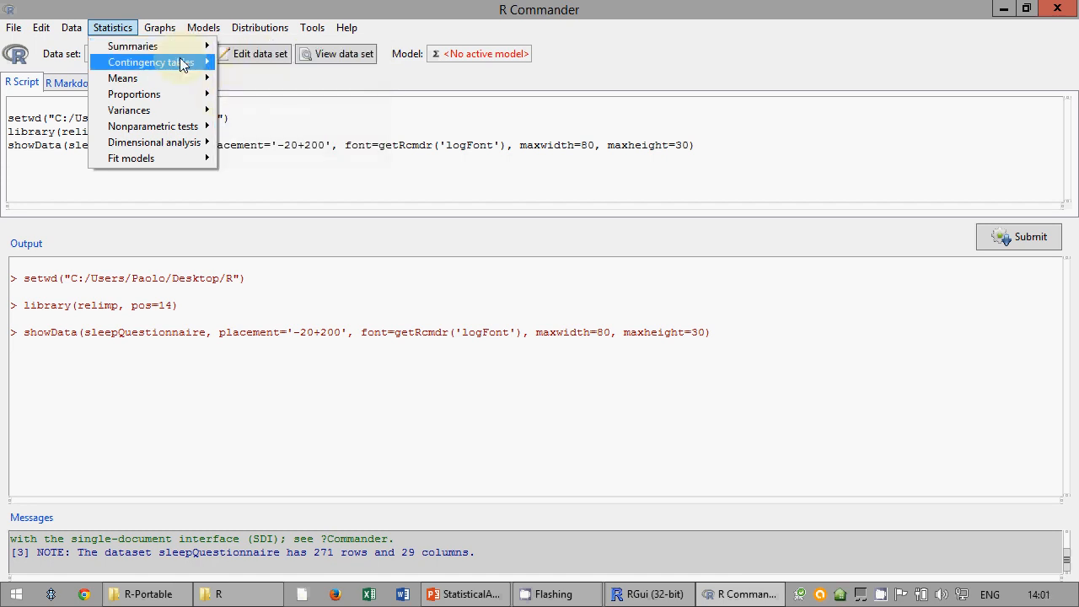
mouse_move(181, 65)
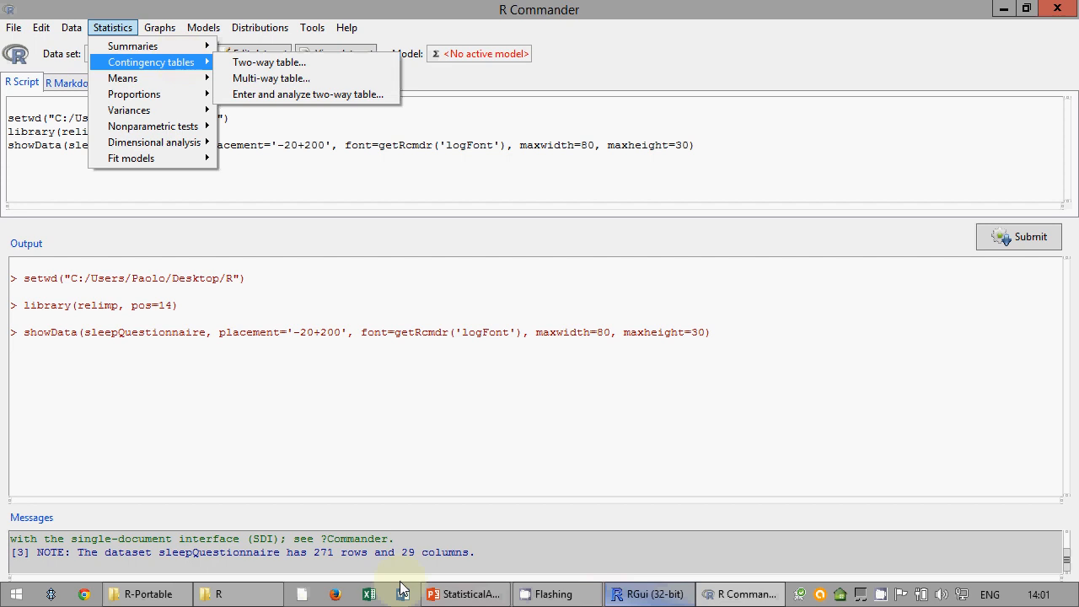
- Switch to PowerPoint, delete "Summaries →" from the first line of the slide "Descr. stat. nominal vs nominal" and save the presentation
left_click(466, 594)
left_click(674, 242)
double_click(675, 240)
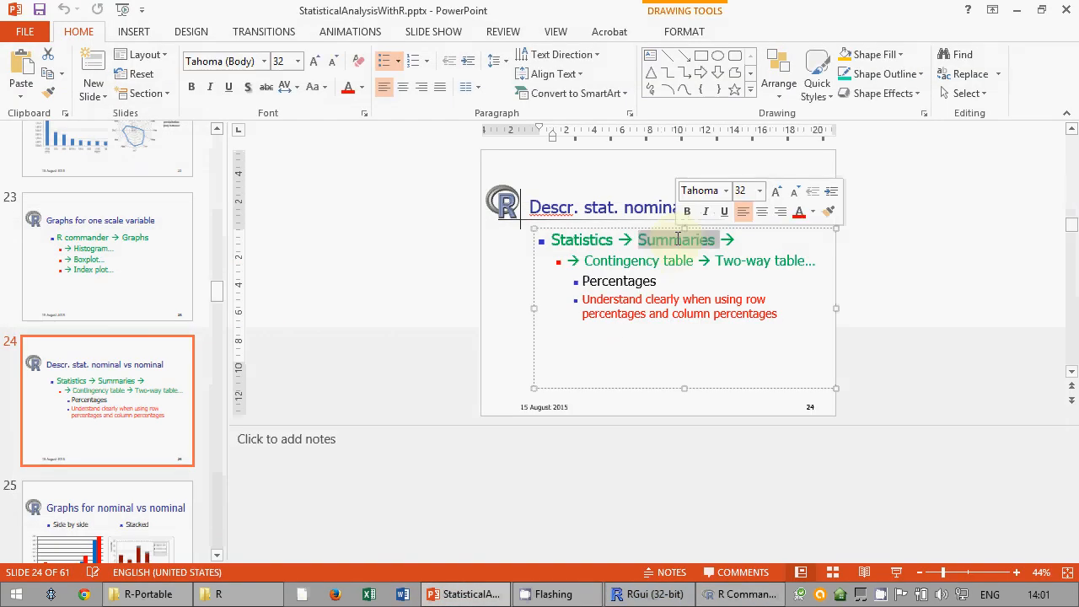
key("BackSpace")
key("Delete")
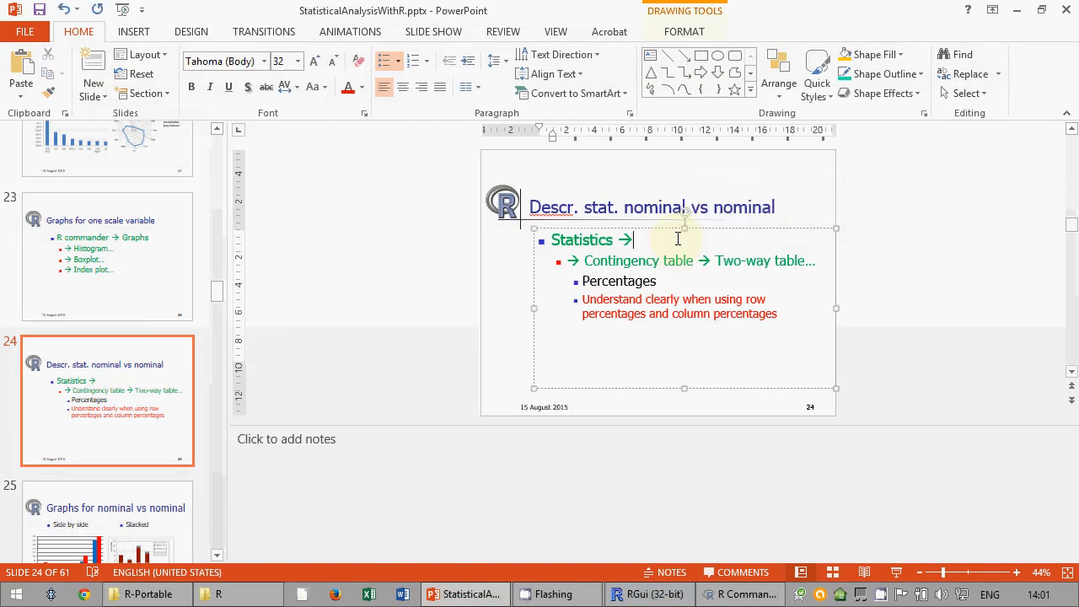
key("ctrl+s")
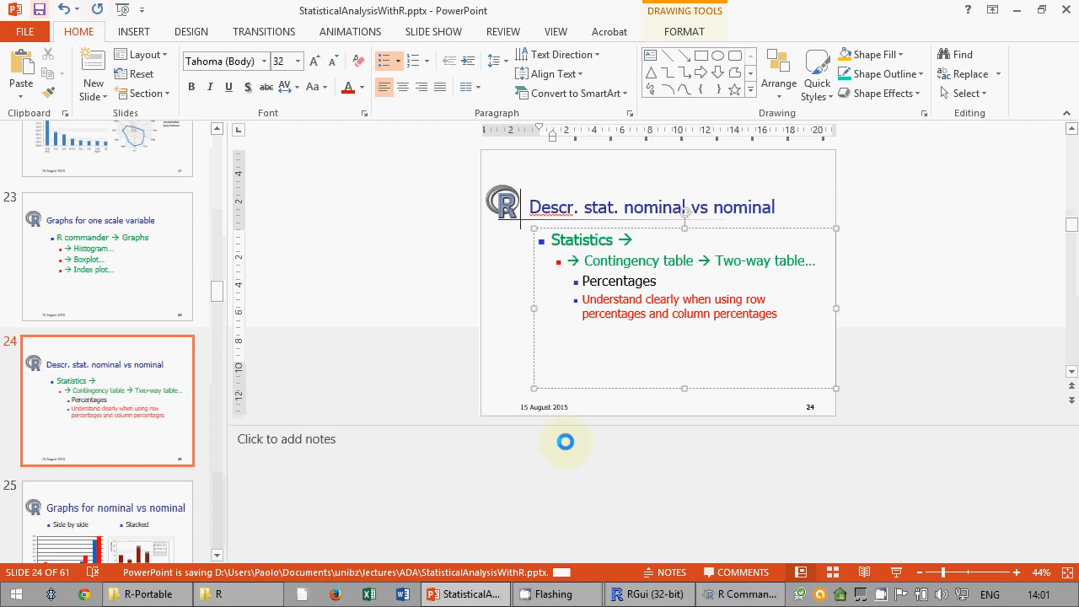
- Switch to R Commander and set up a two-way table with sex as row variable and marital as column variable
left_click(768, 595)
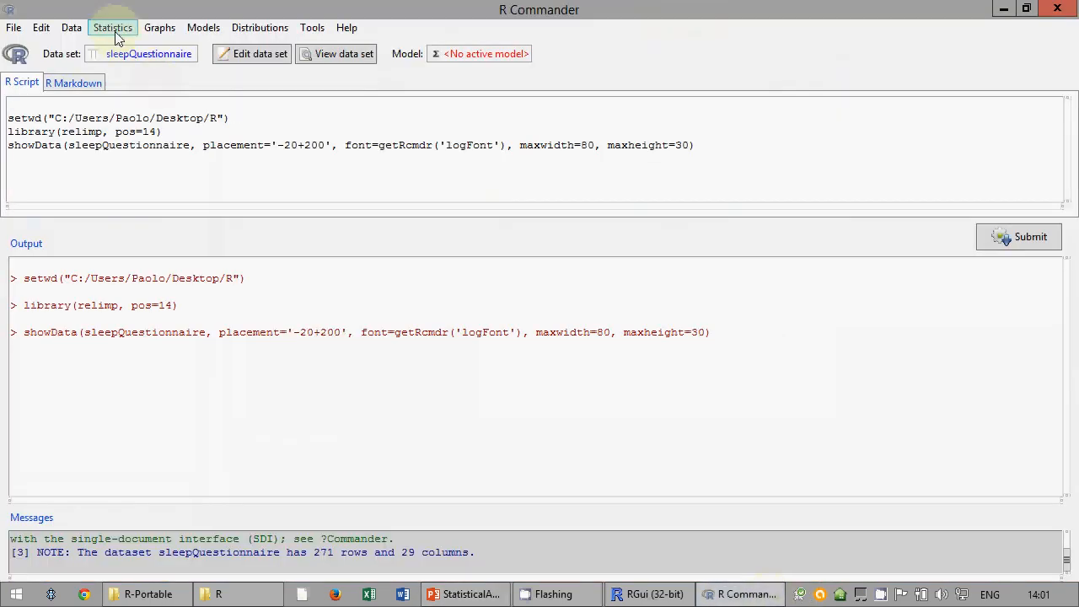
left_click(115, 34)
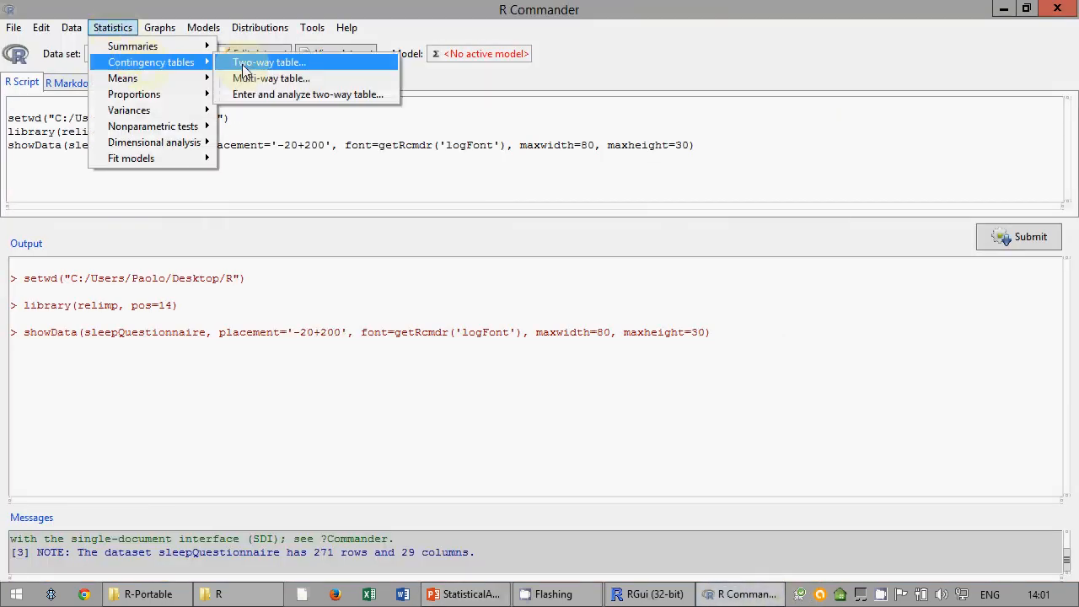
left_click(242, 64)
left_click_drag(320, 53, 507, 162)
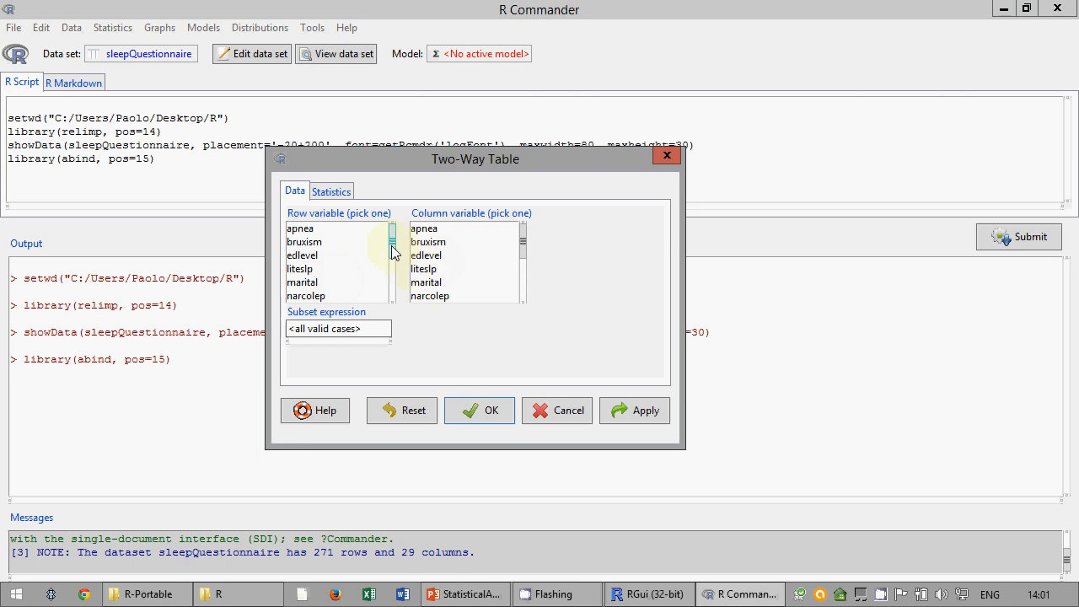
left_click_drag(392, 251, 386, 283)
left_click(303, 245)
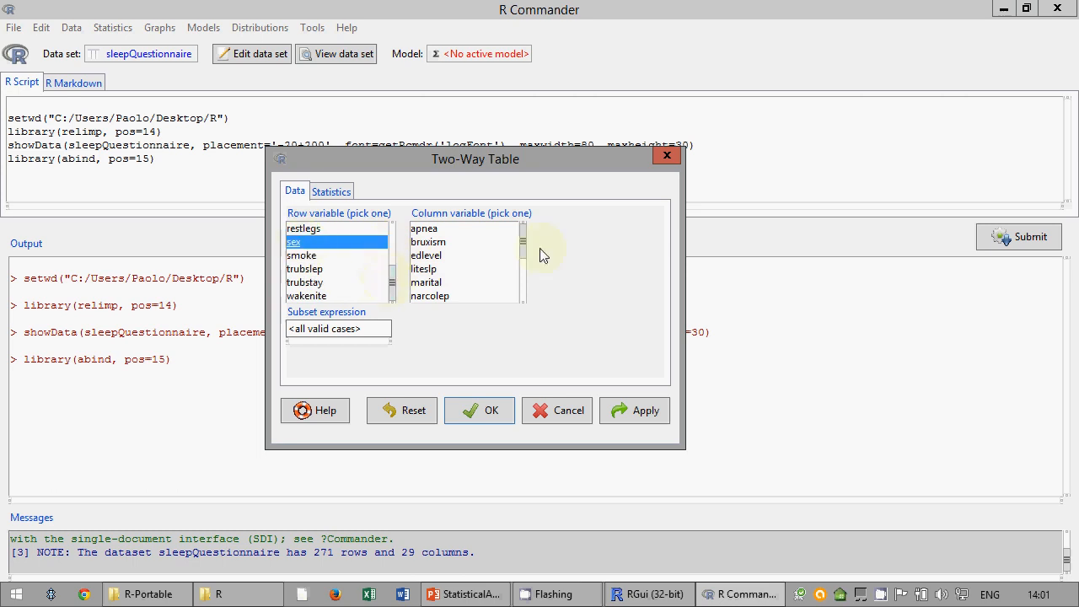
left_click_drag(525, 240, 522, 266)
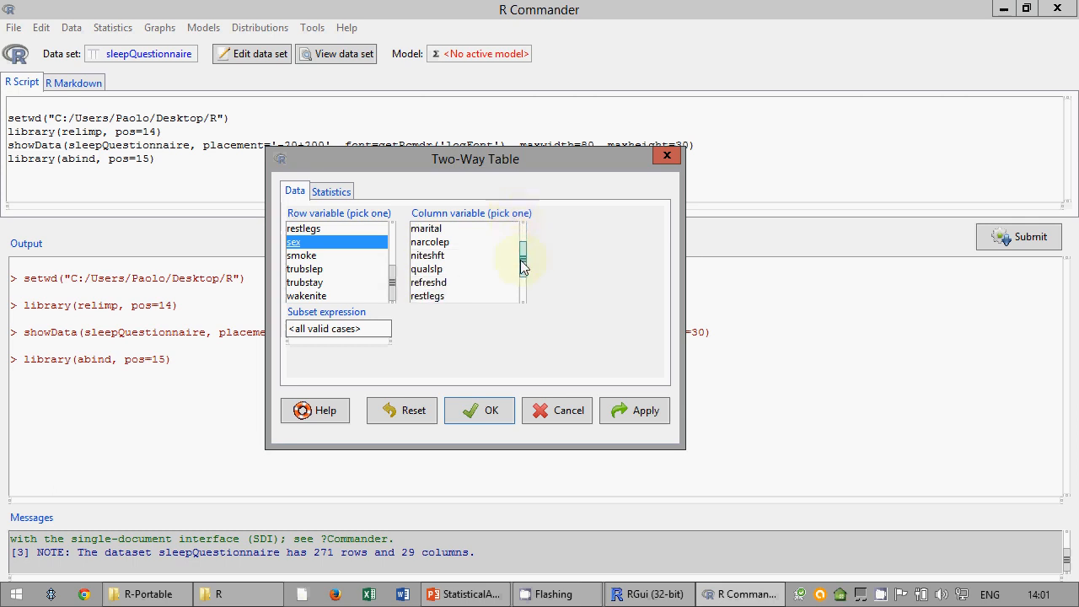
left_click(437, 229)
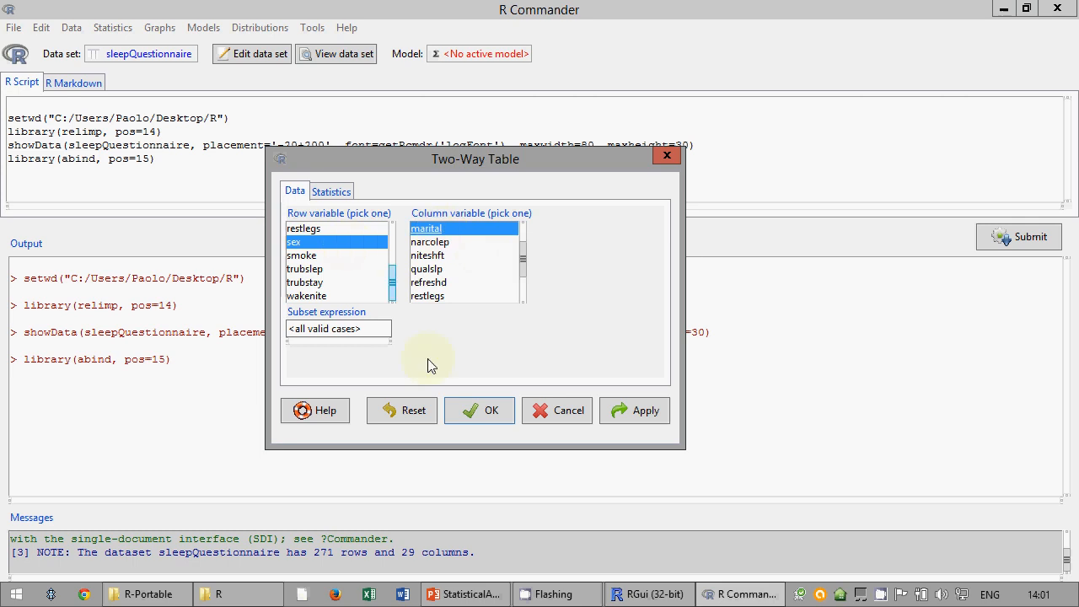
- Turn off the chi-square test of independence and generate the two-way table without percentages
left_click(331, 190)
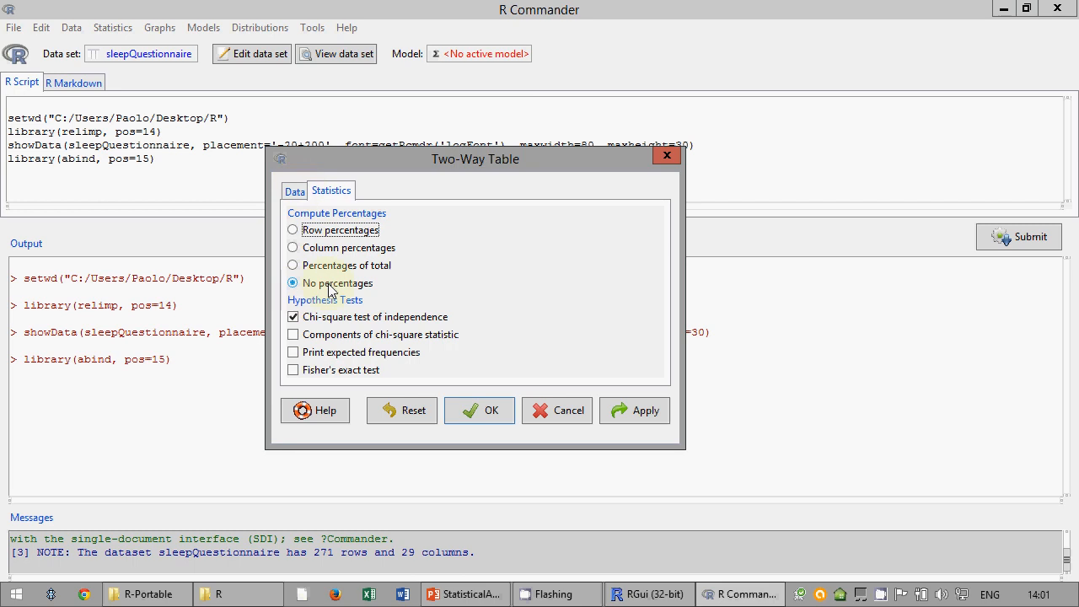
left_click(308, 318)
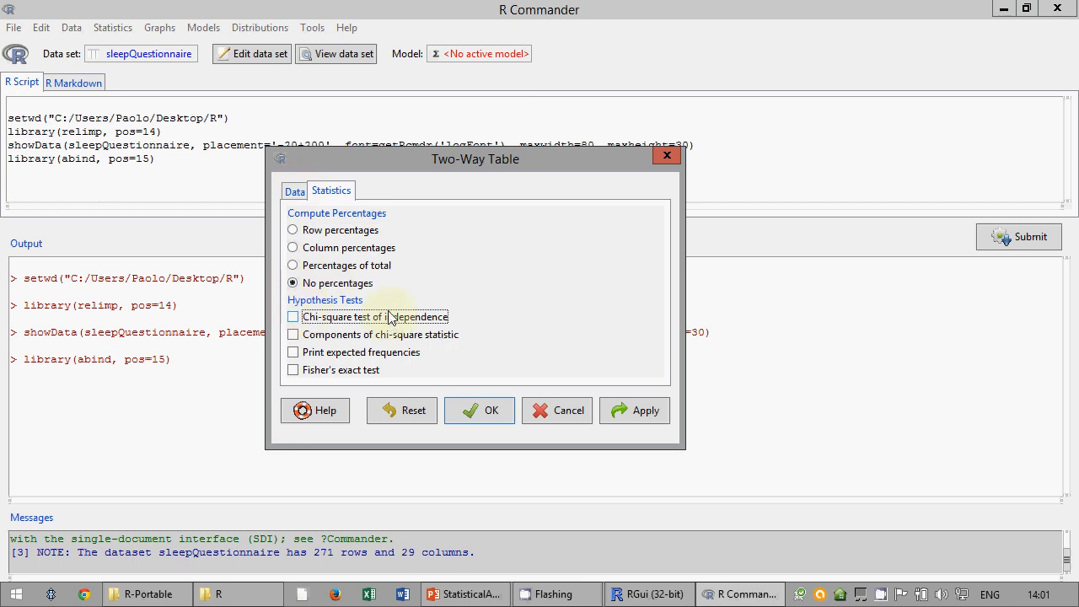
left_click(295, 192)
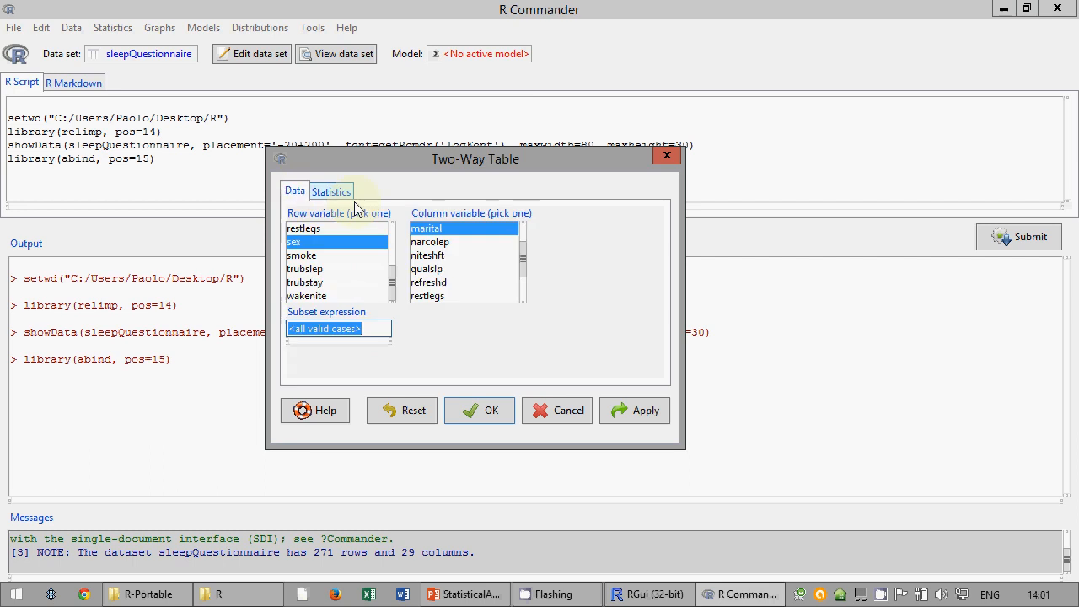
left_click(489, 411)
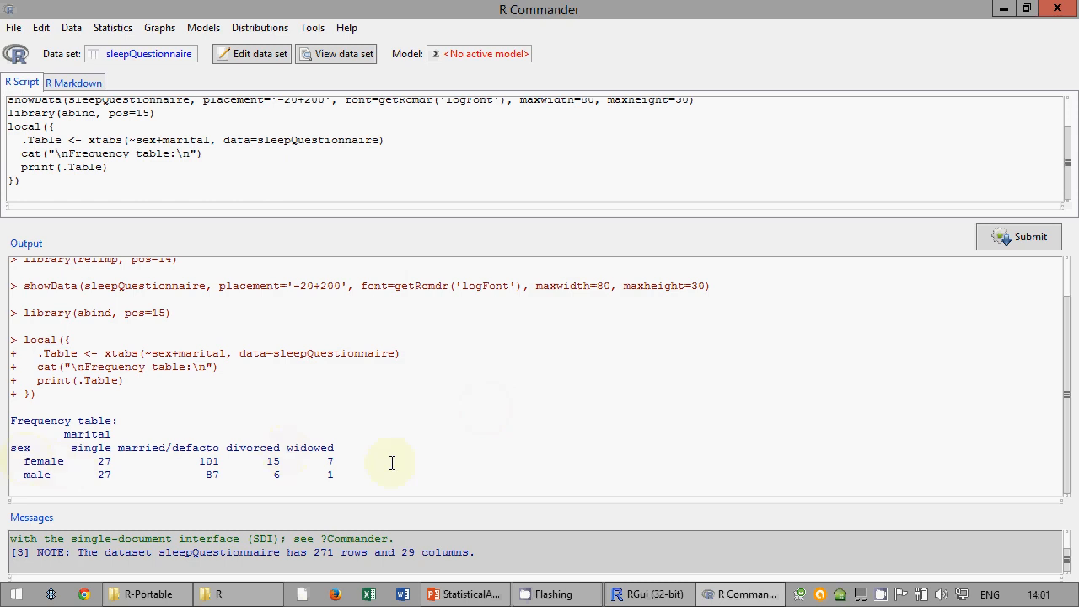
- Examine the sex by marital frequency table in the output, comparing the female and male counts for married/defacto
left_click_drag(341, 475, 4, 448)
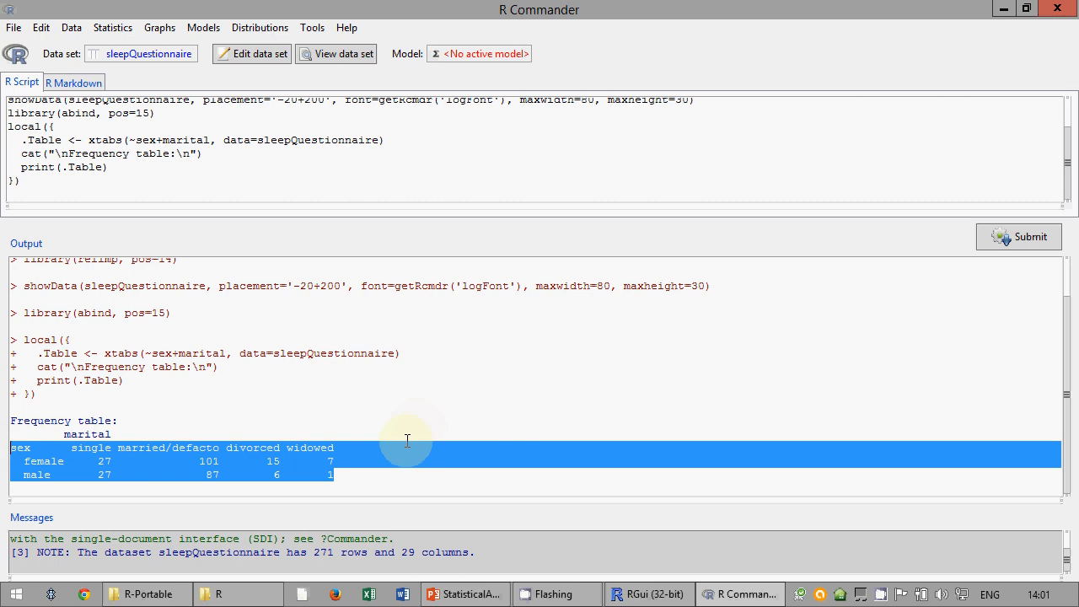
left_click(354, 447)
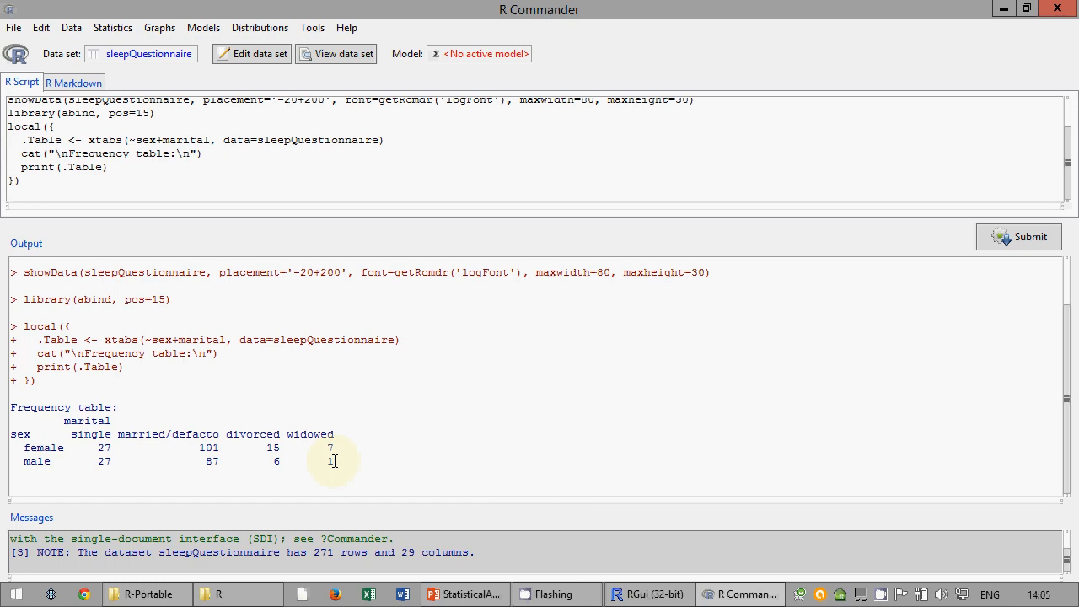
double_click(208, 447)
double_click(211, 460)
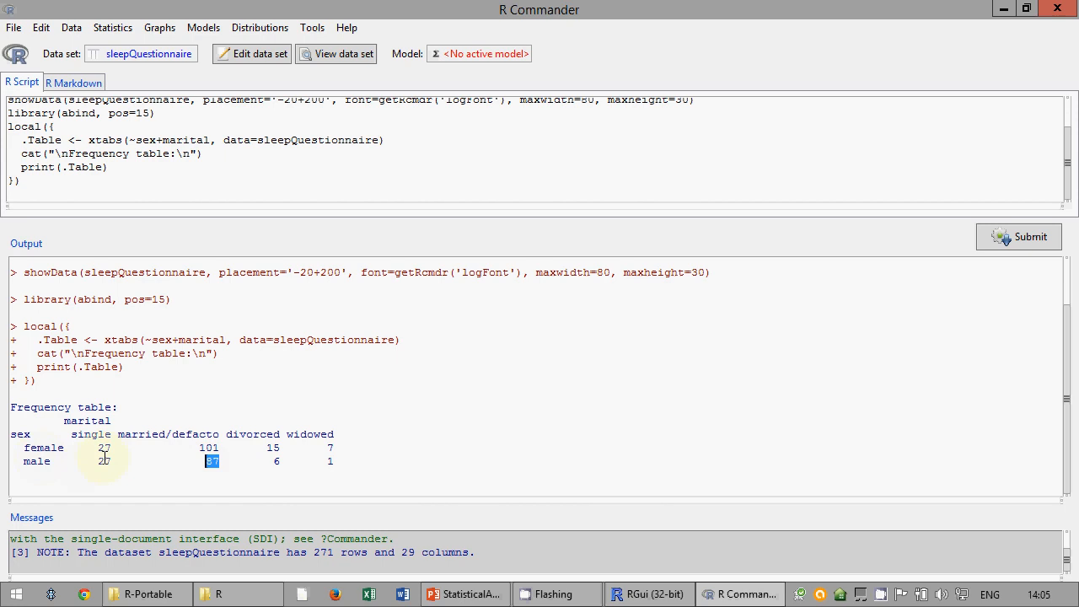
mouse_move(349, 456)
left_mouse_down()
mouse_move(84, 460)
mouse_move(104, 447)
mouse_move(300, 434)
mouse_move(340, 448)
left_mouse_up()
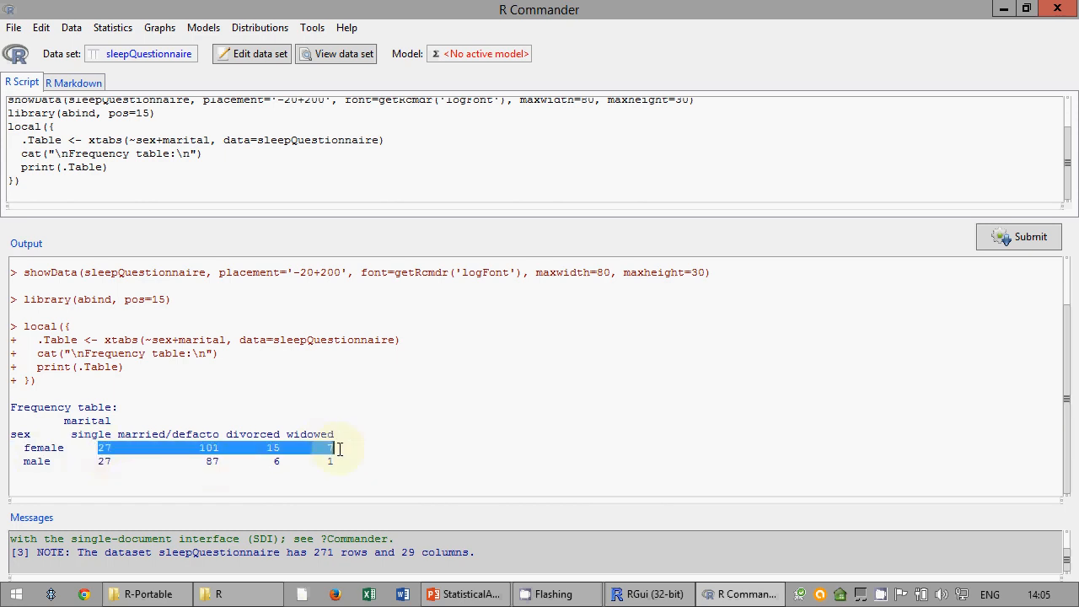
left_click_drag(220, 464, 209, 464)
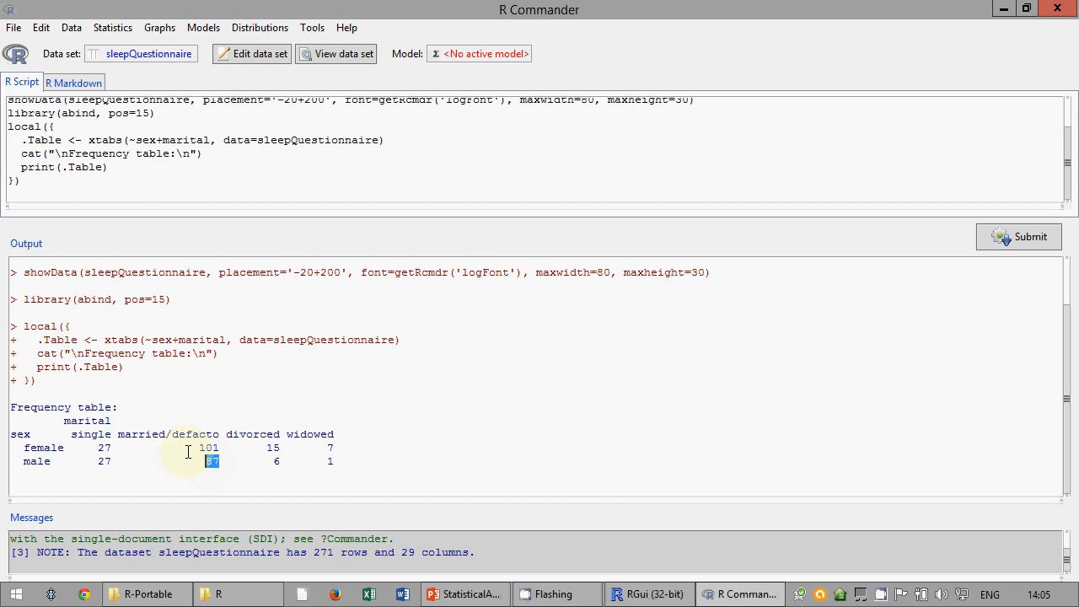
left_click_drag(199, 447, 221, 449)
left_click(211, 460)
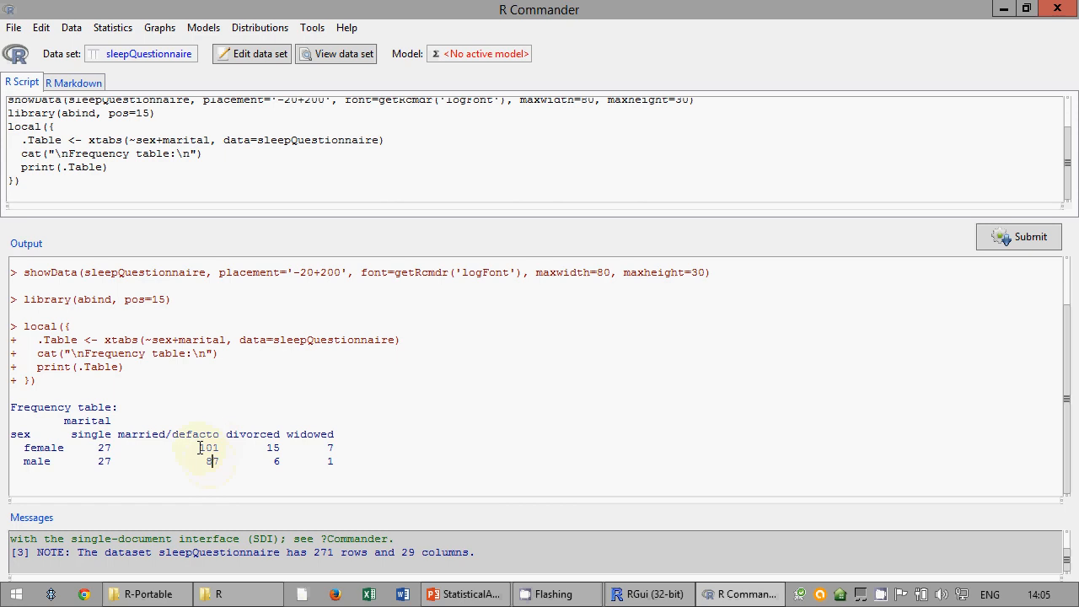
left_click_drag(200, 448, 221, 449)
left_click(216, 465)
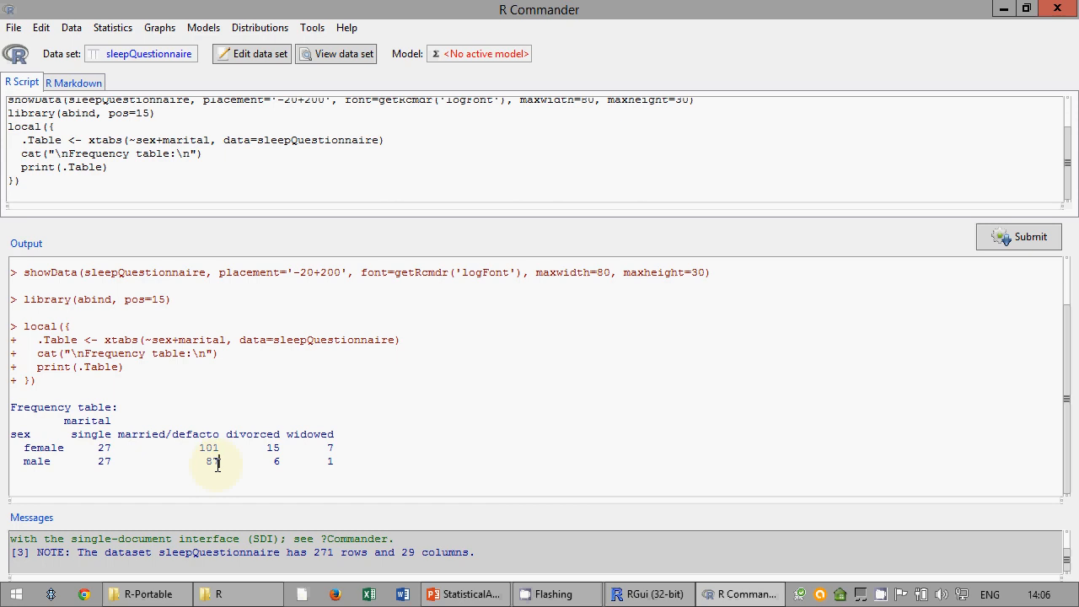
left_click_drag(205, 463, 218, 464)
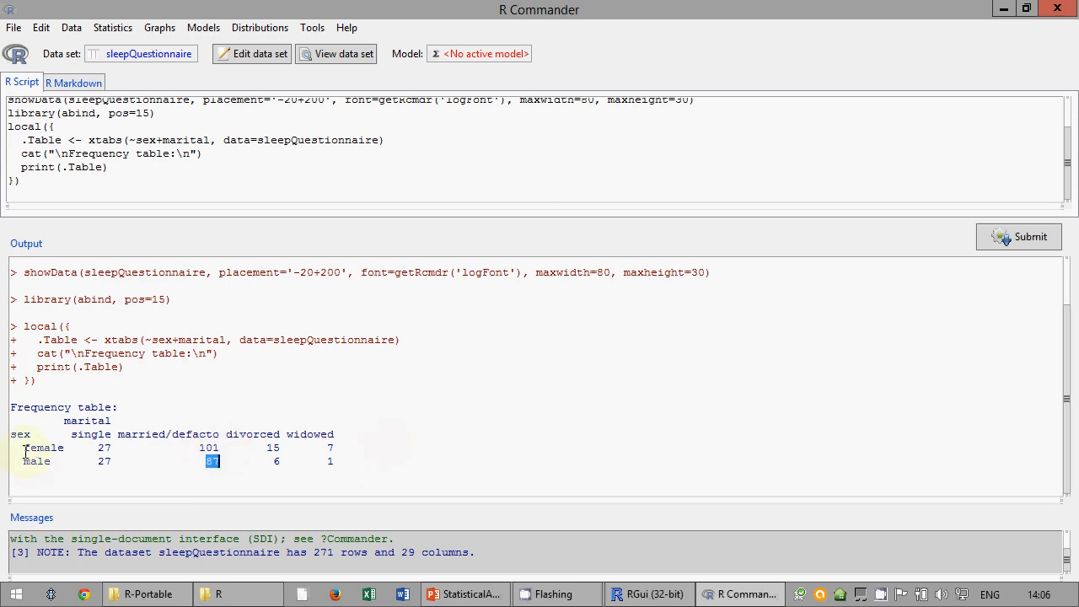
left_click(213, 461)
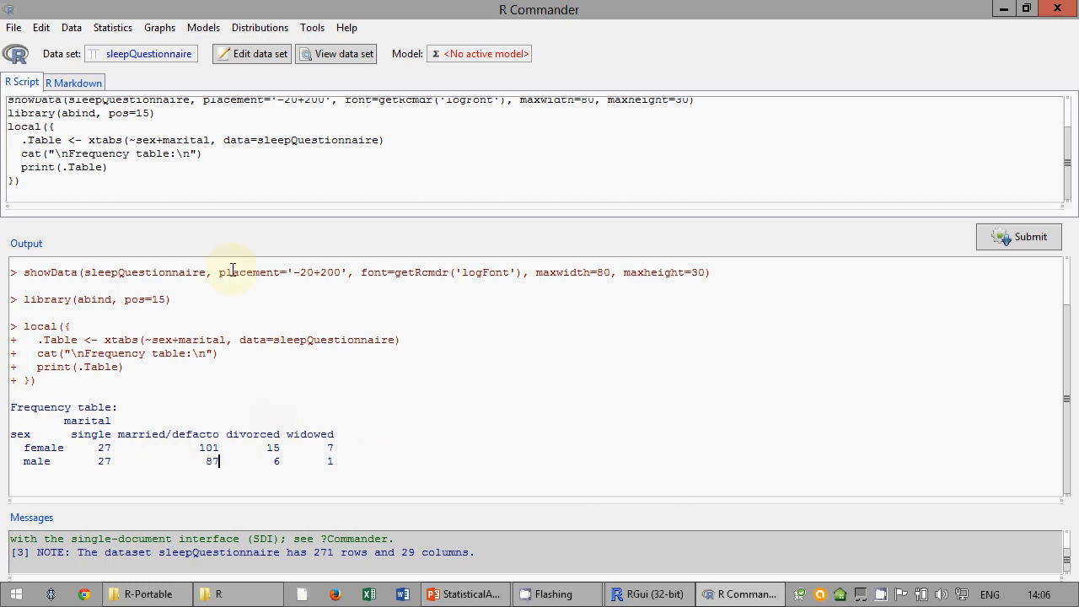
- Read the PowerPoint note on row and column percentages, return to R Commander and examine the male row of the frequency table
left_click(464, 595)
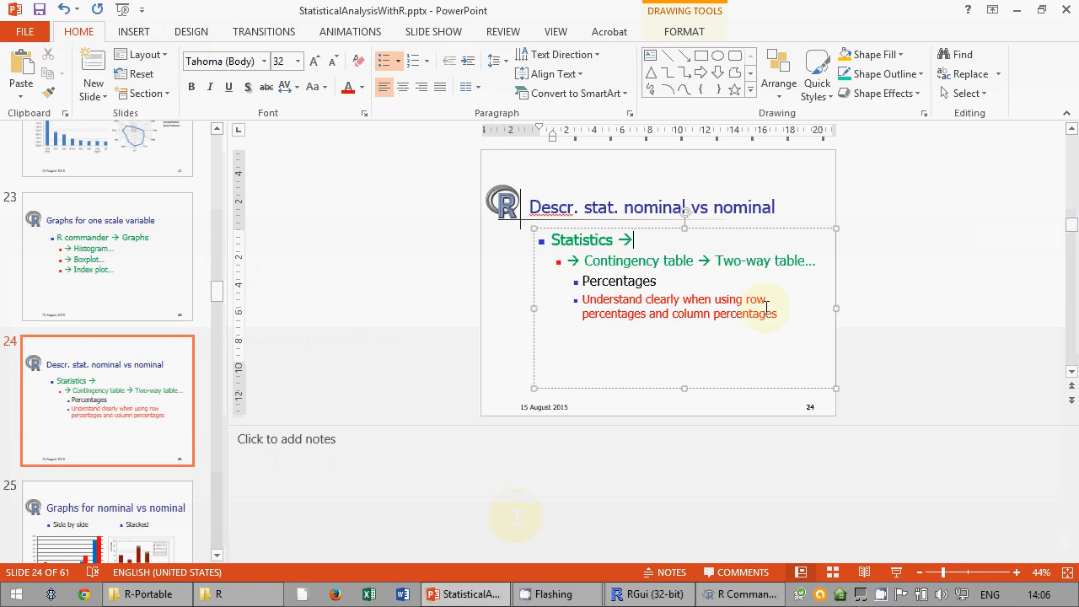
left_click(460, 592)
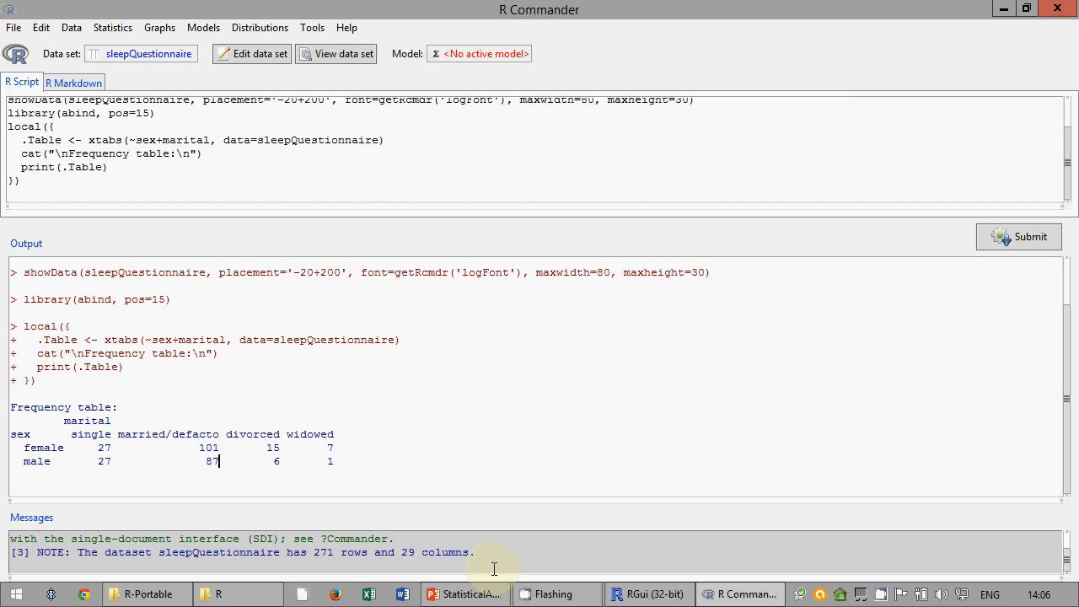
double_click(211, 462)
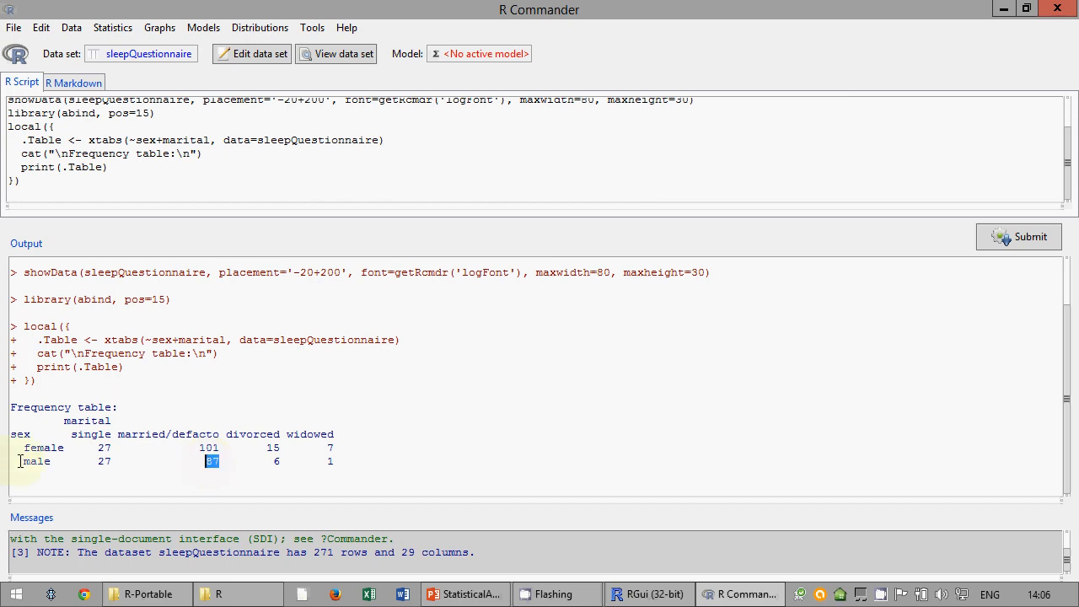
left_click_drag(17, 461, 330, 464)
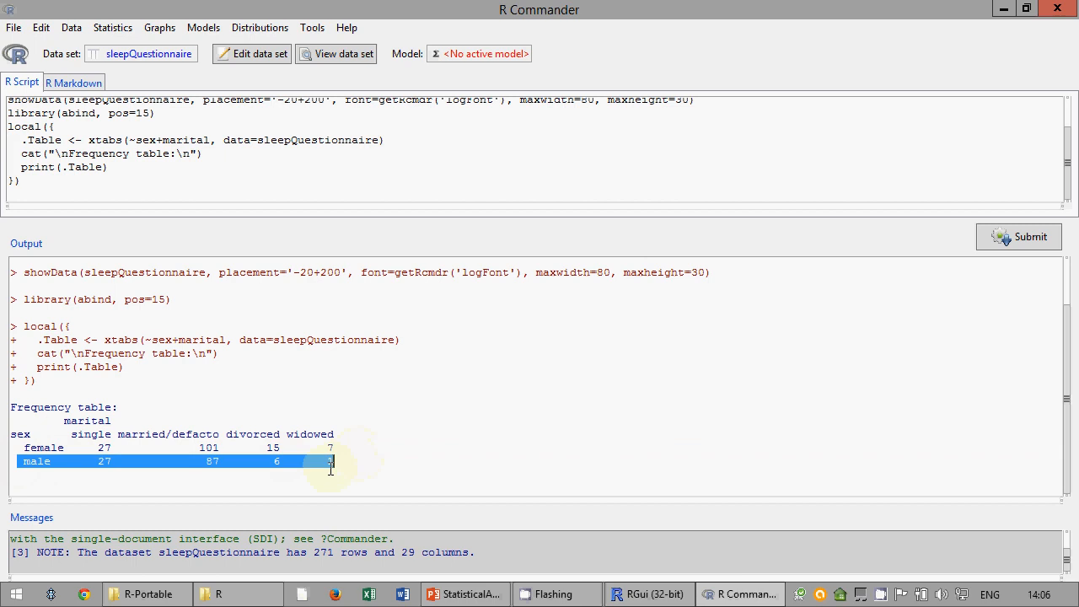
left_click(323, 468)
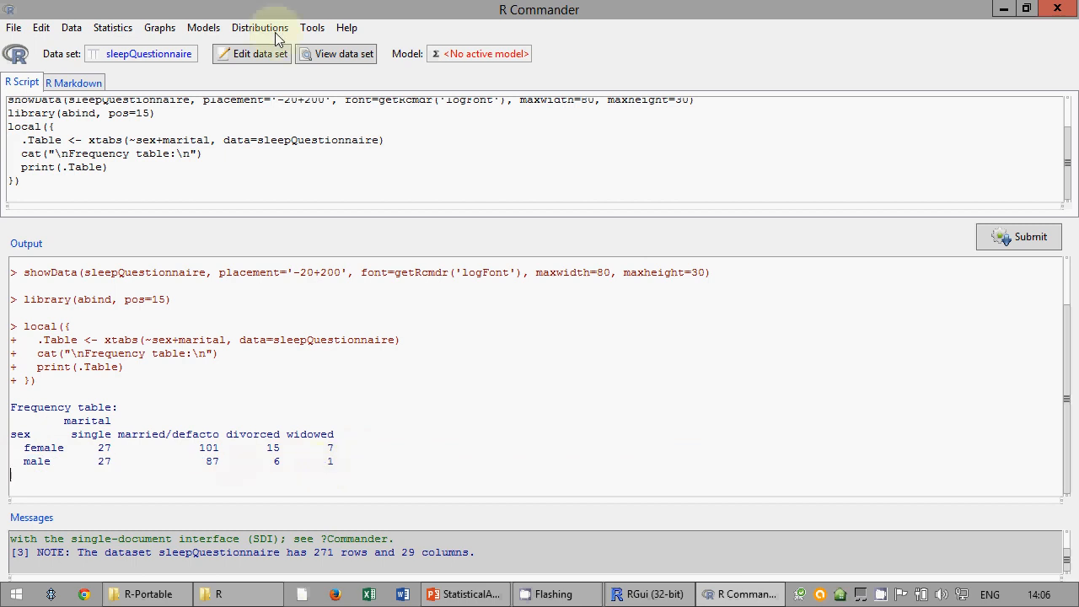
- Generate a two-way table of sex by marital with row percentages
left_click(109, 28)
mouse_move(152, 62)
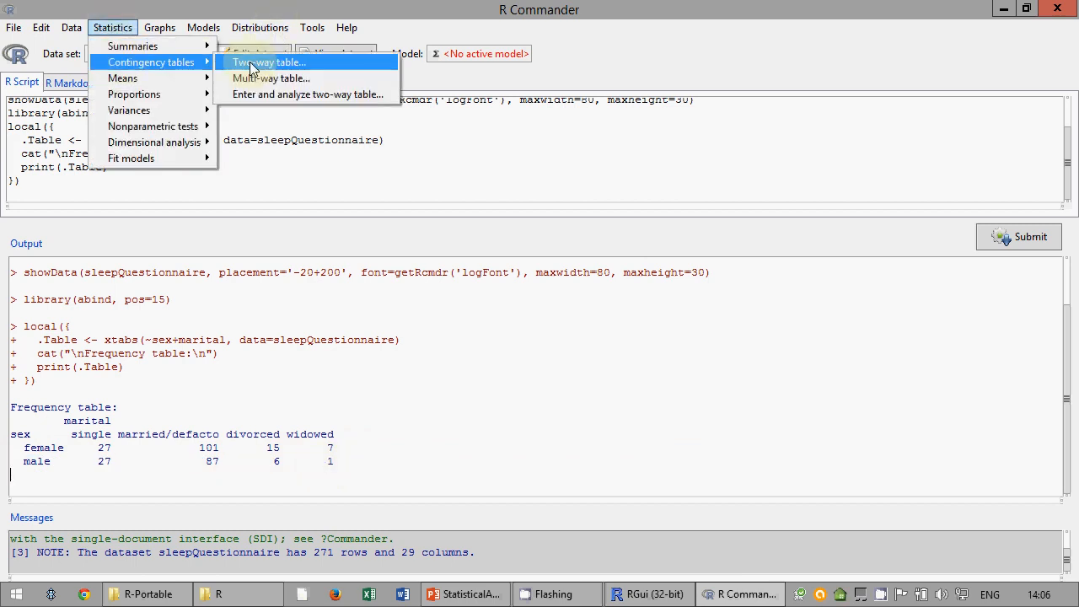
left_click(253, 66)
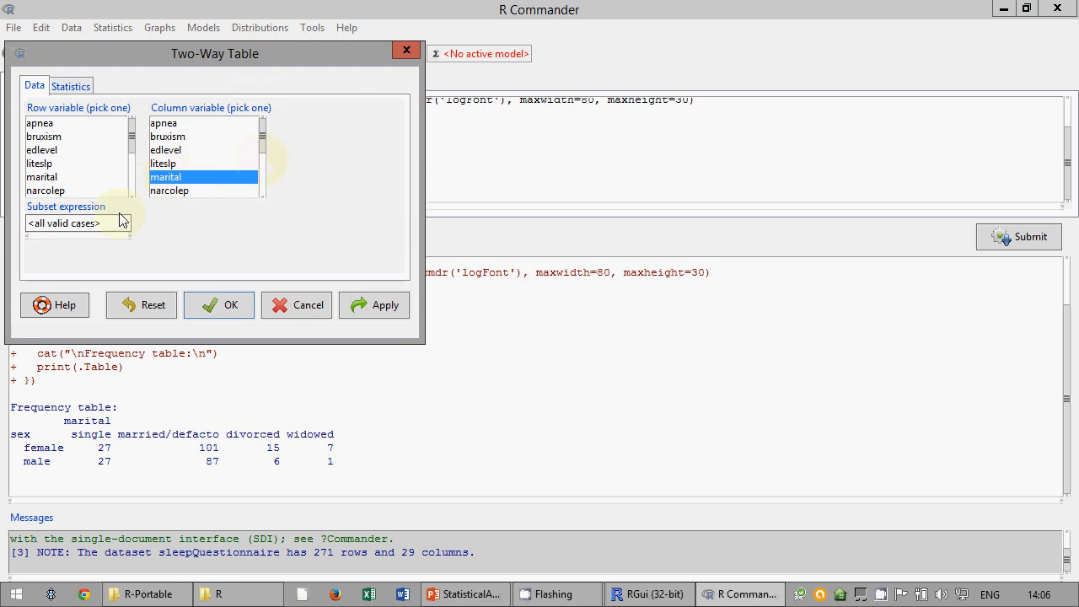
left_click(51, 177)
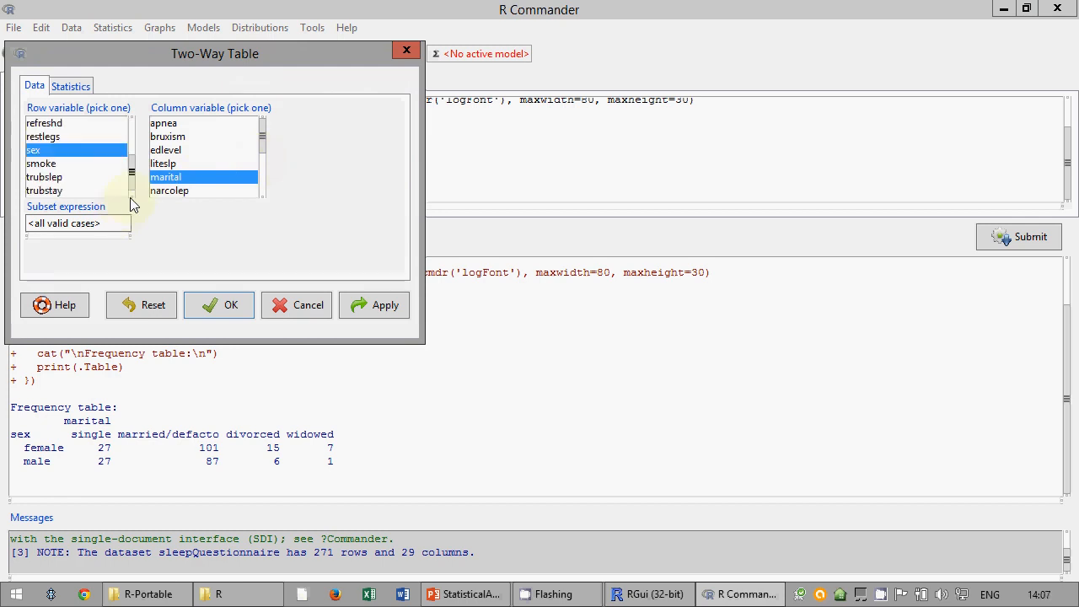
left_click(69, 86)
left_click(33, 124)
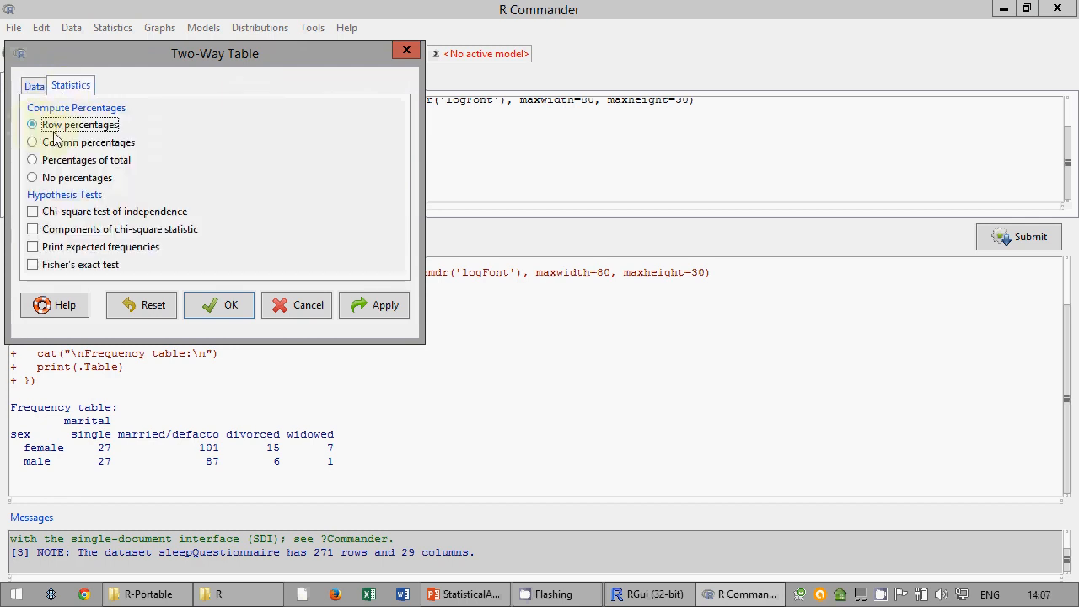
left_click(219, 306)
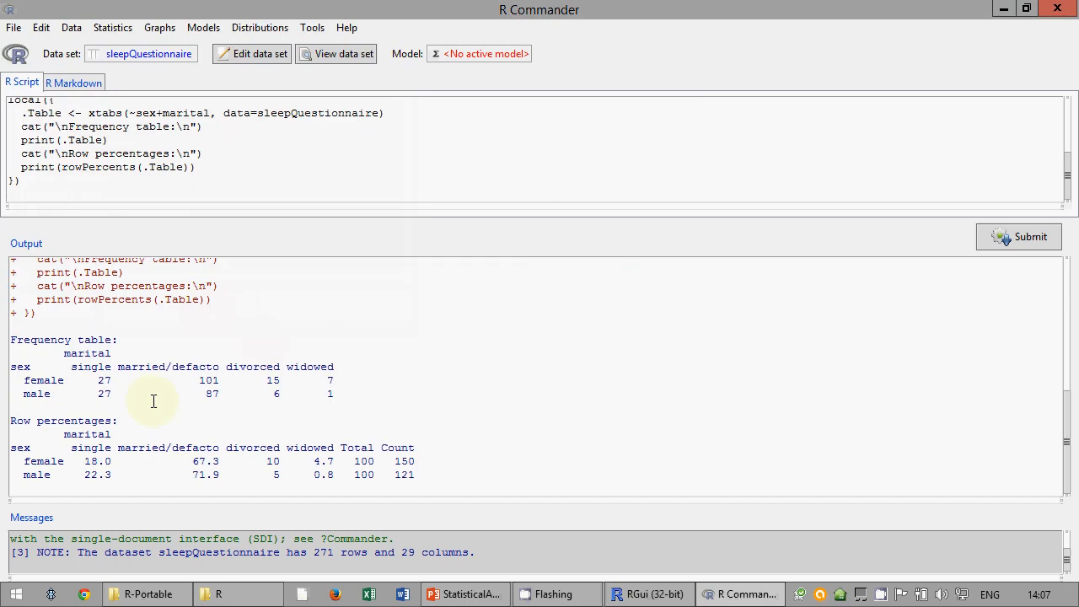
- Examine the frequency table and female row percentages, and compare both sexes' row percentages for married/defacto
left_click_drag(59, 371, 265, 394)
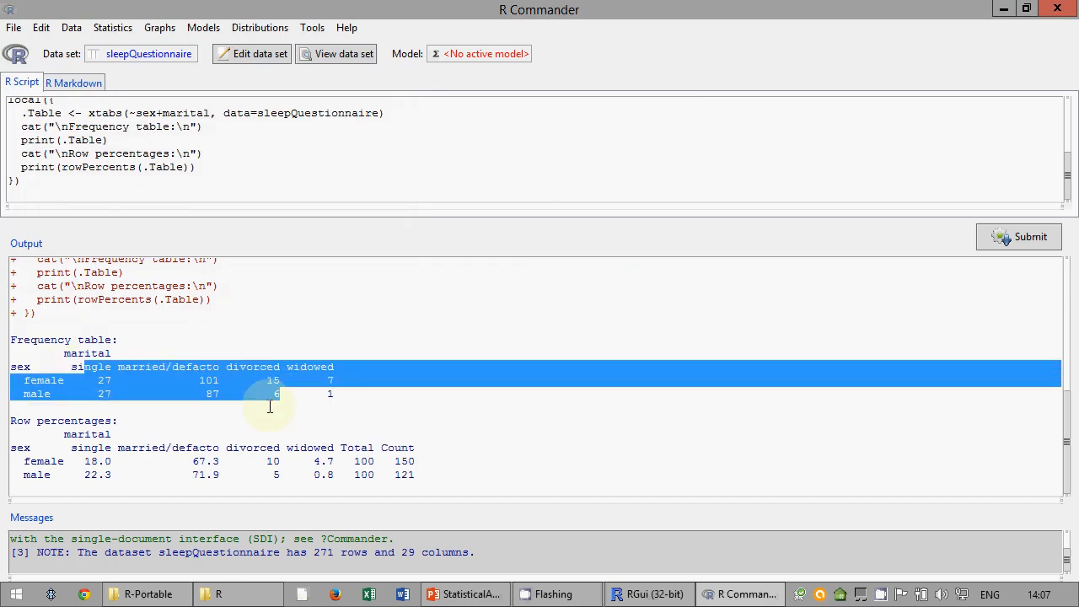
left_click(259, 396)
left_click_drag(84, 461, 112, 462)
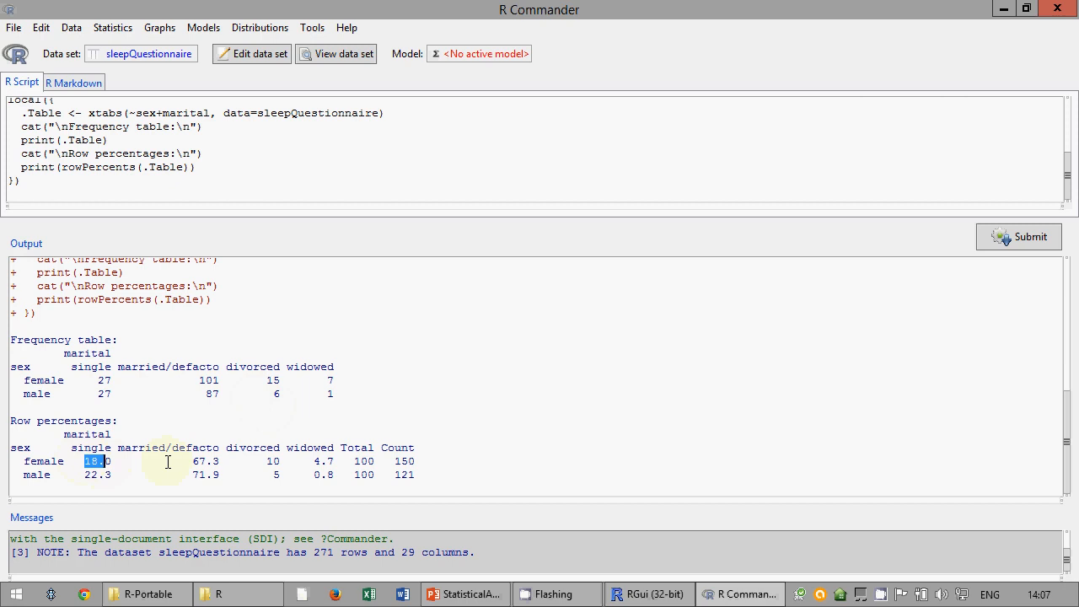
left_click_drag(190, 461, 293, 461)
left_click(377, 466)
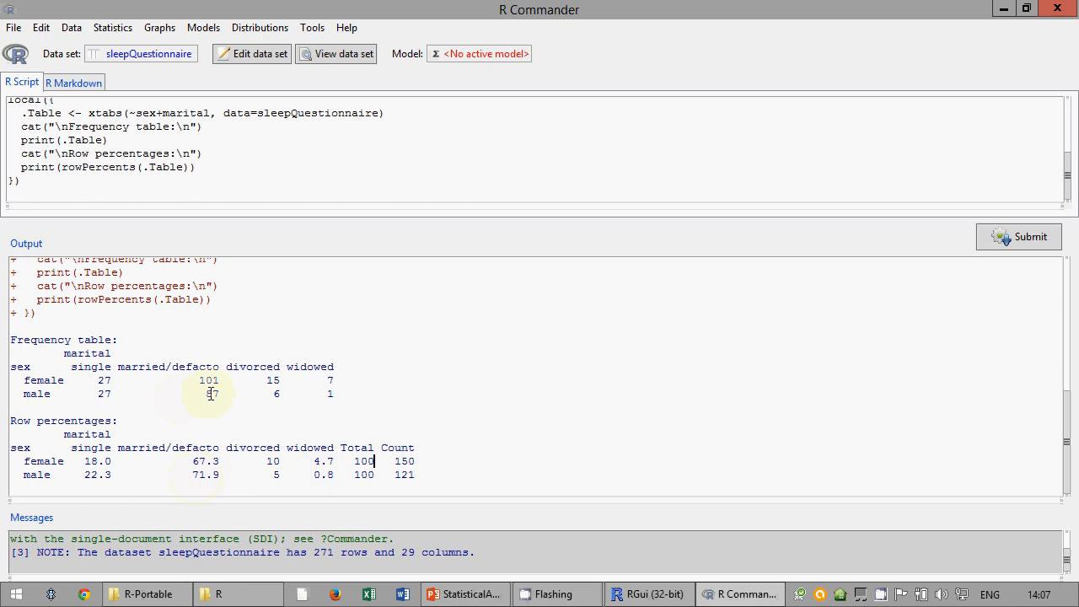
left_click_drag(205, 475, 192, 474)
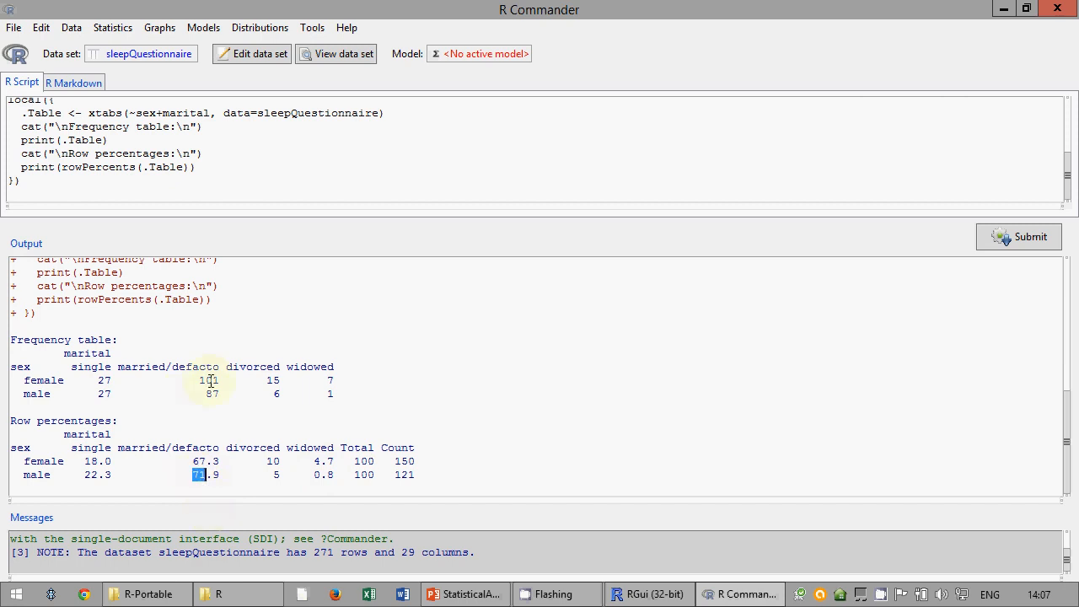
left_click_drag(193, 461, 207, 462)
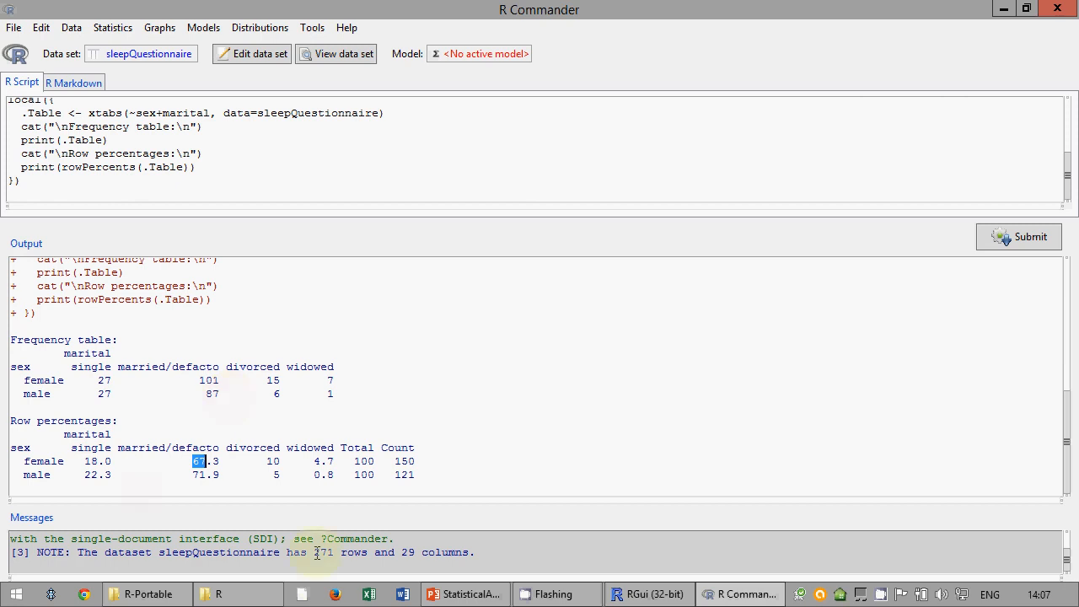
- Compare female and male row percentages for divorced, widowed and single, and review the sex by marital frequency table
double_click(275, 474)
double_click(274, 461)
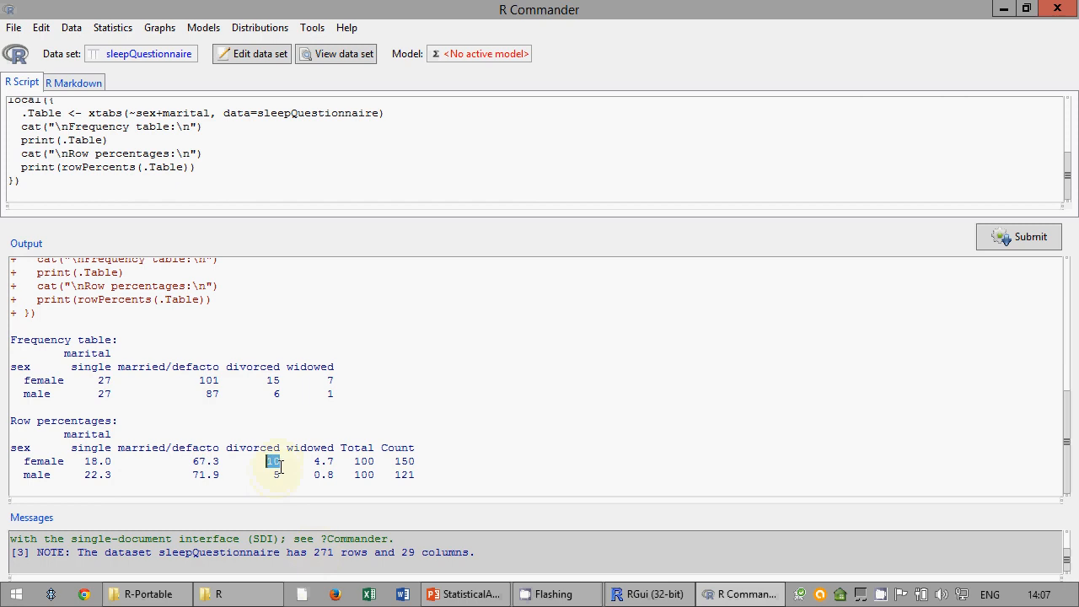
double_click(324, 474)
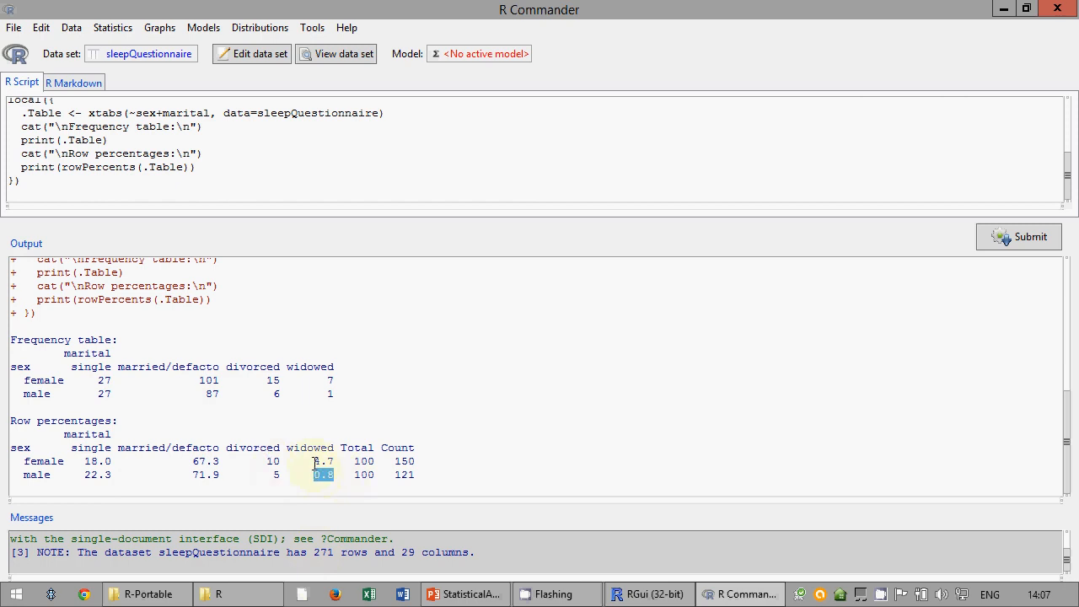
double_click(324, 461)
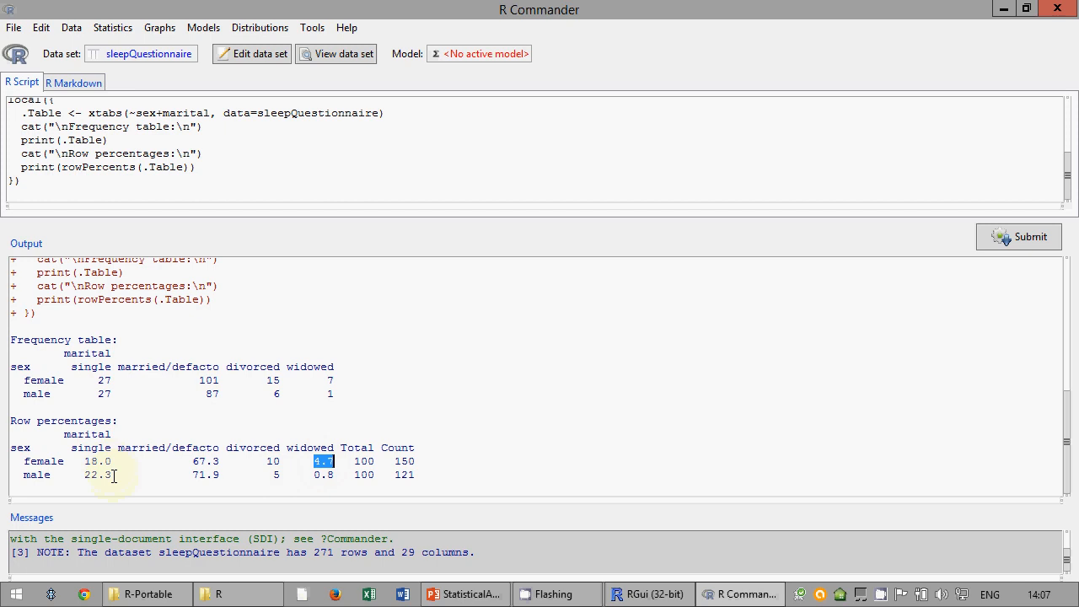
mouse_move(113, 475)
left_mouse_down()
mouse_move(82, 478)
mouse_move(99, 477)
mouse_move(85, 462)
mouse_move(99, 462)
left_mouse_up()
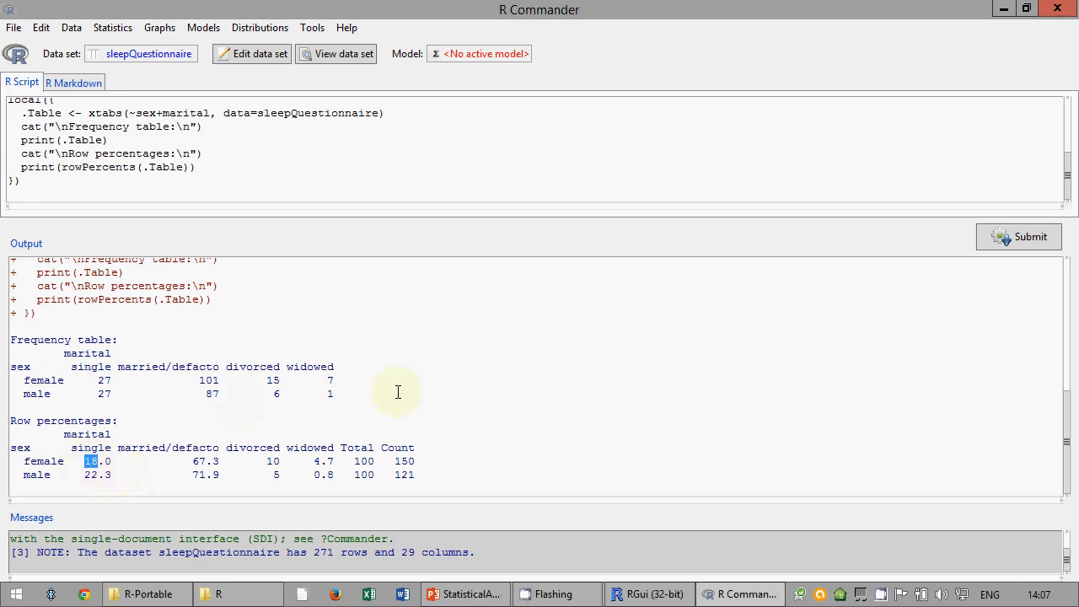
left_click(352, 388)
left_click_drag(351, 388, 2, 362)
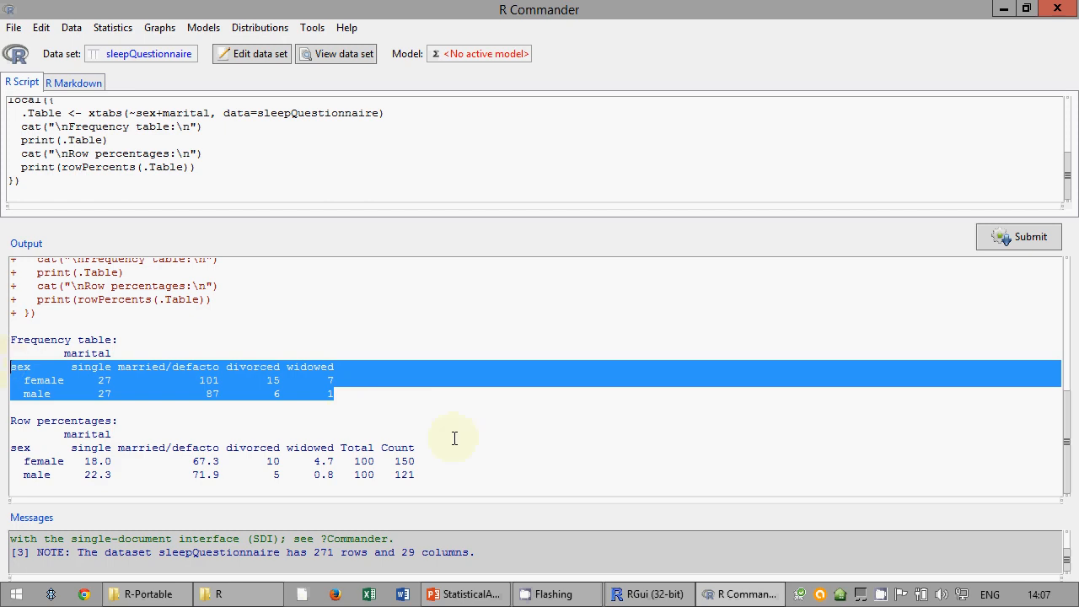
left_click(364, 388)
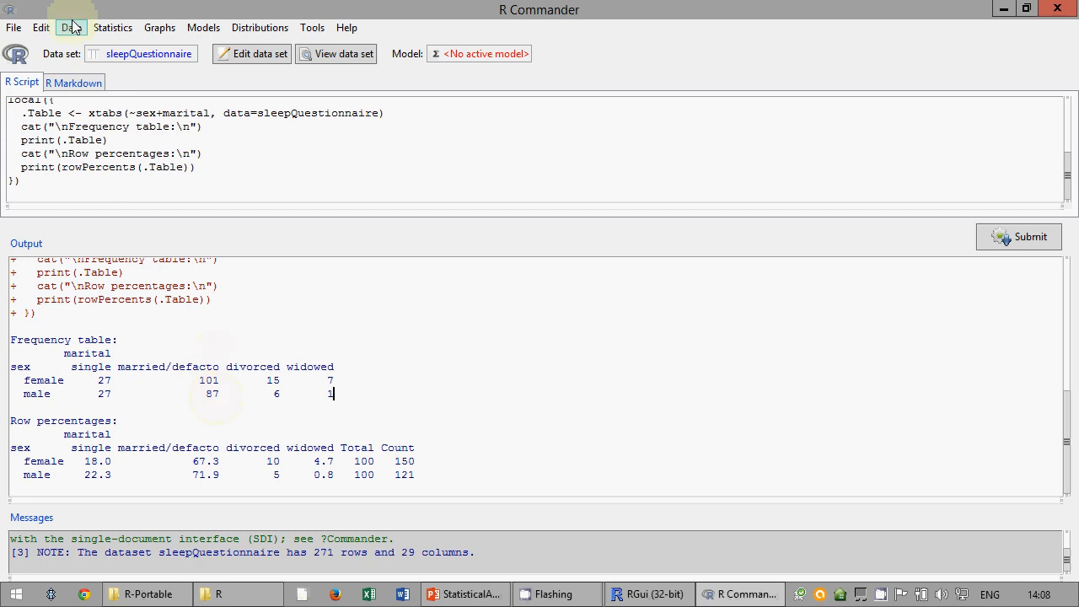
- Generate the two-way table of sex by marital with column percentages
left_click(112, 27)
mouse_move(128, 66)
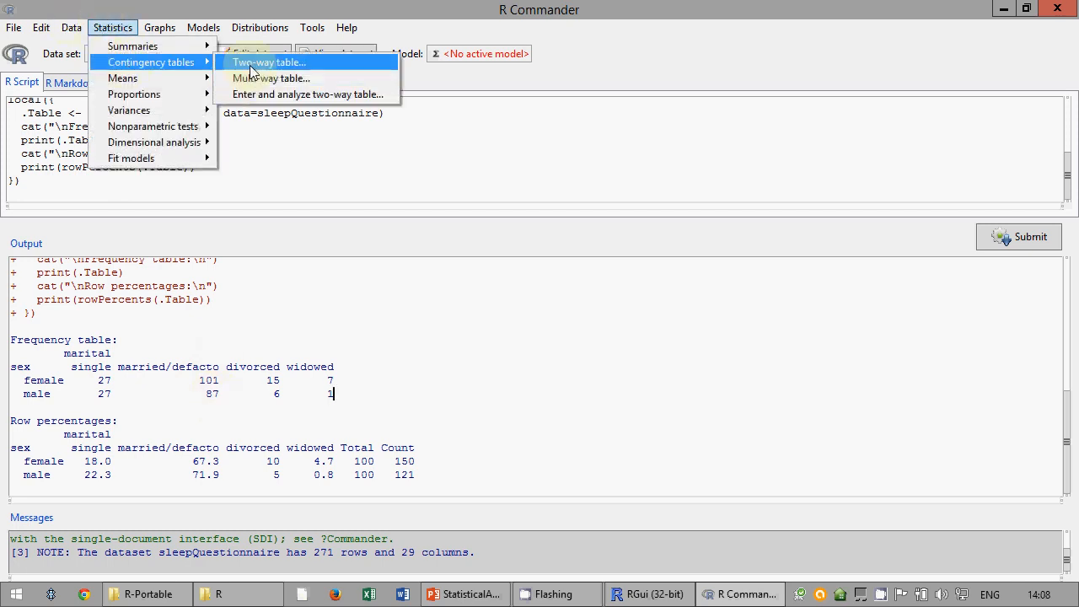
left_click(248, 63)
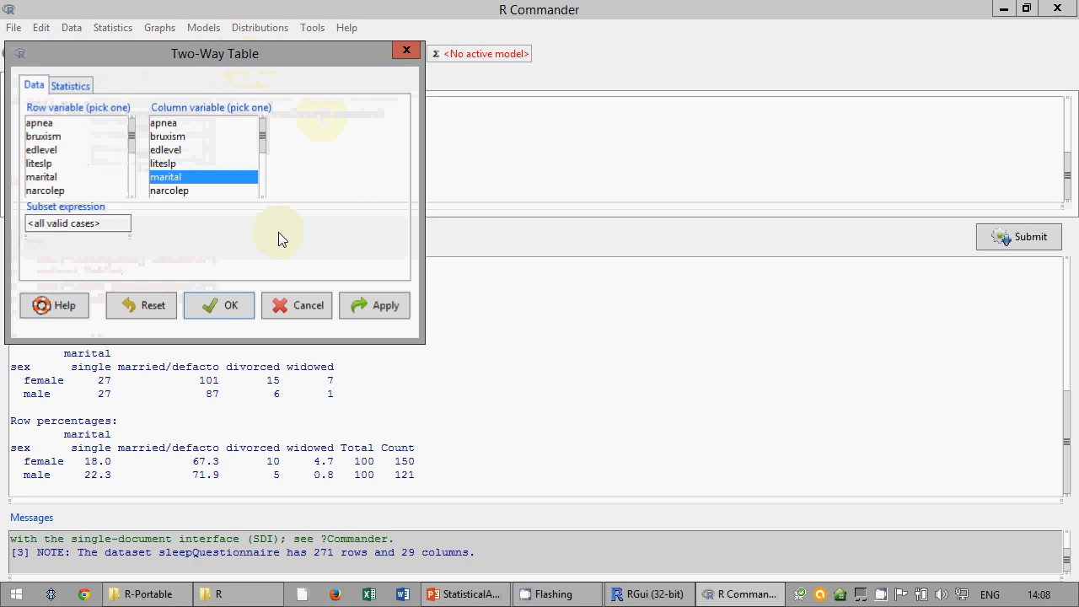
left_click(66, 87)
left_click(76, 142)
left_click(230, 306)
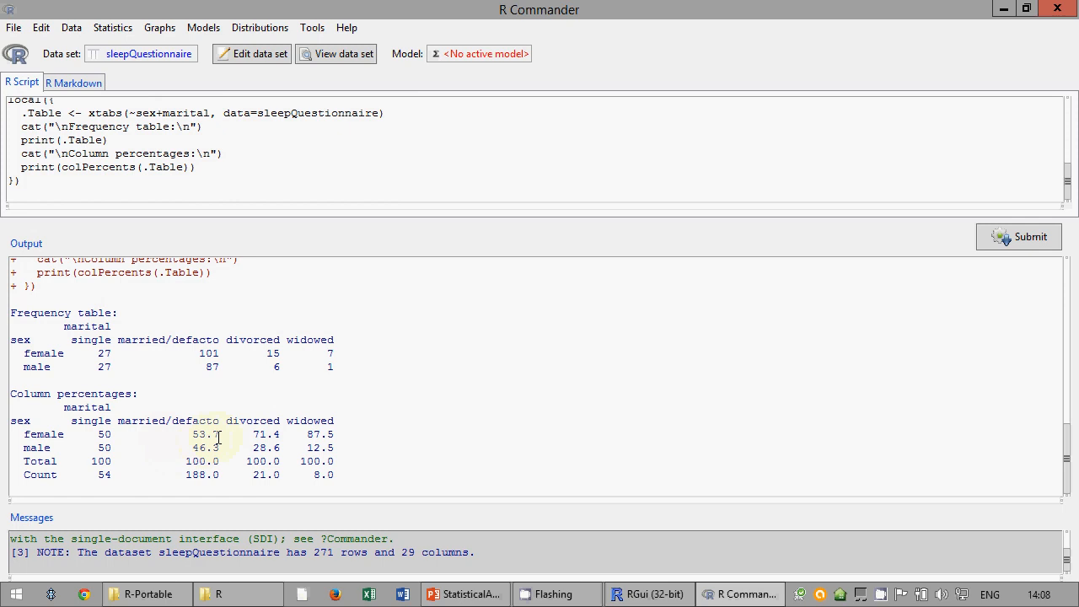
- Examine the column percentages for married/defacto and compare the column percentages table with the earlier row percentages table
left_click_drag(220, 448, 193, 434)
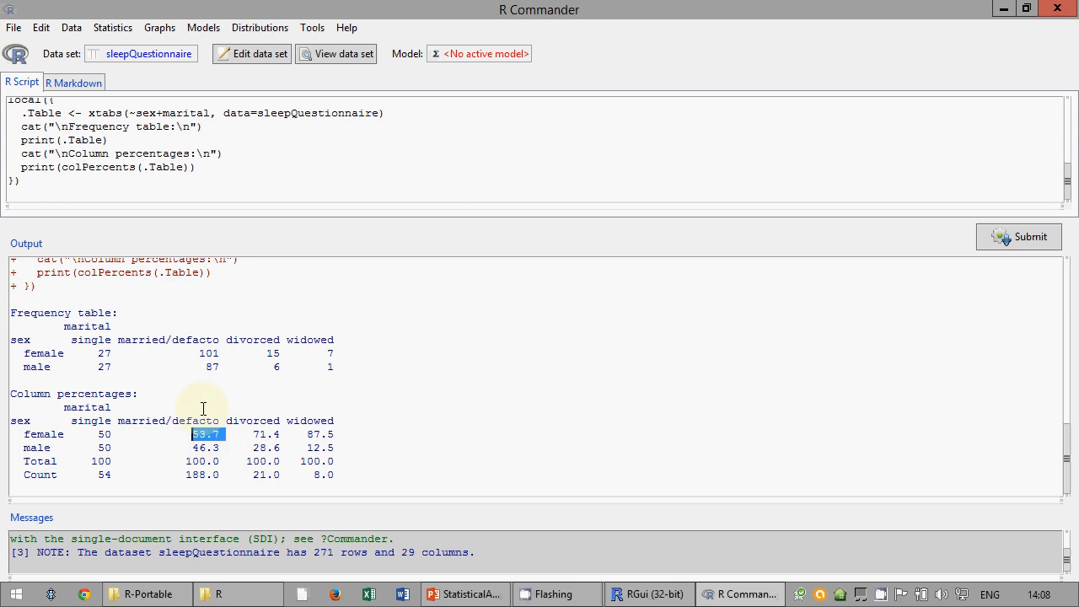
left_click_drag(1069, 484, 1067, 410)
left_click_drag(437, 387, 139, 371)
left_click_drag(69, 361, 12, 357)
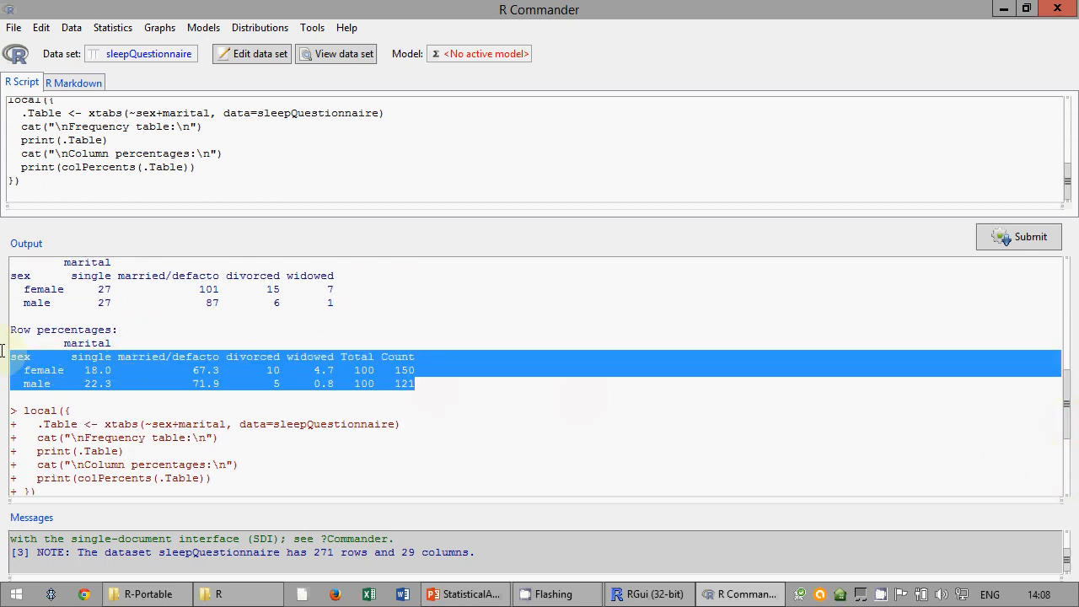
left_click_drag(1067, 436, 1075, 493)
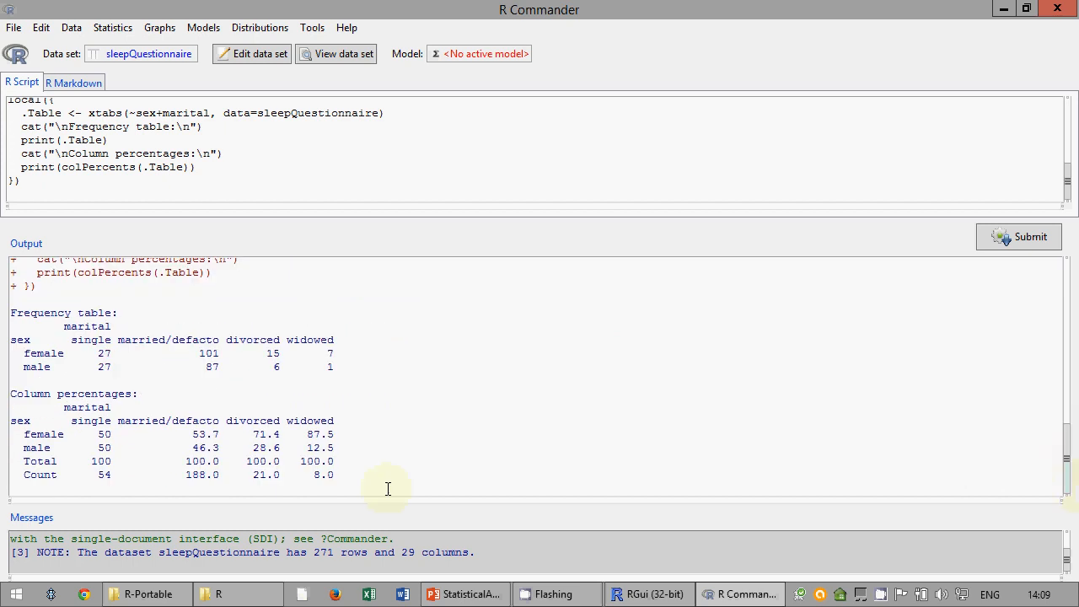
left_click_drag(367, 479, 11, 420)
left_click(126, 430)
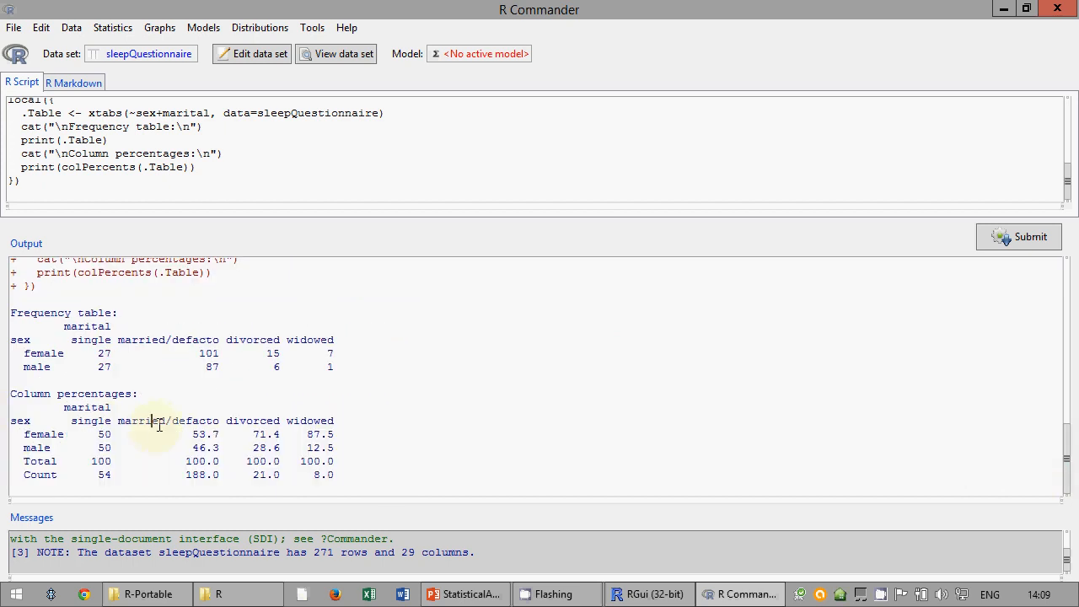
left_click(362, 479)
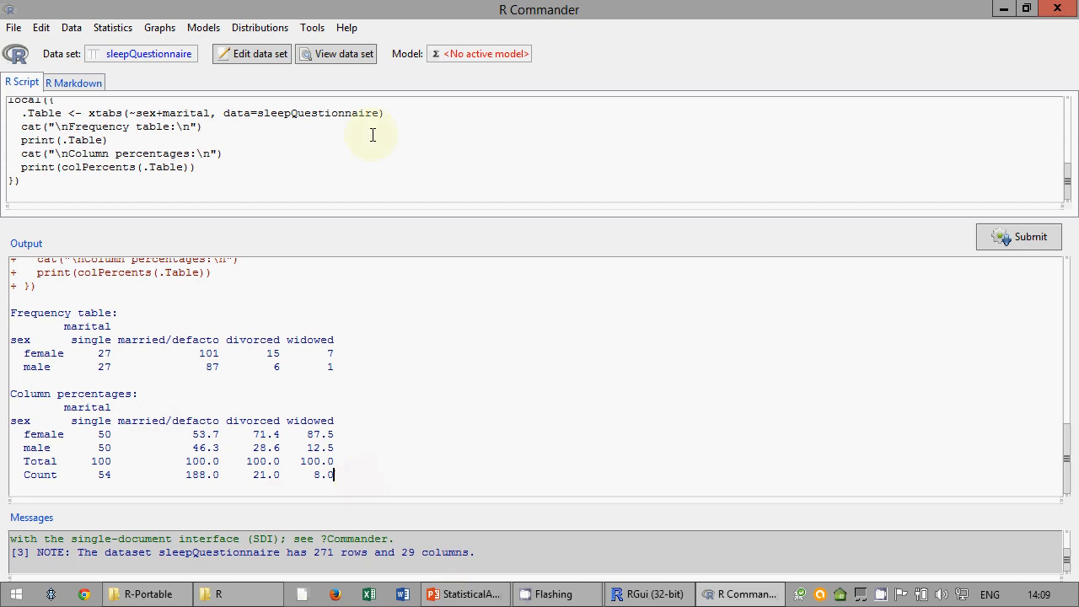
- Generate a two-way table with edlevel as row variable and marital as column variable, keeping column percentages
left_click(131, 31)
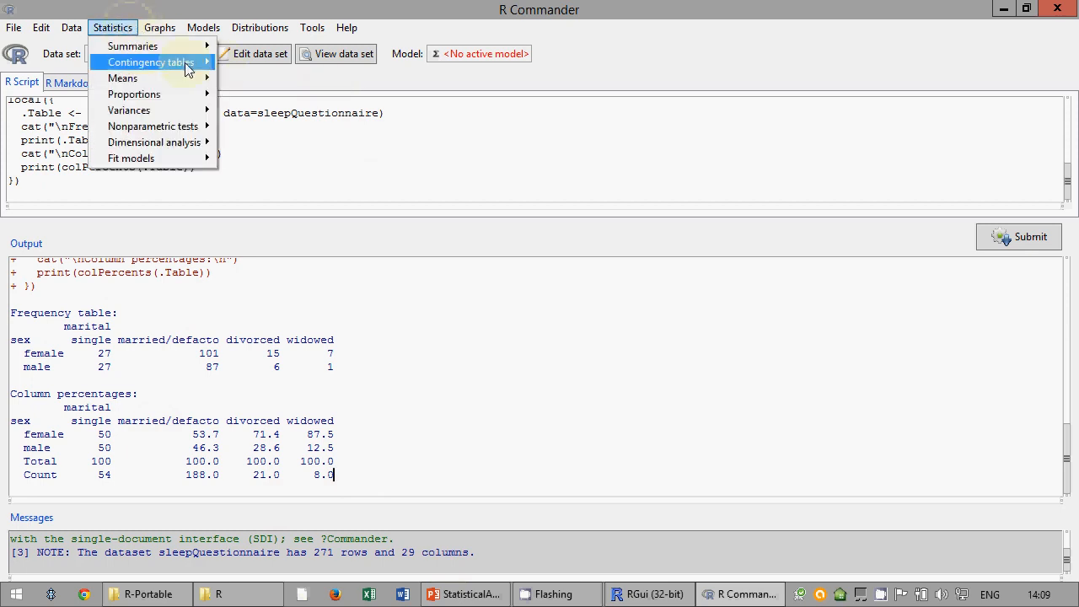
mouse_move(194, 63)
left_click(246, 65)
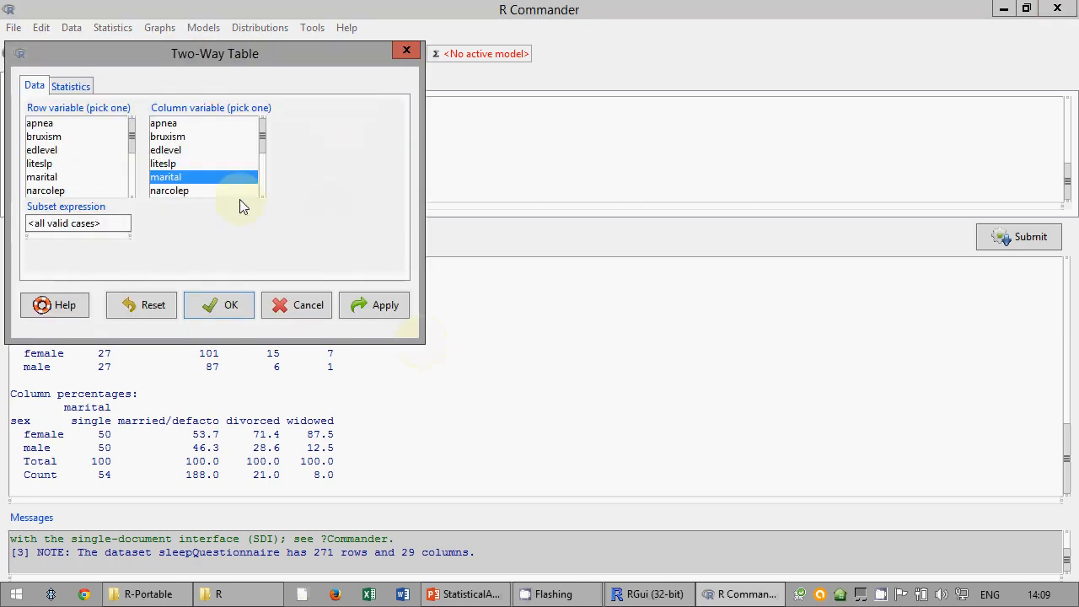
left_click(132, 169)
mouse_move(132, 168)
left_mouse_down()
mouse_move(132, 133)
mouse_move(129, 147)
left_mouse_up()
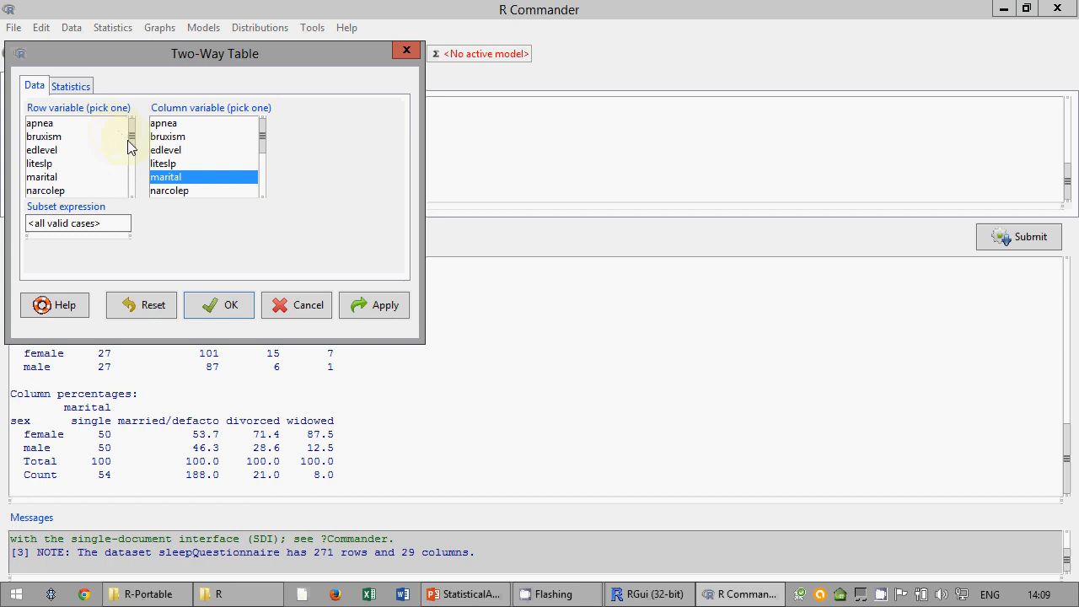
left_click(80, 150)
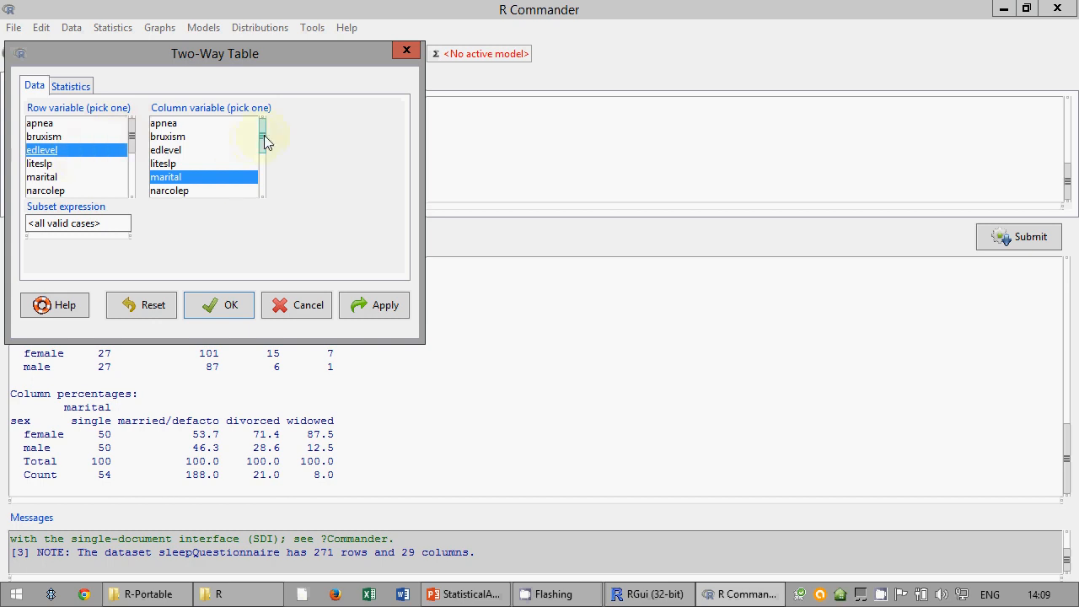
left_click(233, 304)
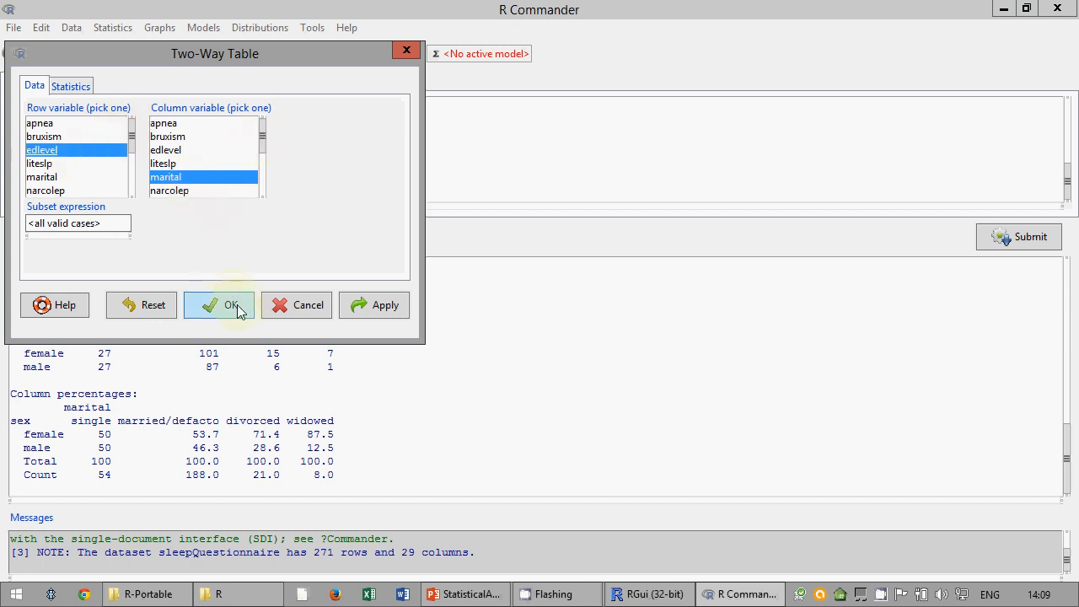
- Generate the edlevel by marital two-way table again with no percentages
left_click(113, 27)
mouse_move(160, 62)
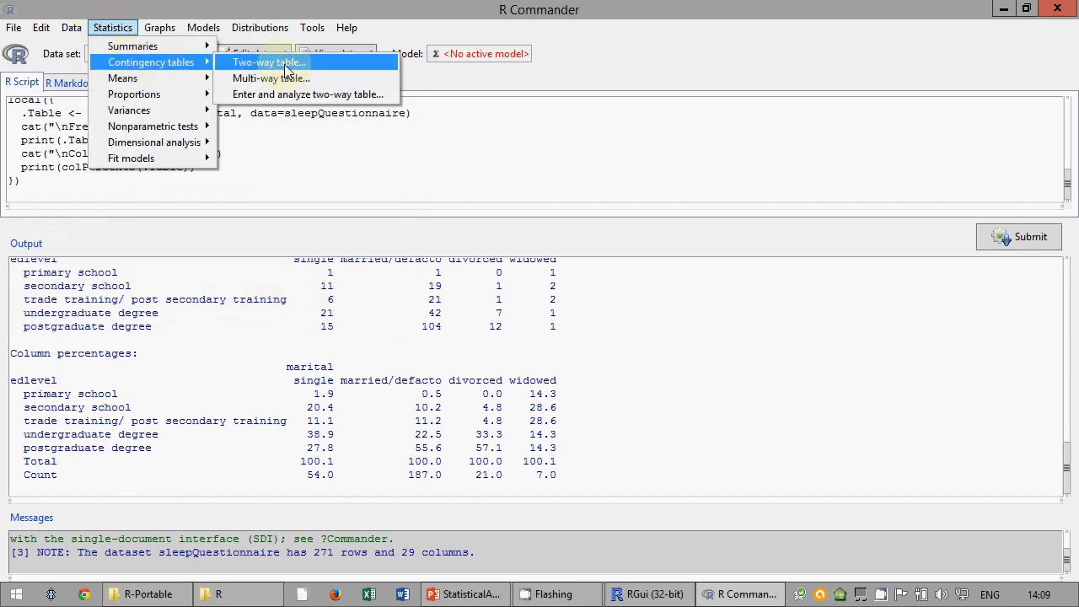
left_click(284, 64)
left_click(84, 86)
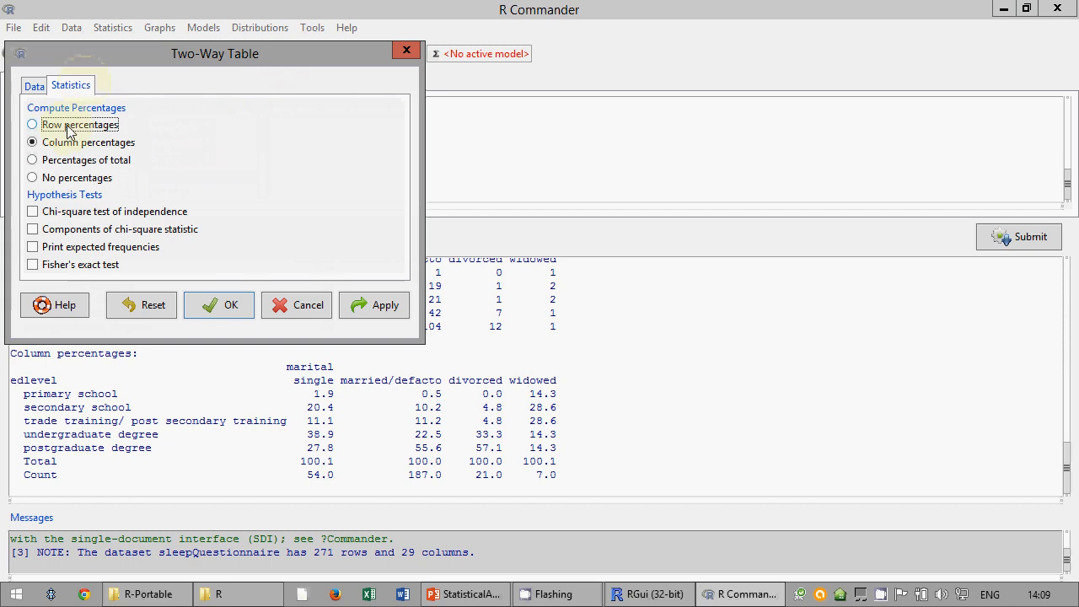
left_click(66, 176)
left_click(236, 290)
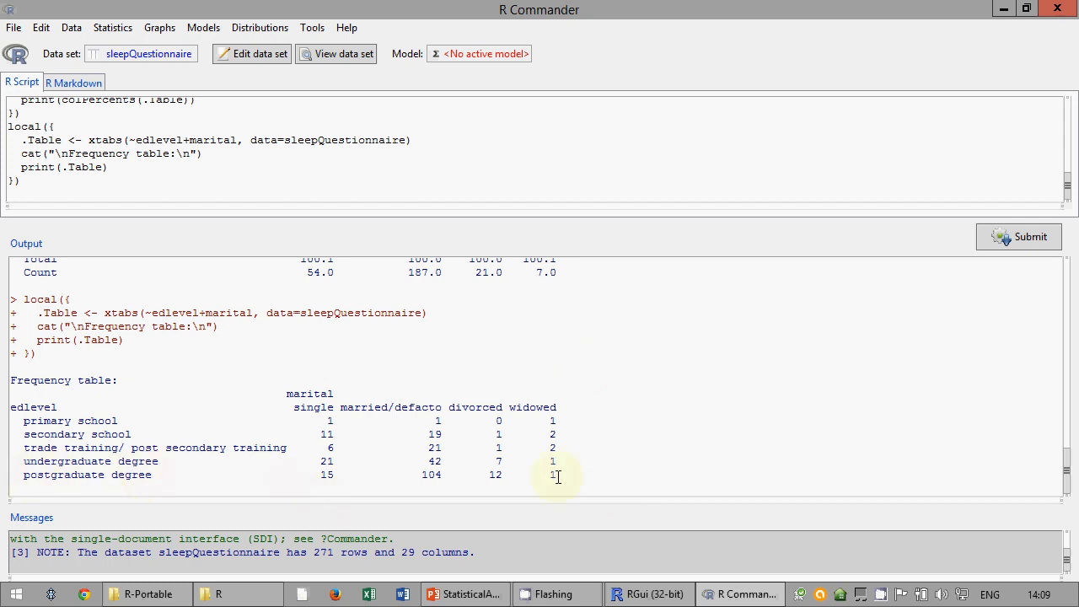
- Examine the postgraduate degree row of the edlevel by marital frequency table
left_click_drag(24, 475, 153, 475)
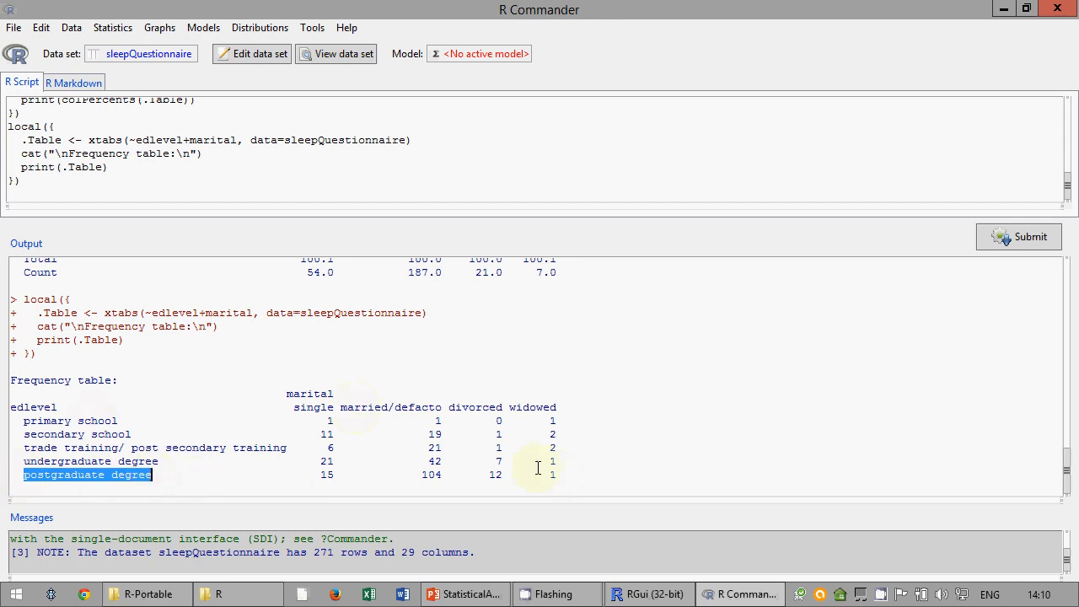
left_click(145, 473)
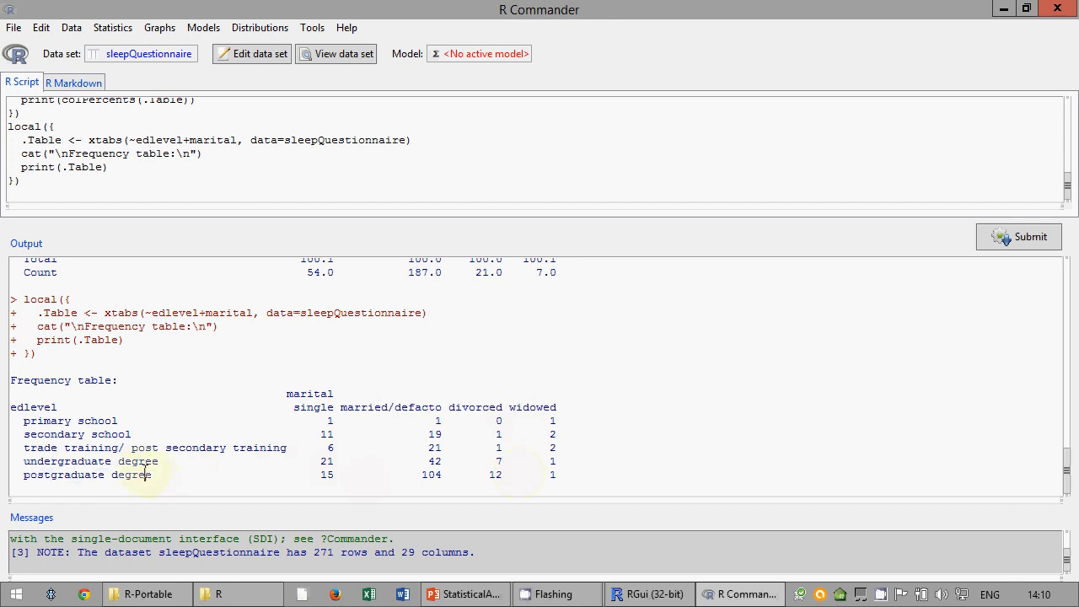
left_click_drag(151, 477, 23, 476)
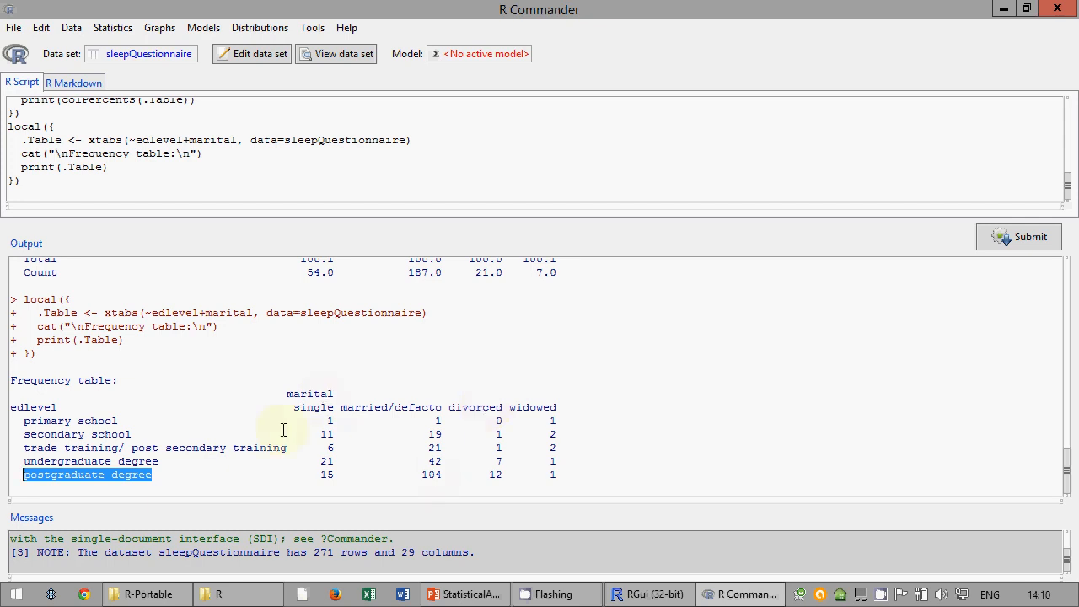
- Generate the edlevel by marital two-way table with column percentages
left_click_drag(281, 475, 335, 474)
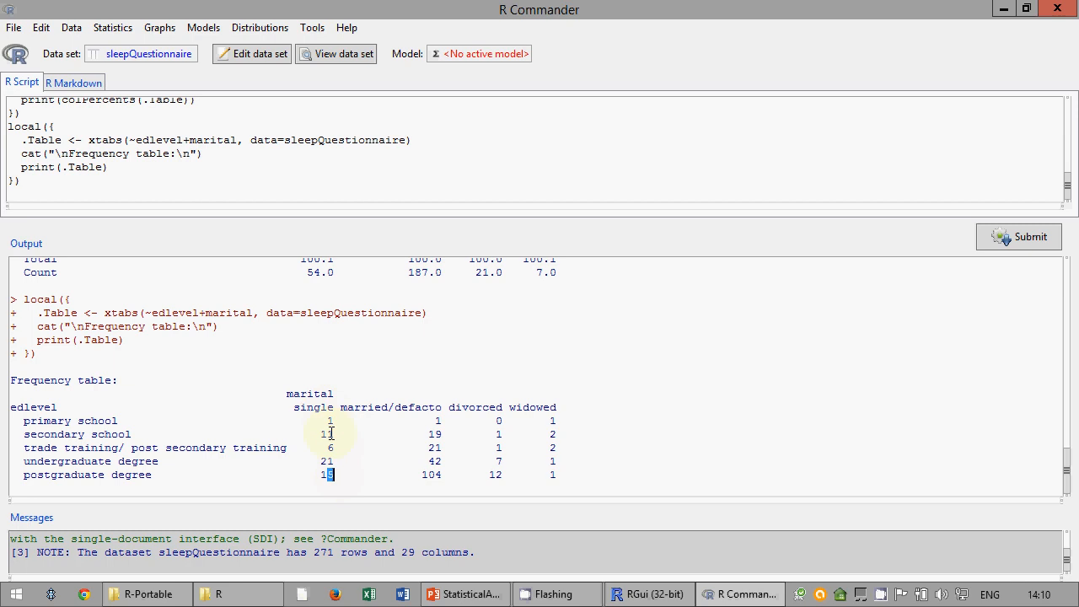
left_click(112, 28)
mouse_move(168, 62)
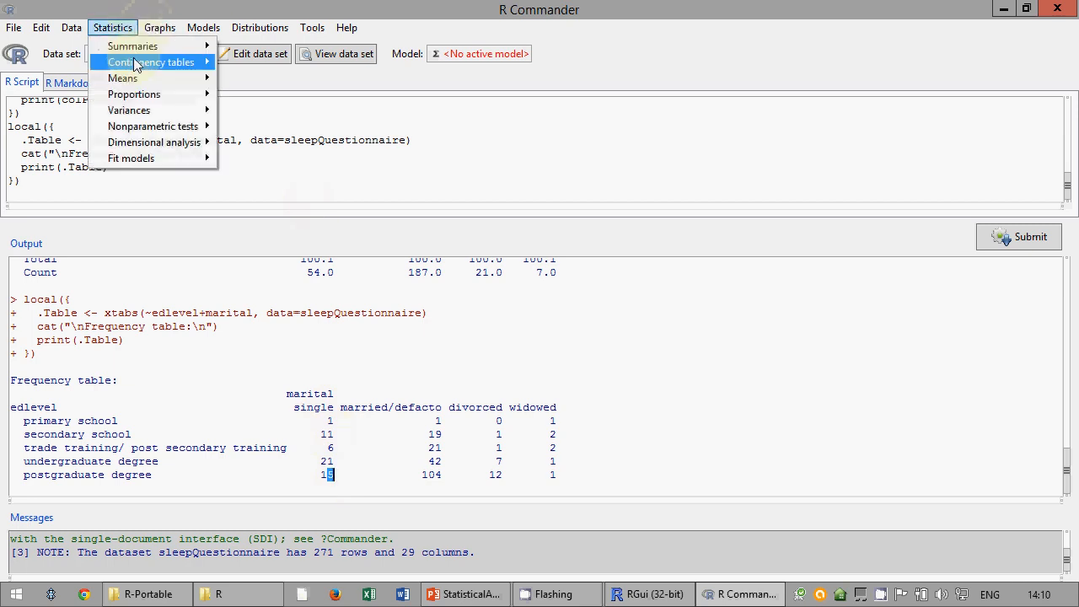
left_click(278, 63)
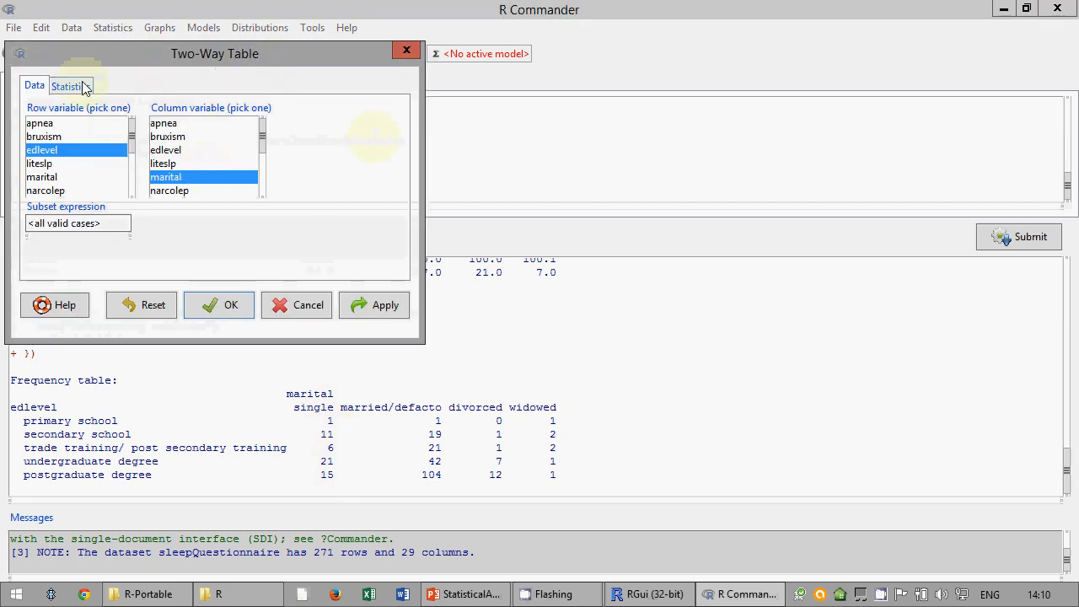
left_click(80, 86)
left_click(33, 142)
left_click(222, 304)
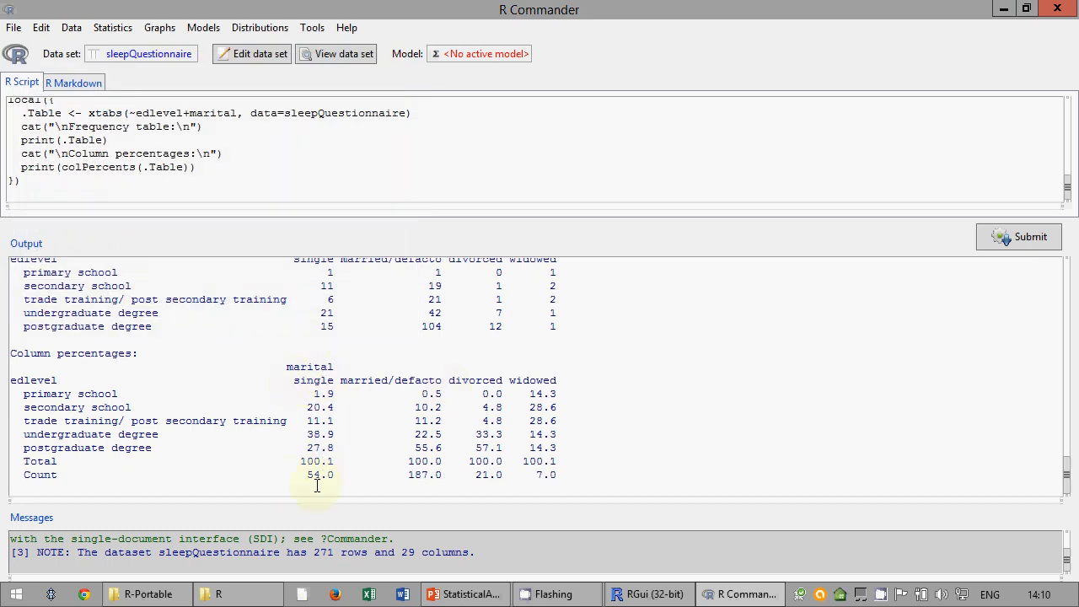
- Examine the single column and the secondary school row of the column percentages, and compare them with the frequency table
left_click_drag(307, 448, 321, 448)
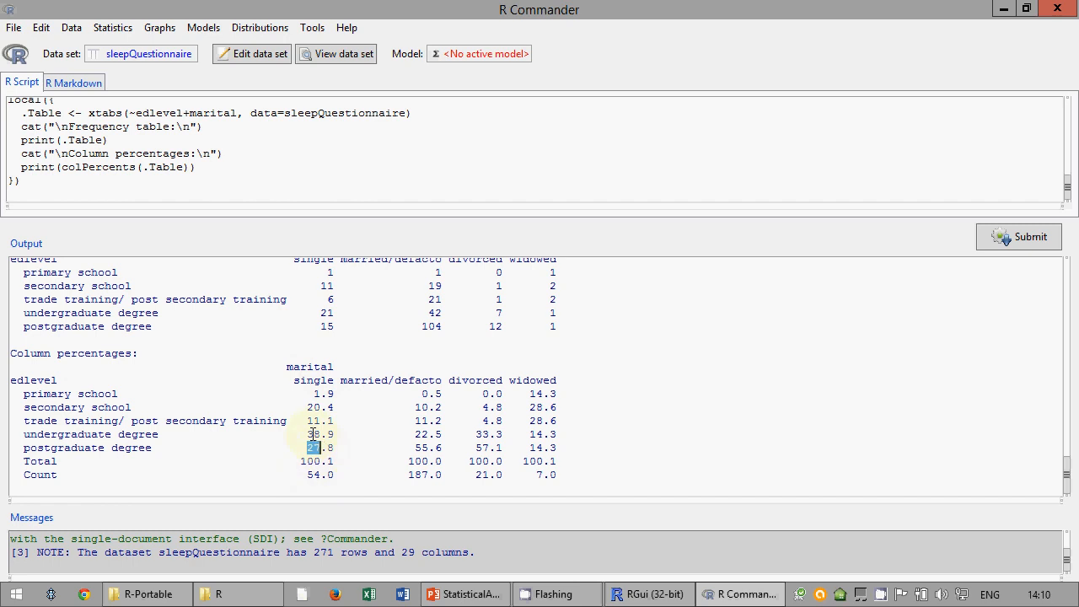
left_click_drag(314, 434, 327, 407)
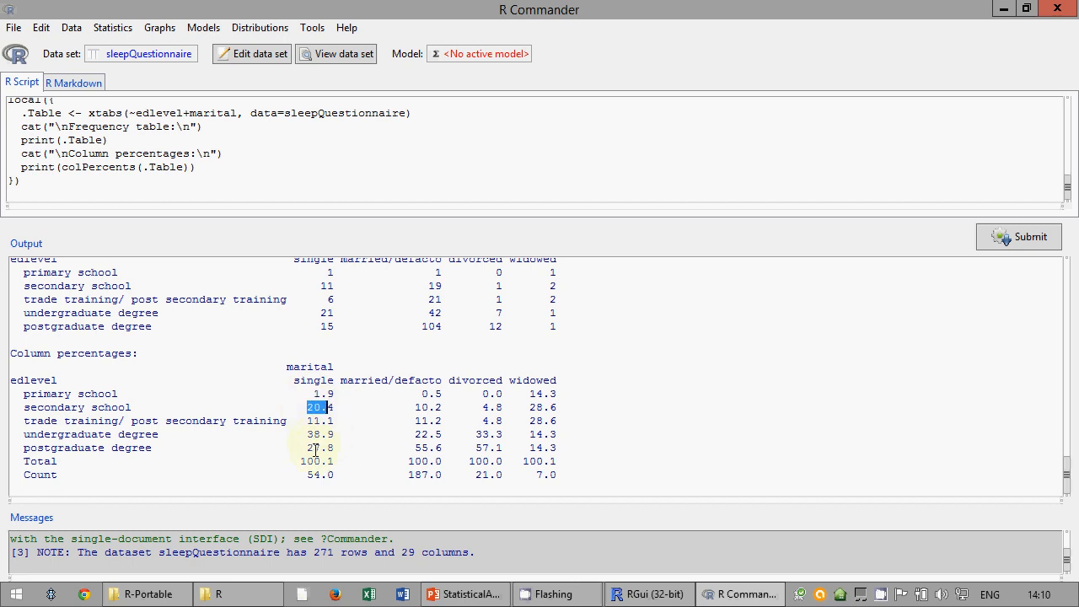
left_click(316, 394)
left_click_drag(307, 407, 327, 407)
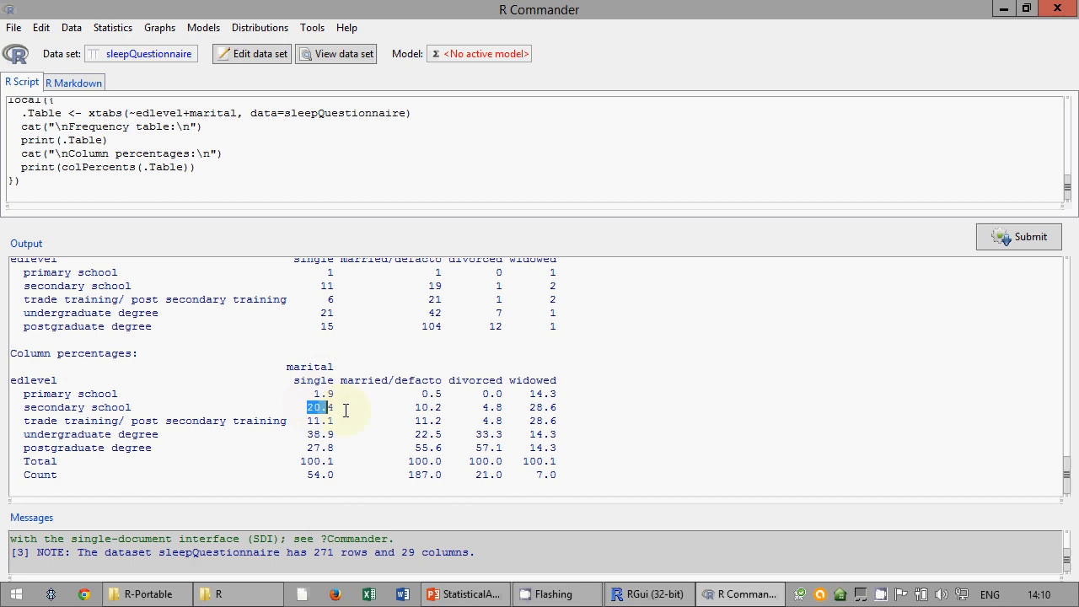
left_click_drag(441, 408, 414, 407)
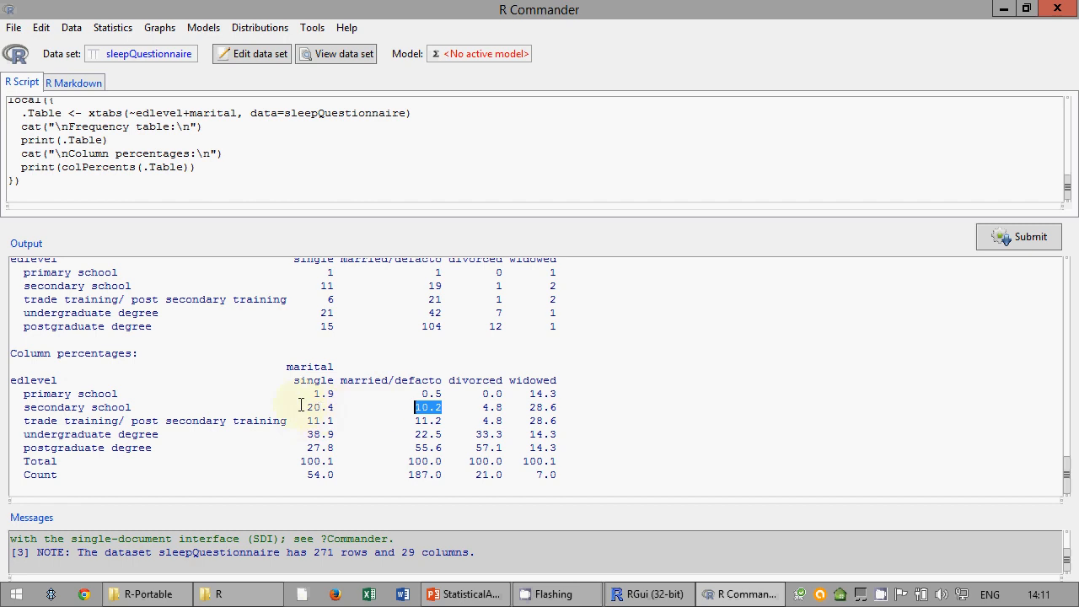
scroll(301, 405, "up", 3)
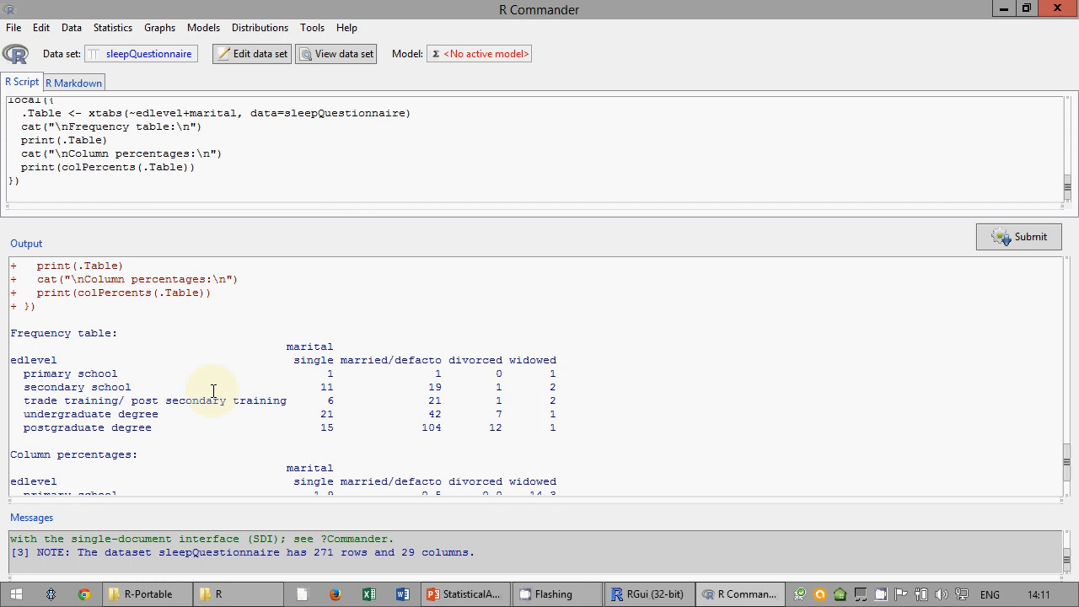
scroll(253, 361, "down", 1)
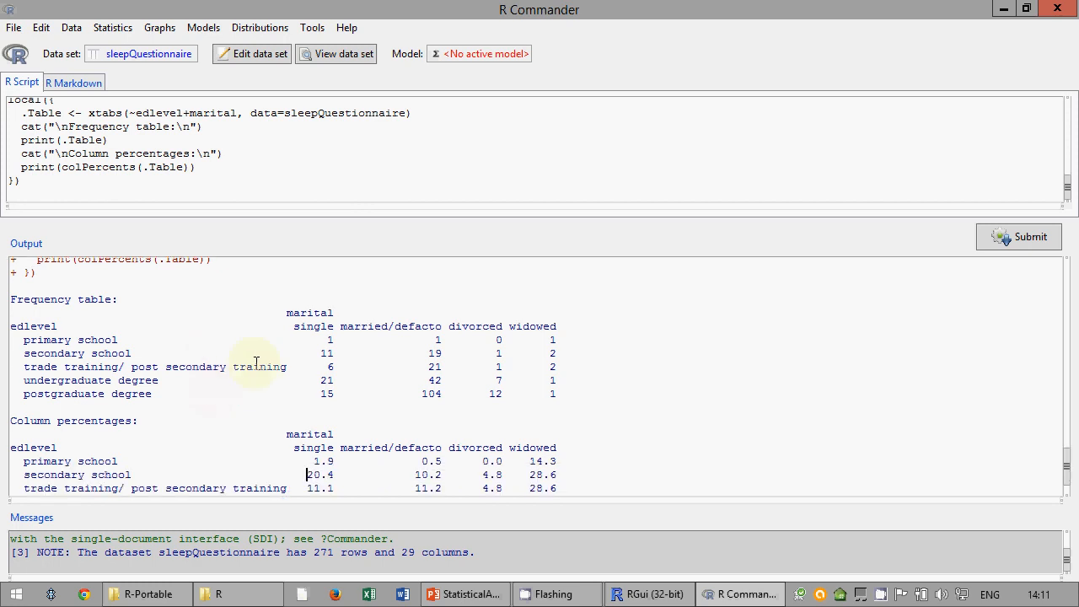
- Generate the edlevel by marital two-way table with row percentages and examine its secondary school row
left_click(112, 27)
mouse_move(154, 63)
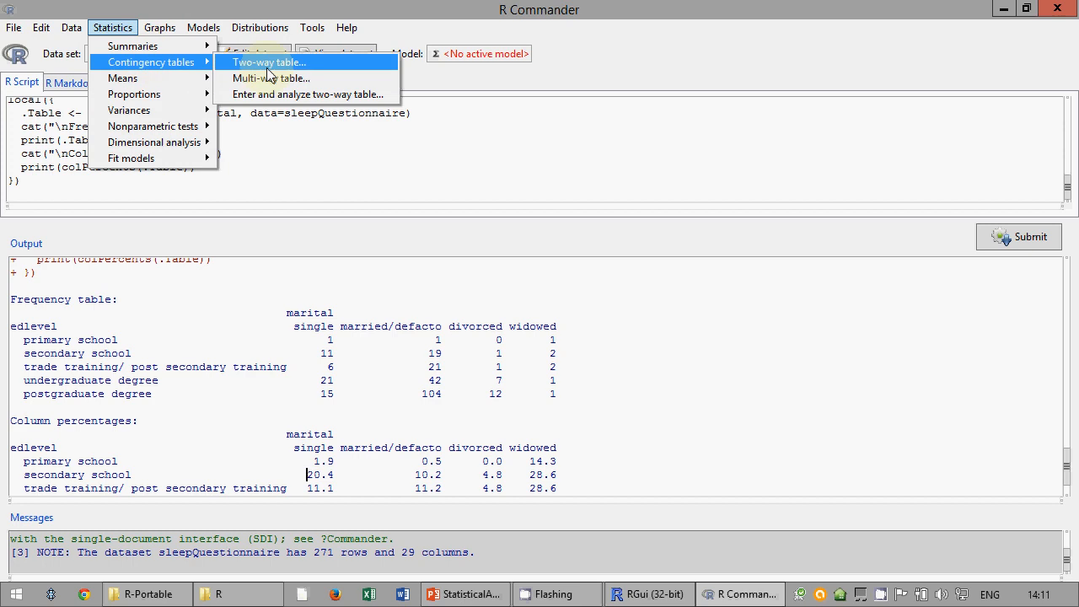
left_click(266, 64)
left_click(91, 83)
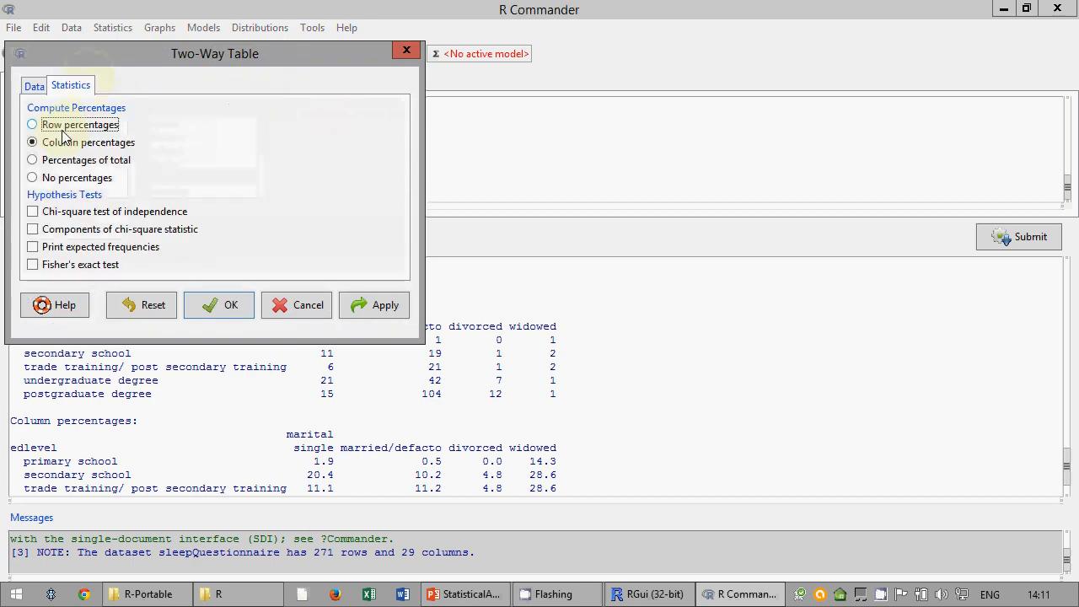
left_click(52, 125)
left_click(217, 305)
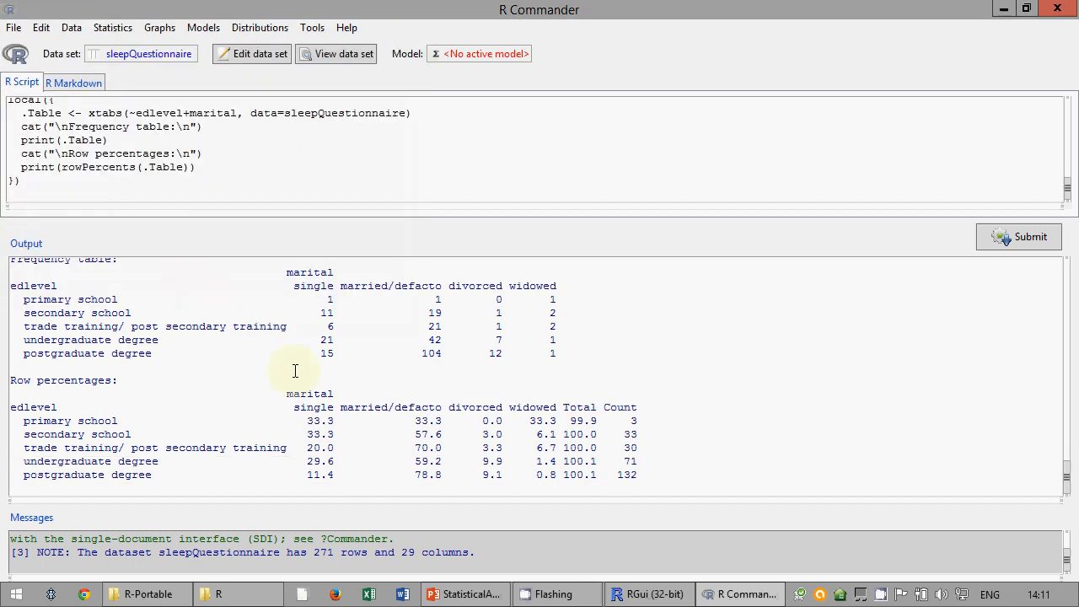
left_click_drag(16, 434, 10, 448)
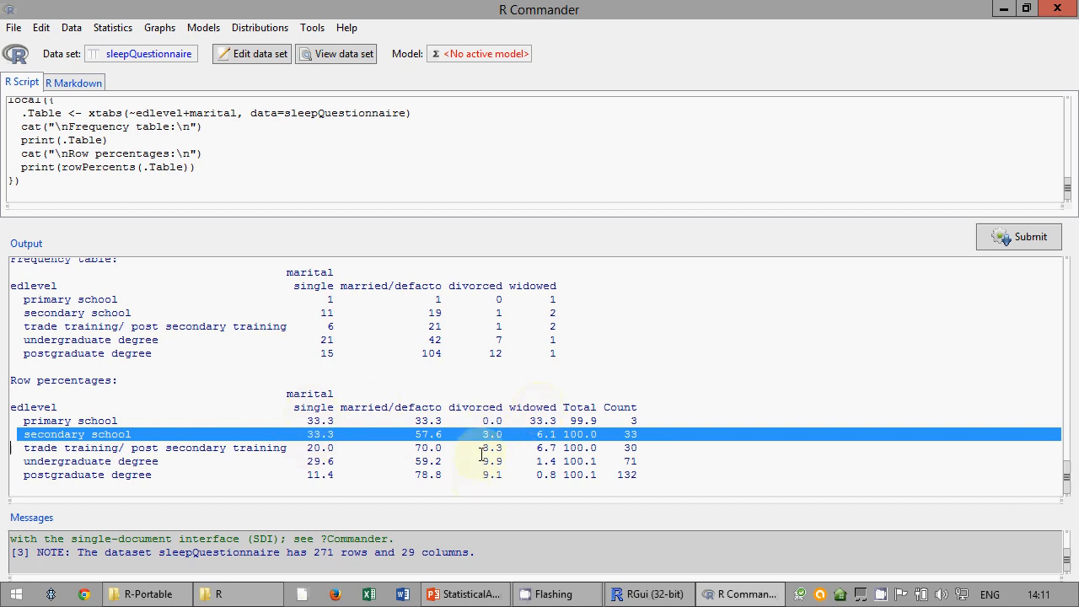
left_click(541, 434)
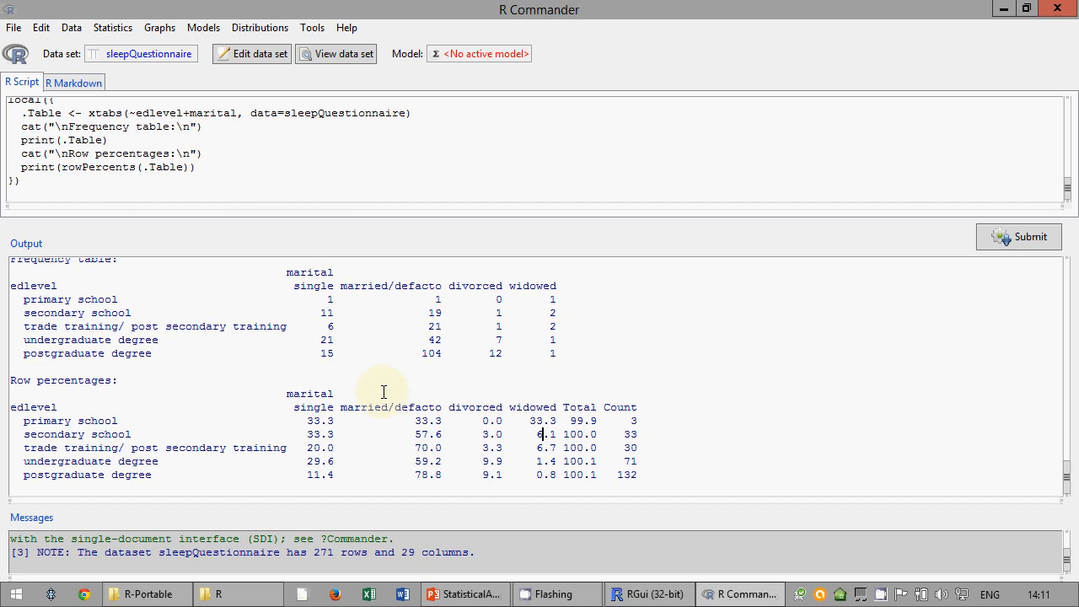
- Review the percentage and hypothesis test options for two-way tables without generating a new table
left_click(100, 30)
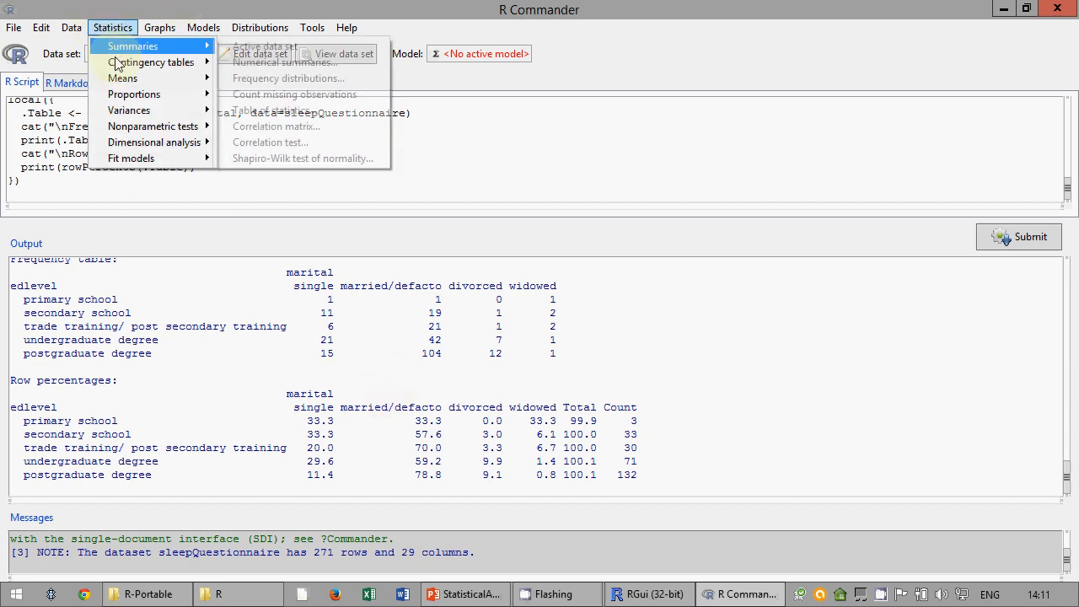
mouse_move(144, 59)
left_click(223, 63)
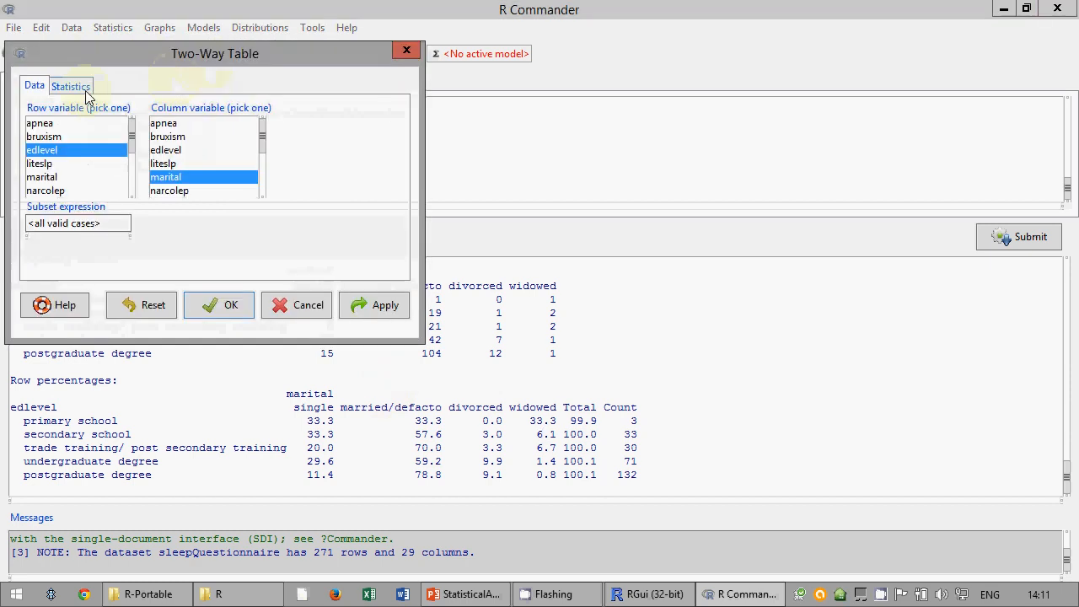
left_click(71, 85)
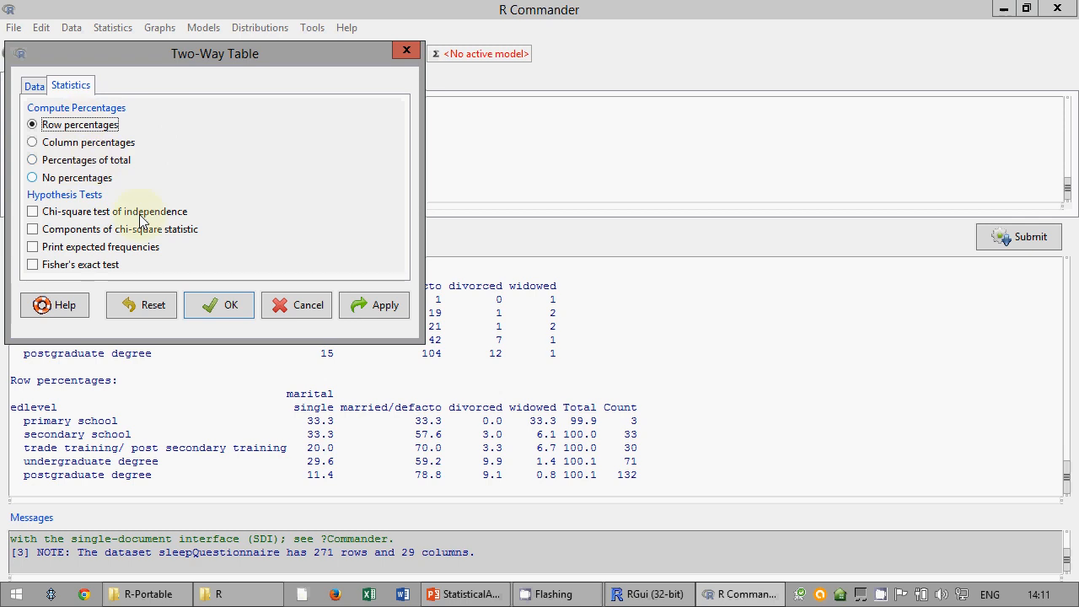
left_click(280, 305)
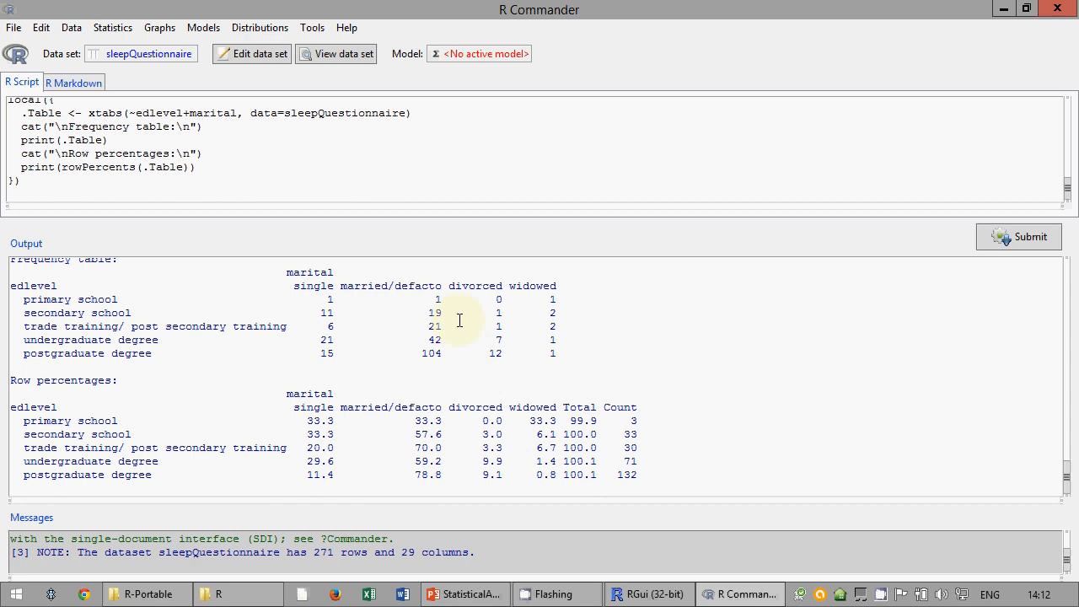
- Switch to the StatisticalAnalysisWithR presentation in PowerPoint and run the slide show to the "Graphs for nominal vs nominal" slide
left_click(495, 597)
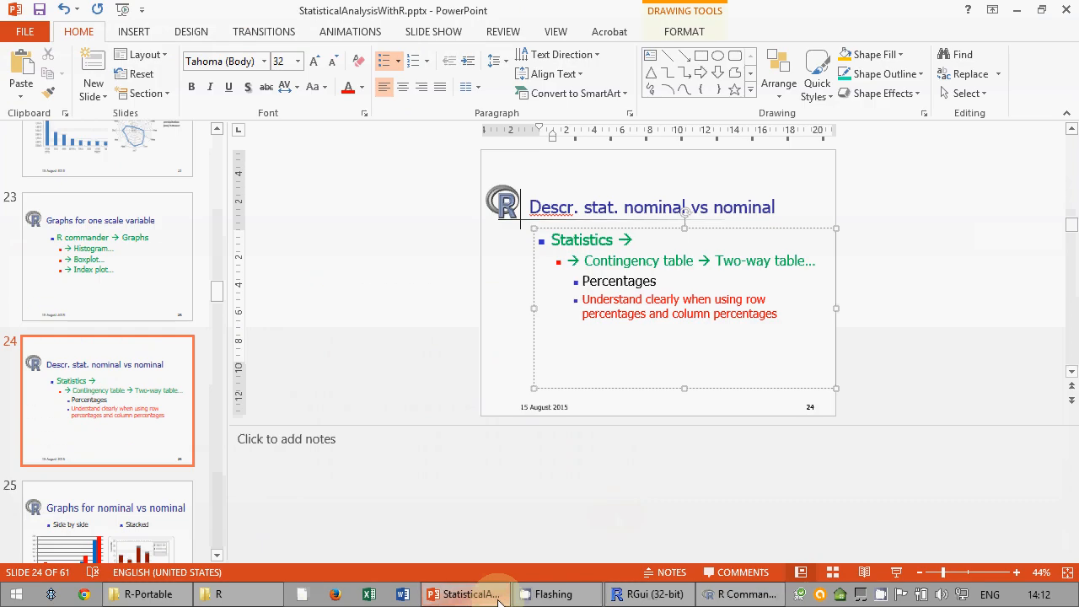
left_click(895, 573)
left_click(893, 576)
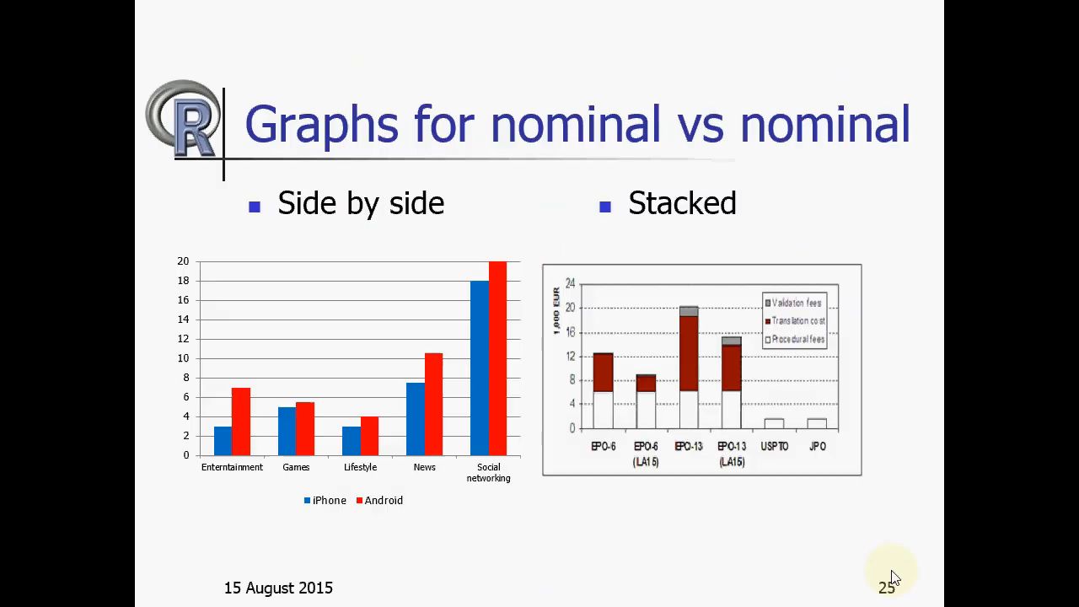
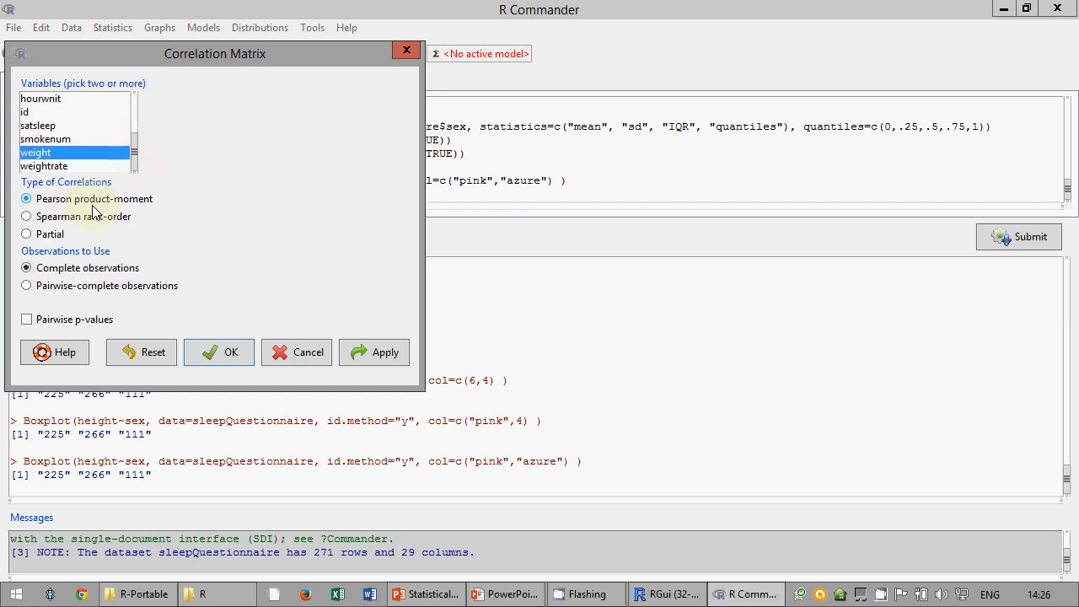
- Generate the Pearson product-moment correlation matrix for height and weight using complete observations, and examine the height-weight coefficient
left_click(192, 357)
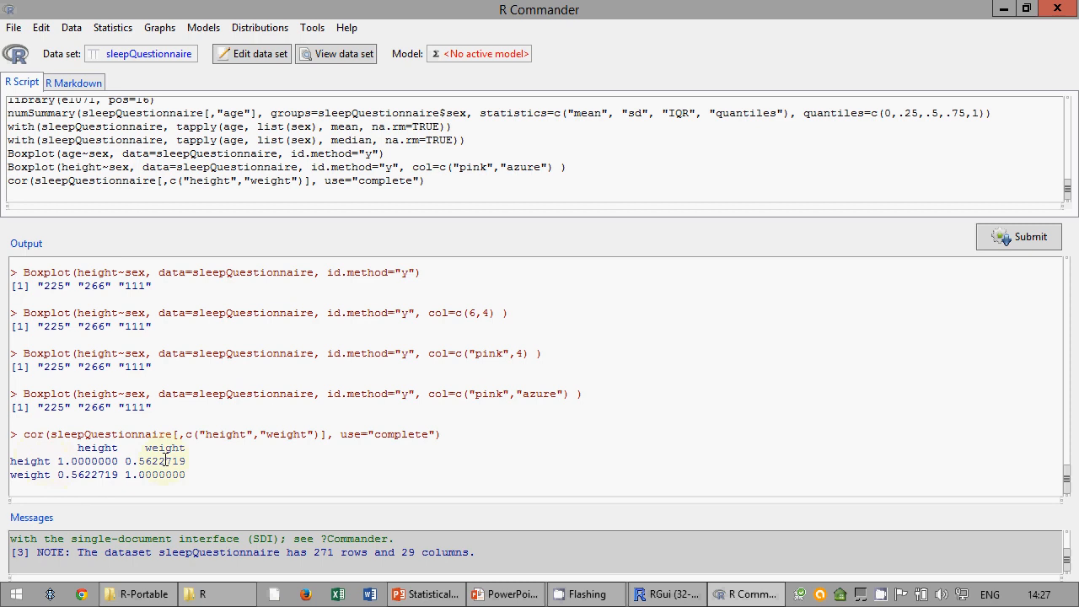
left_click_drag(125, 461, 155, 461)
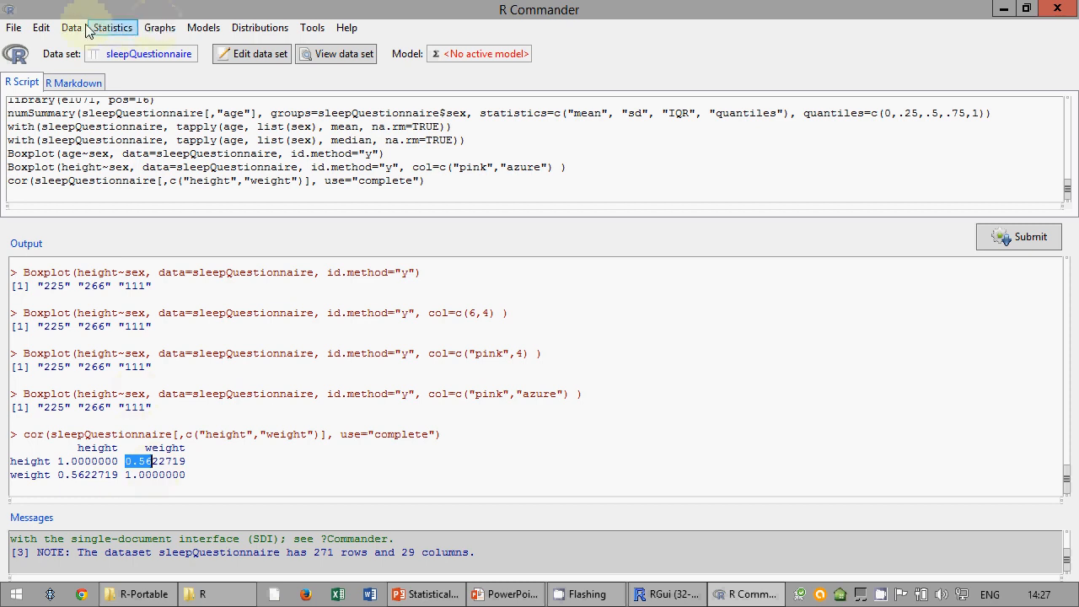
- Generate the correlation matrix for height and weight with Spearman rank-order correlations
left_click(112, 28)
mouse_move(144, 62)
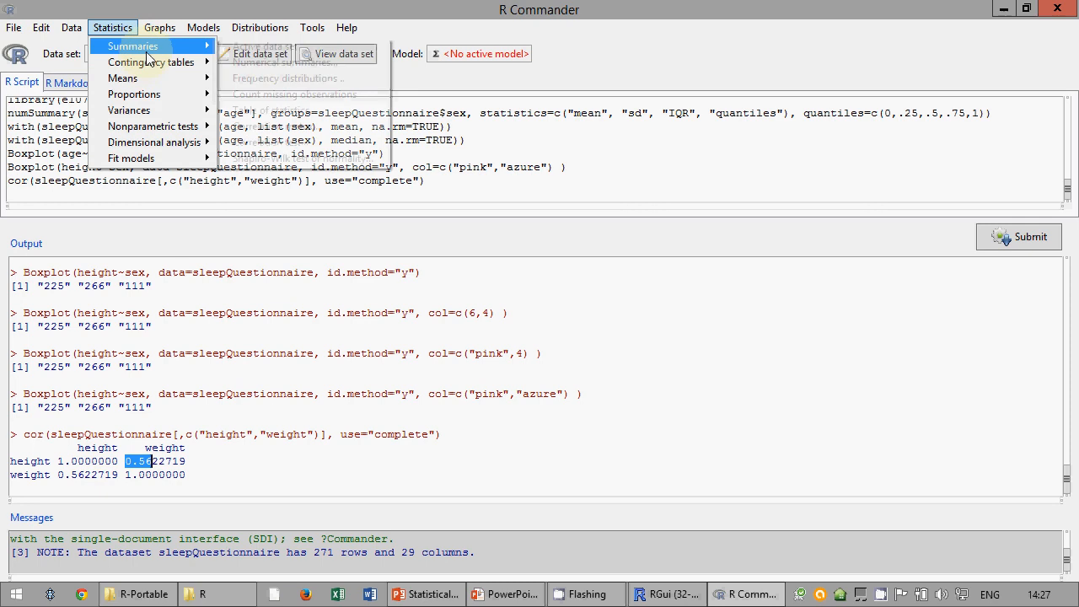
left_click(264, 133)
left_click(80, 165)
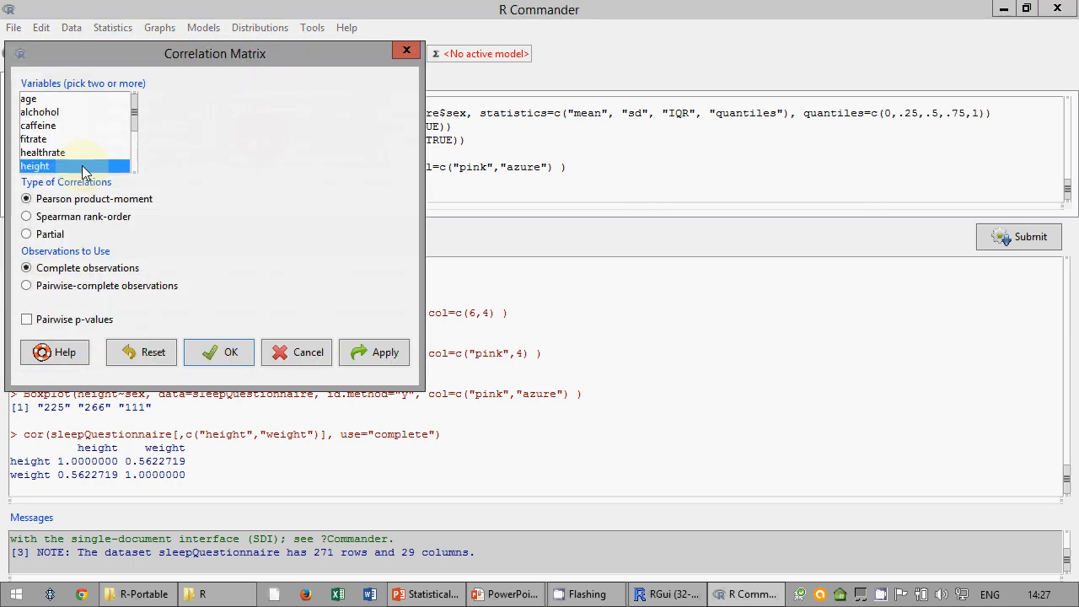
left_click(75, 217)
left_click(221, 351)
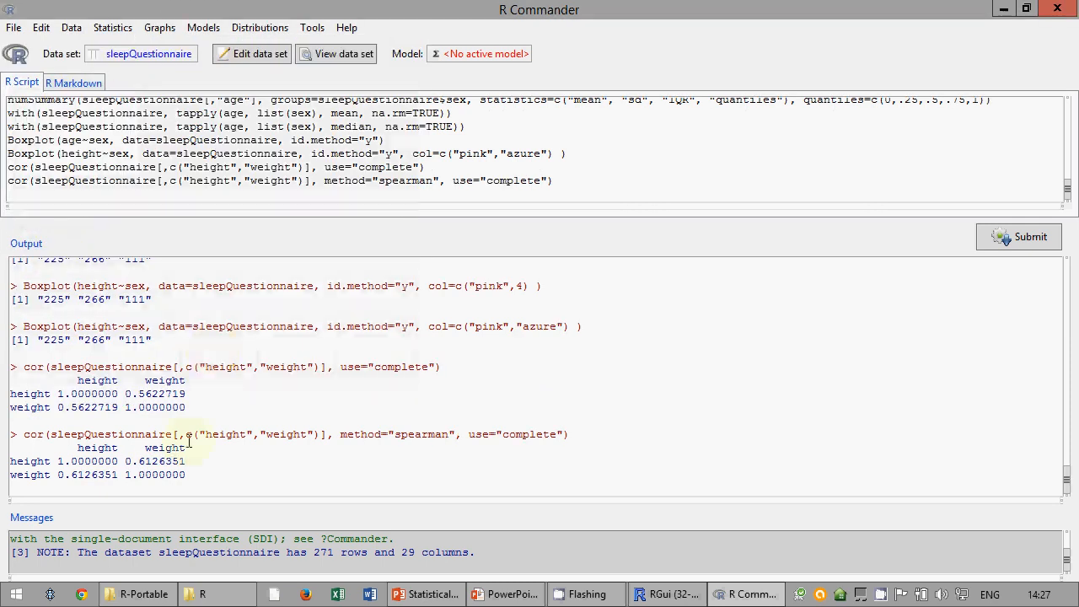
- Compare the Spearman height-weight coefficient with the Pearson coefficient in the output
left_click_drag(151, 461, 131, 461)
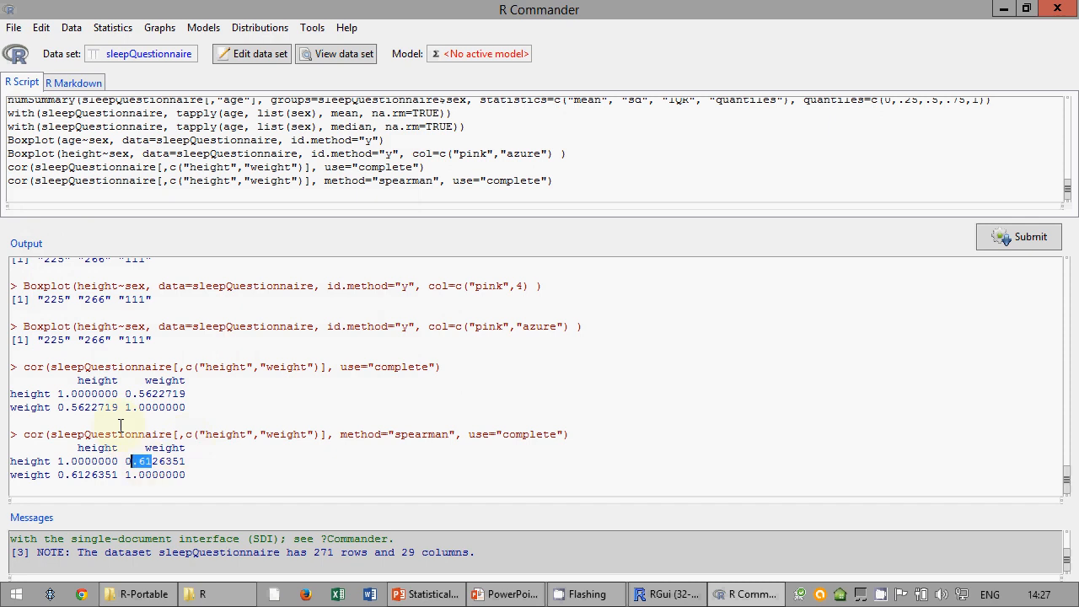
left_click_drag(131, 393, 152, 394)
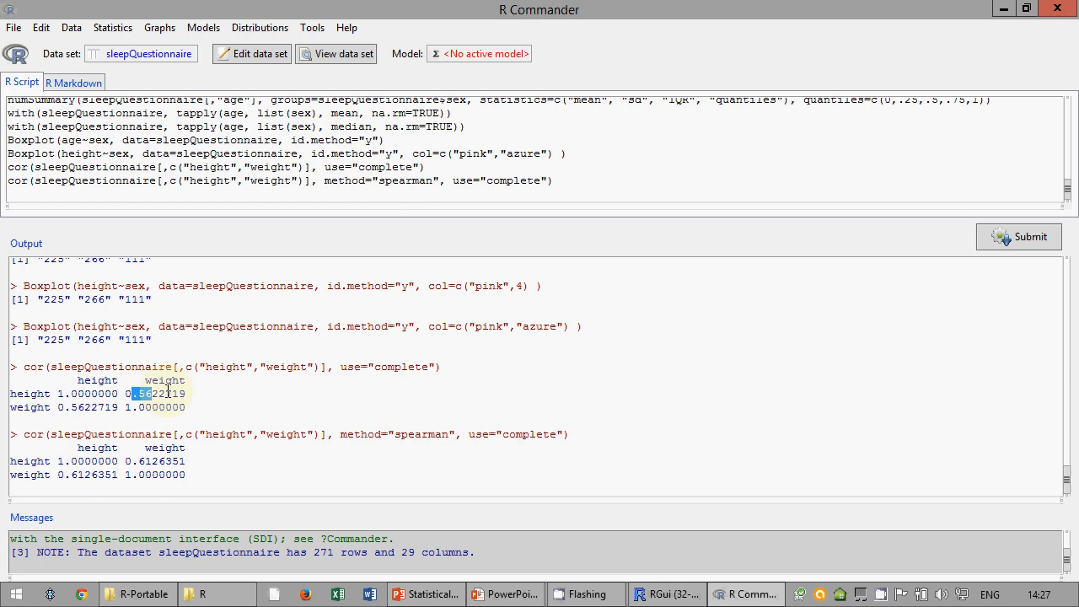
left_click(153, 461)
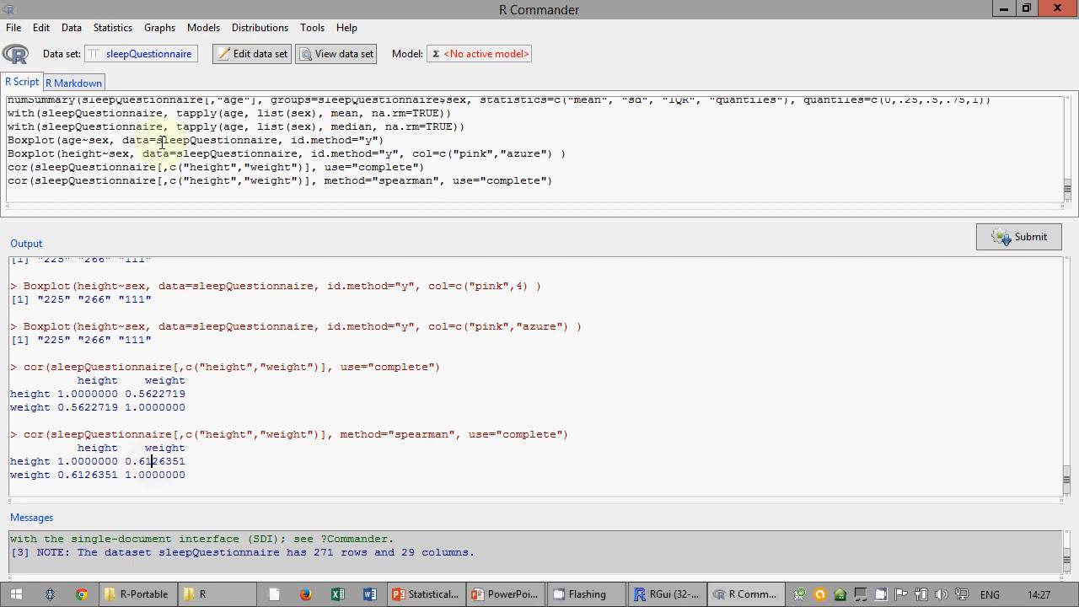
- Generate the Pearson product-moment correlation matrix for age and height using complete observations
left_click(119, 32)
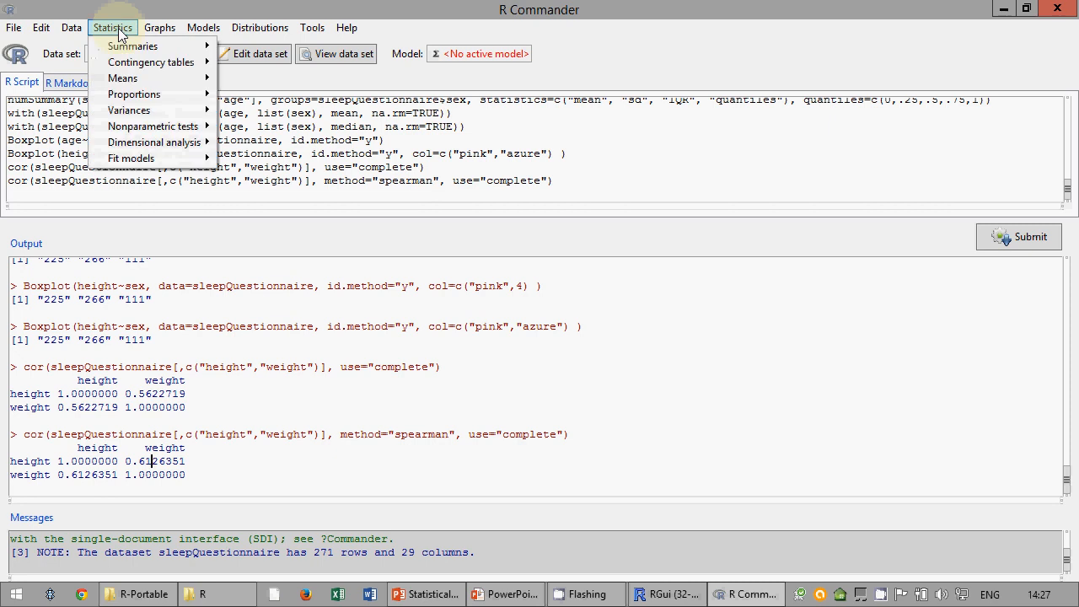
mouse_move(137, 50)
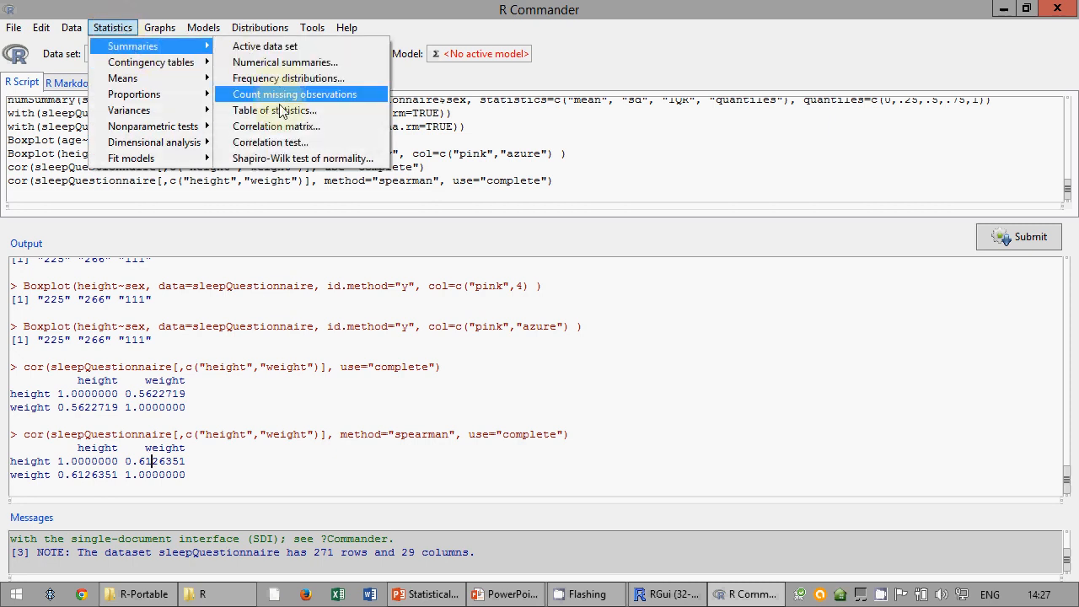
left_click(278, 126)
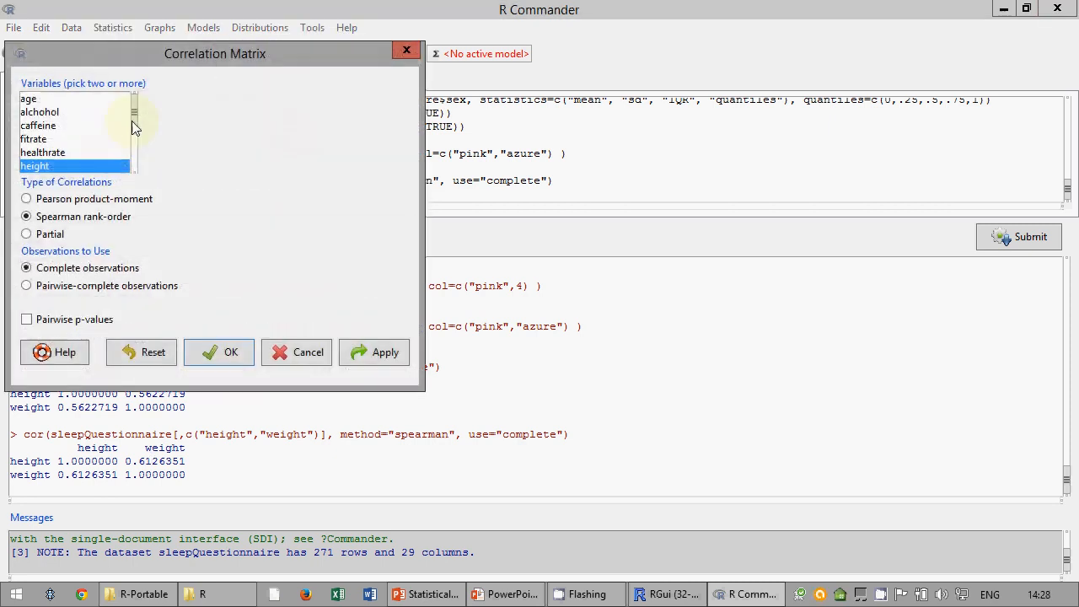
left_click_drag(133, 126, 132, 102)
left_click(49, 154, "ctrl")
left_click(34, 98, "ctrl")
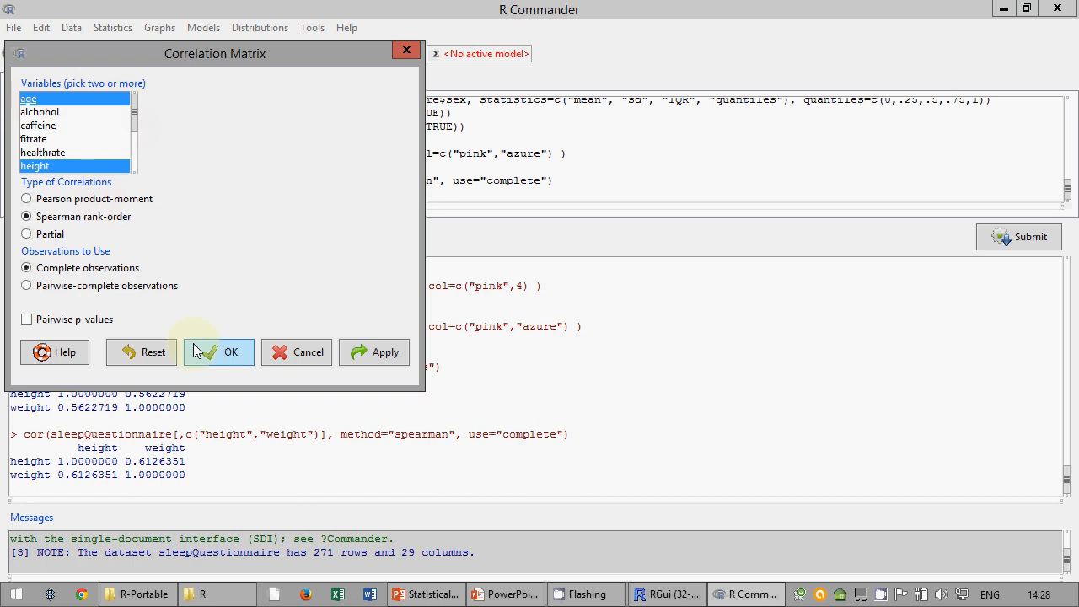
left_click(62, 204)
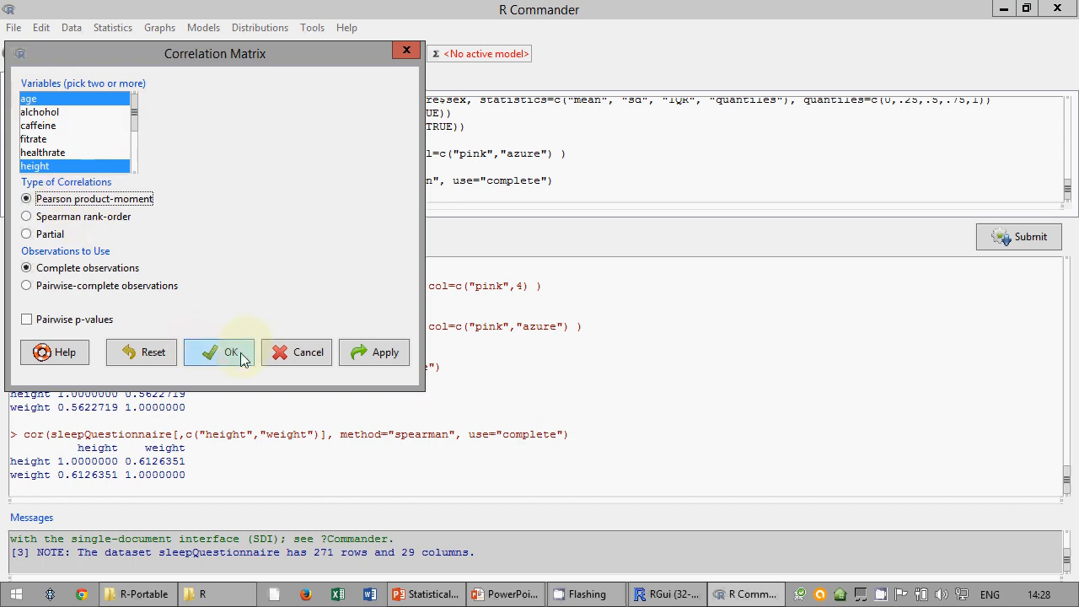
left_click(244, 353)
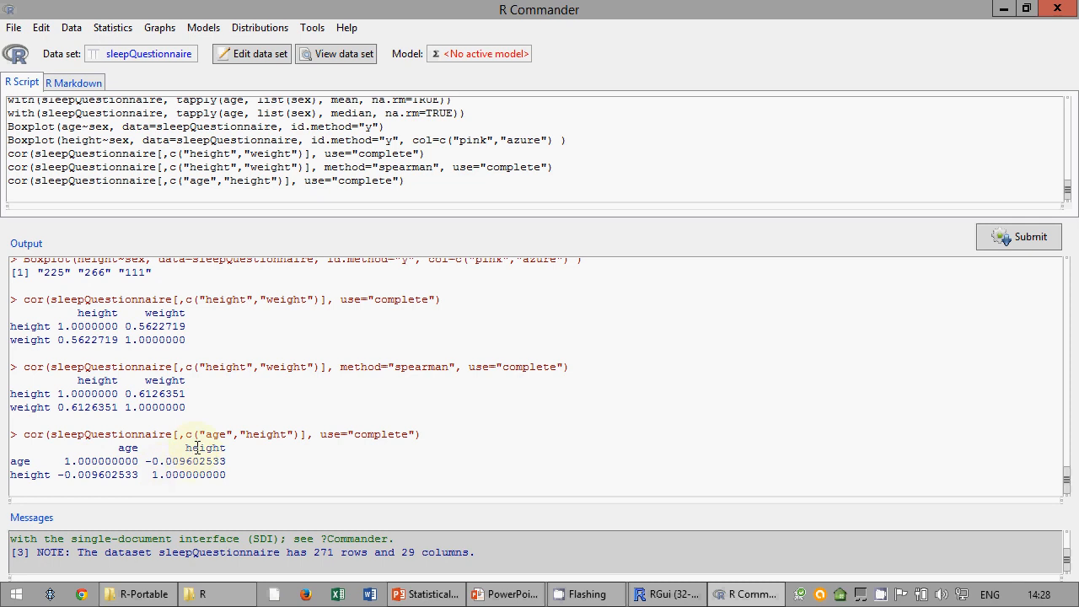
- Generate the correlation matrix for age and height with Spearman rank-order correlations
left_click(116, 30)
mouse_move(135, 68)
mouse_move(143, 46)
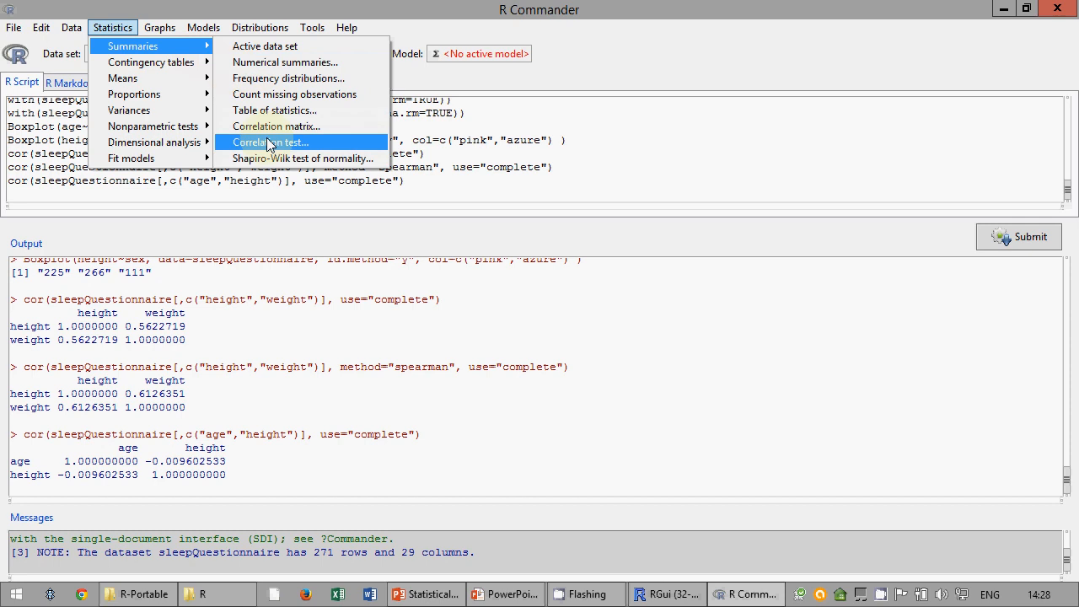
left_click(272, 128)
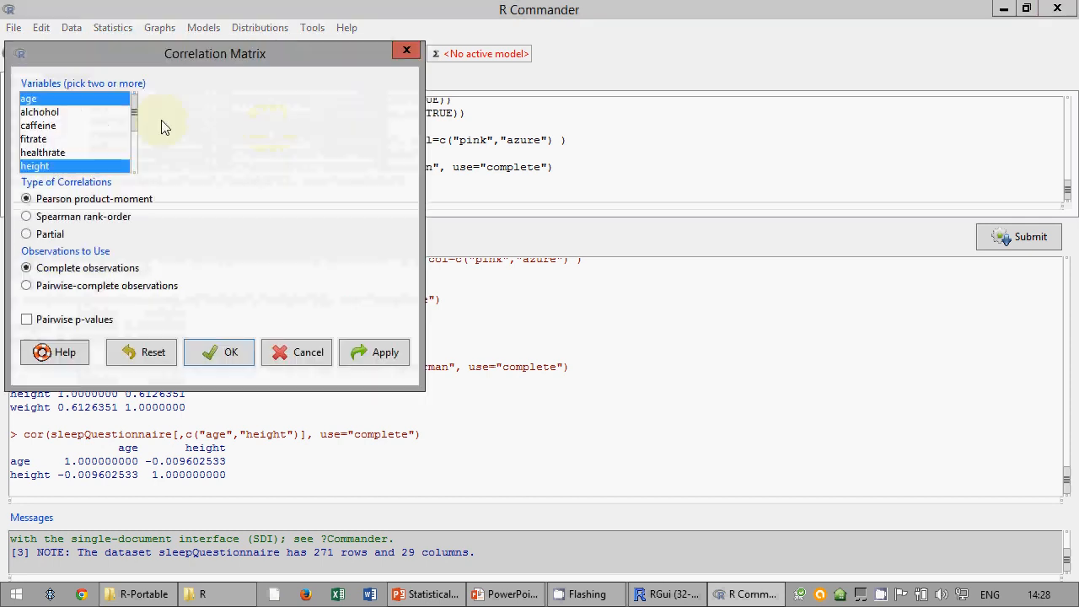
left_click(84, 215)
left_click(217, 352)
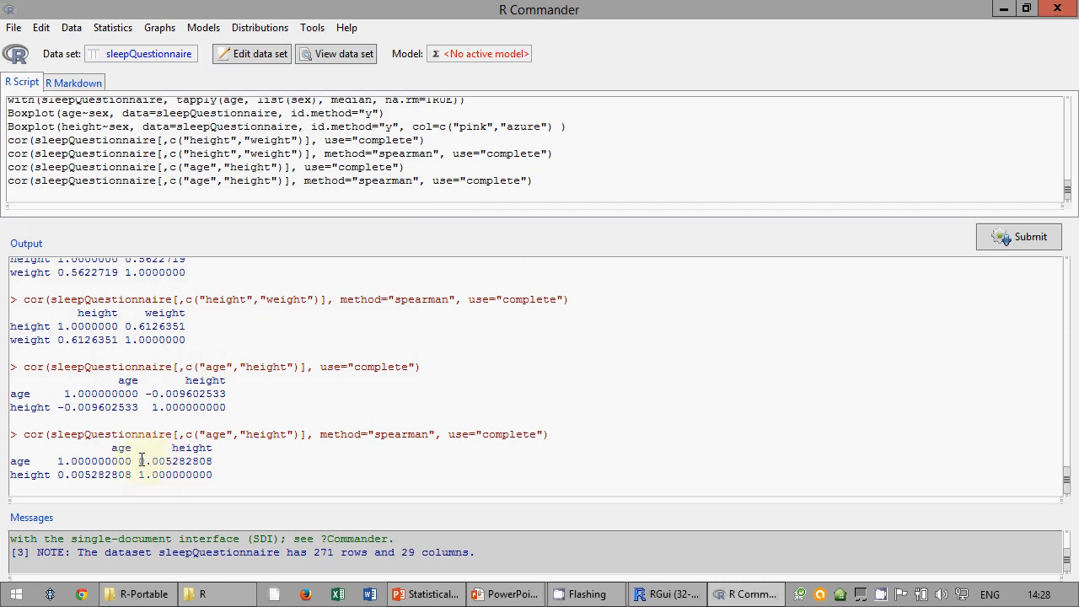
- Compare the Spearman age-height coefficient with the Pearson age-height coefficient in the output
left_click_drag(139, 461, 175, 462)
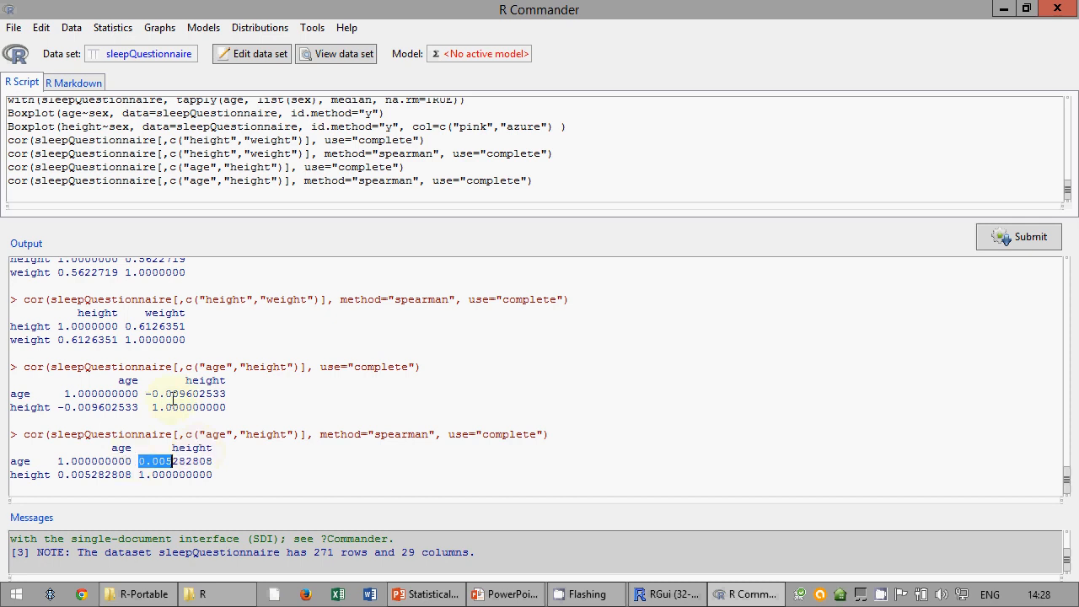
left_click_drag(185, 393, 148, 400)
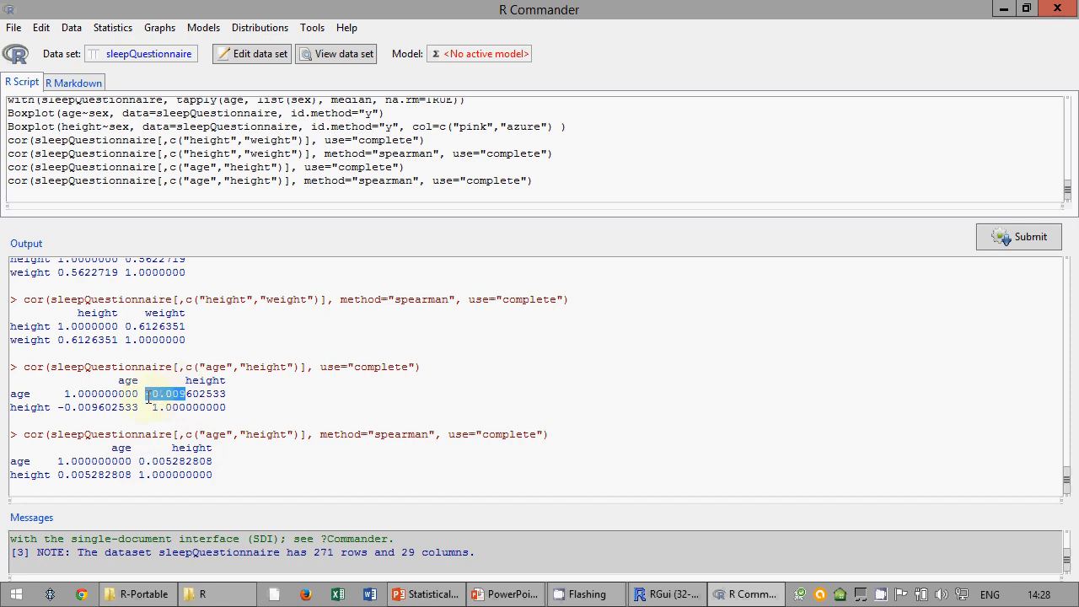
left_click(210, 487)
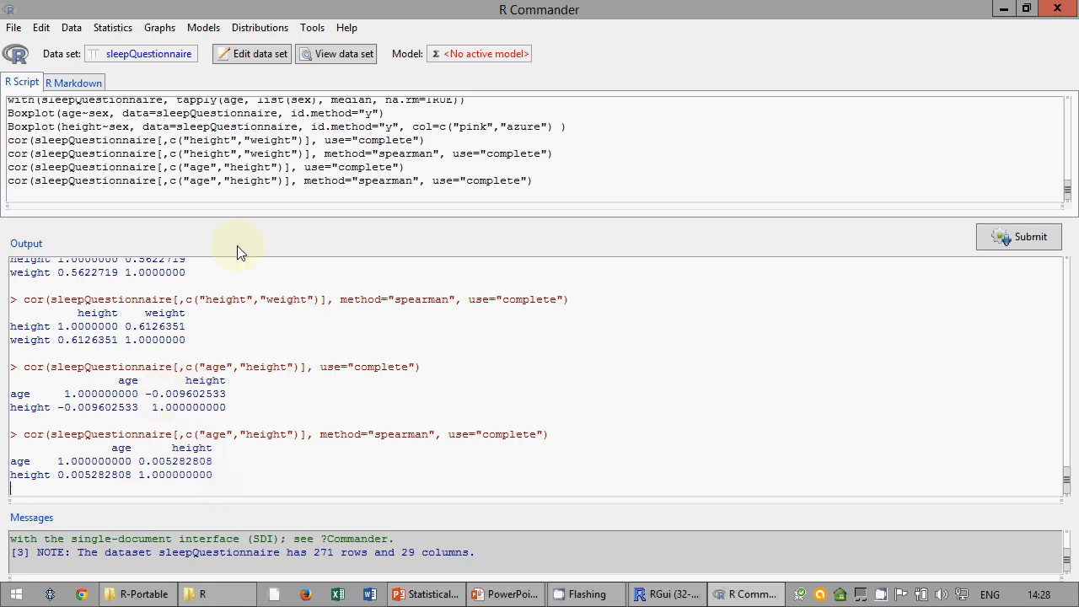
- Switch to the PowerPoint slide show, view the "Scale versus scale" scatterplot slide, and exit the show
left_click(112, 27)
mouse_move(159, 27)
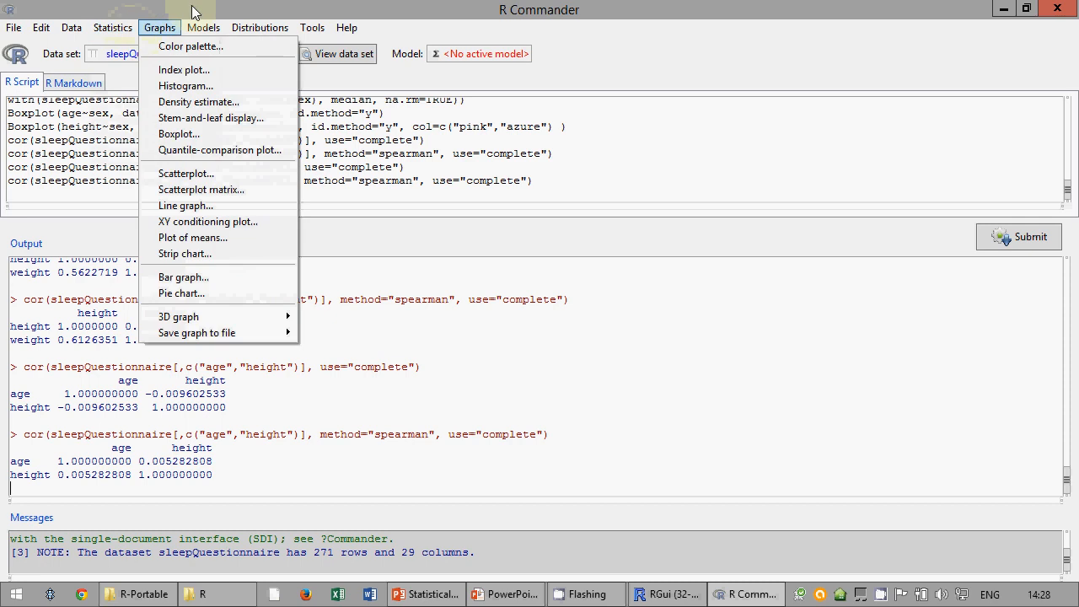
left_click(434, 463)
left_click(512, 594)
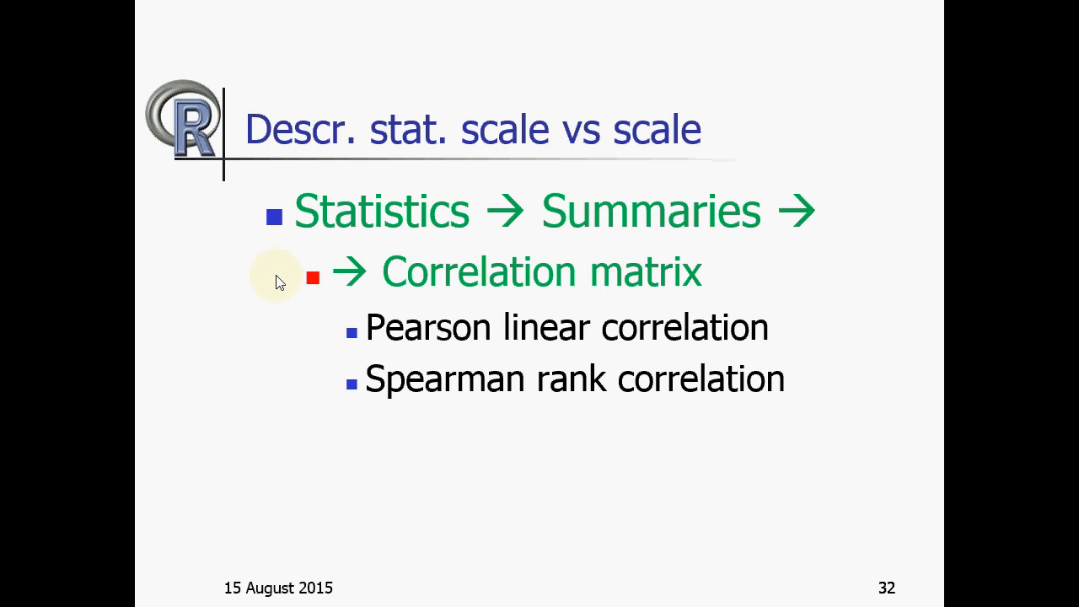
key("Right")
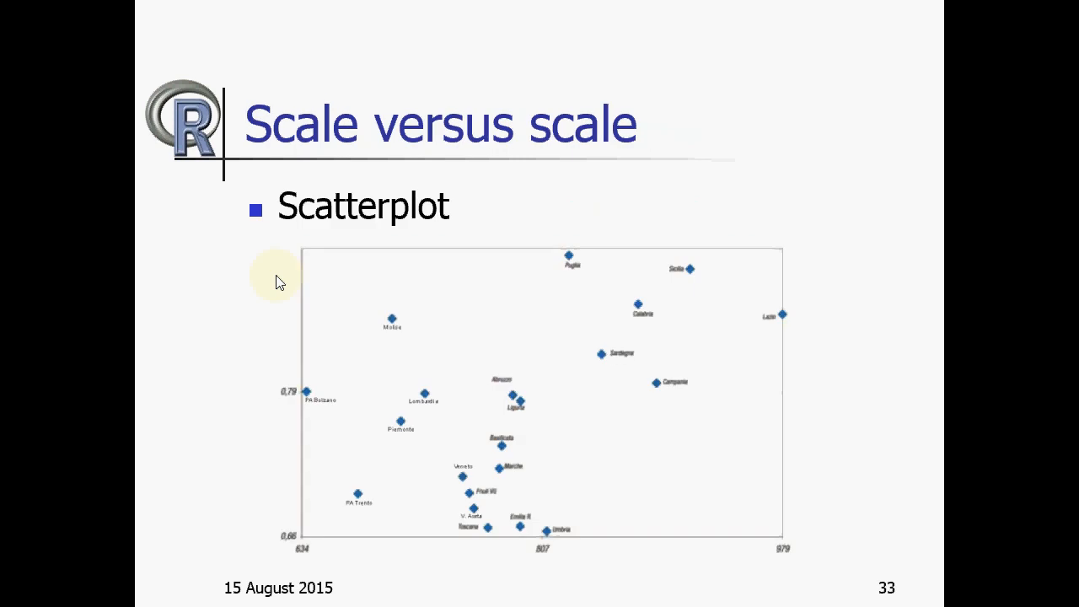
key("Right")
key("Left")
key("Escape")
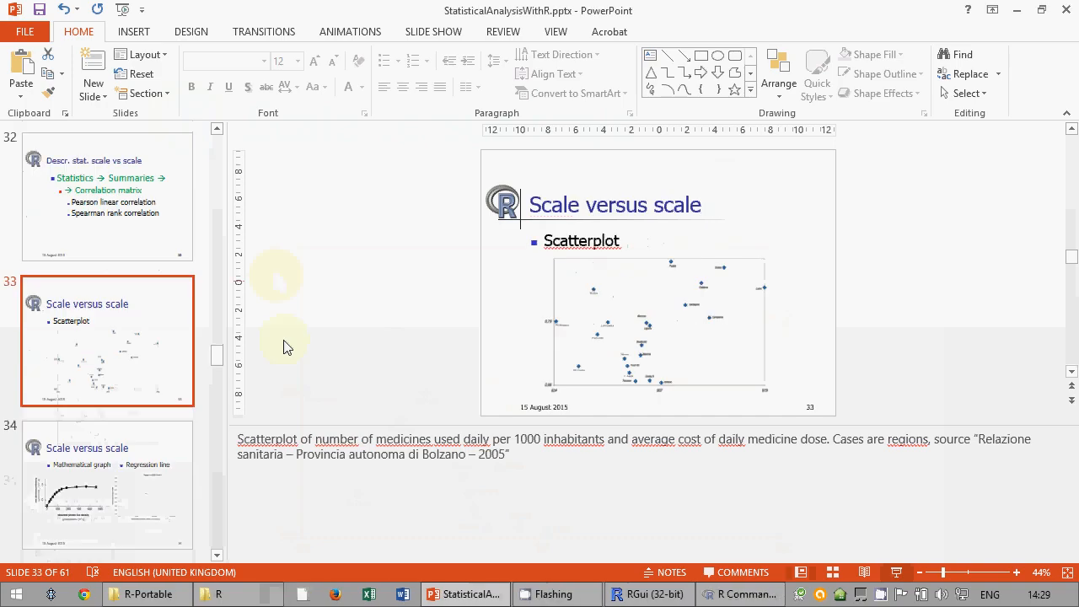
- Restart the PowerPoint slide show, advance to the "Graphs for two variables" slide, and exit the show
left_click(748, 590)
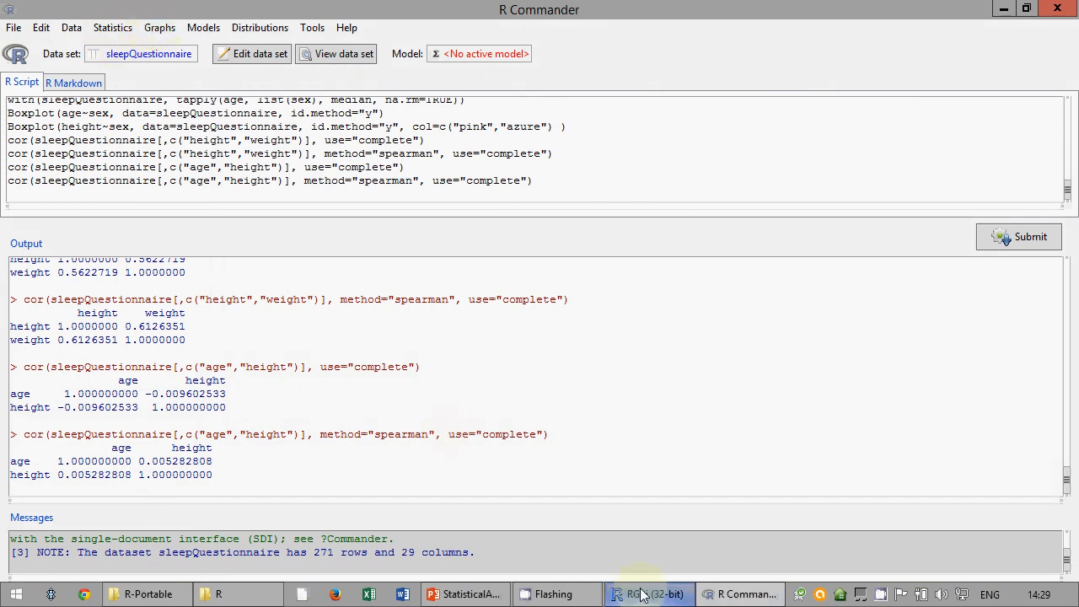
left_click(489, 597)
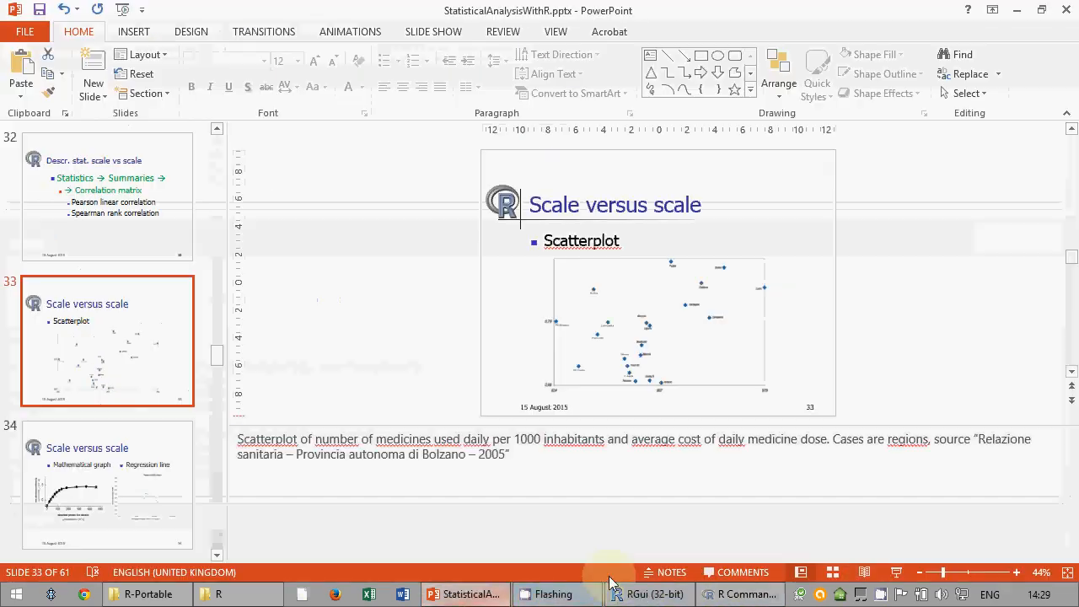
left_click(890, 582)
left_click(892, 551)
left_click(892, 551)
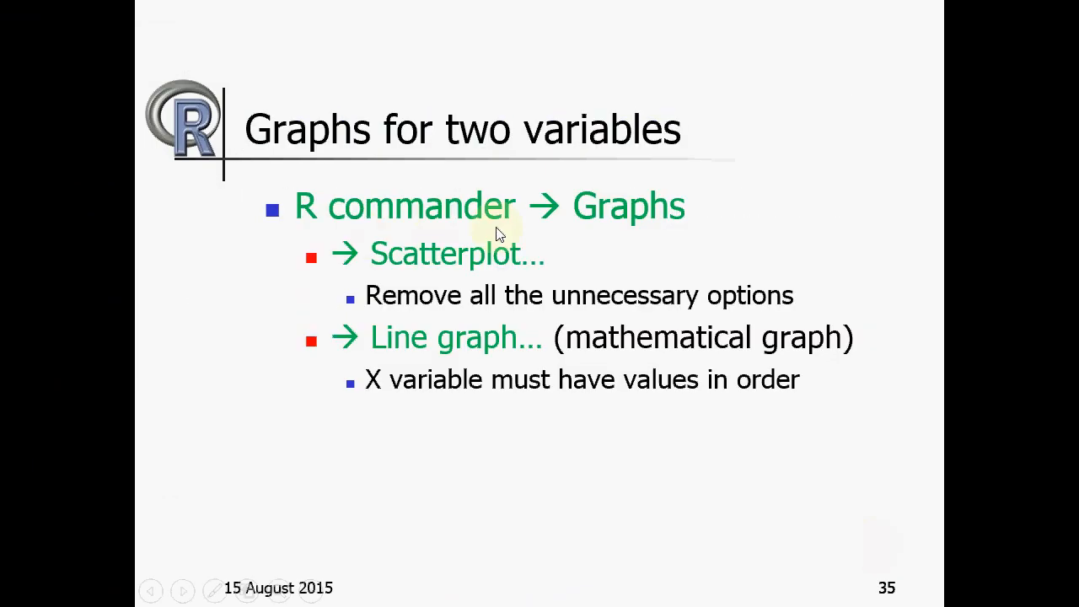
key("Escape")
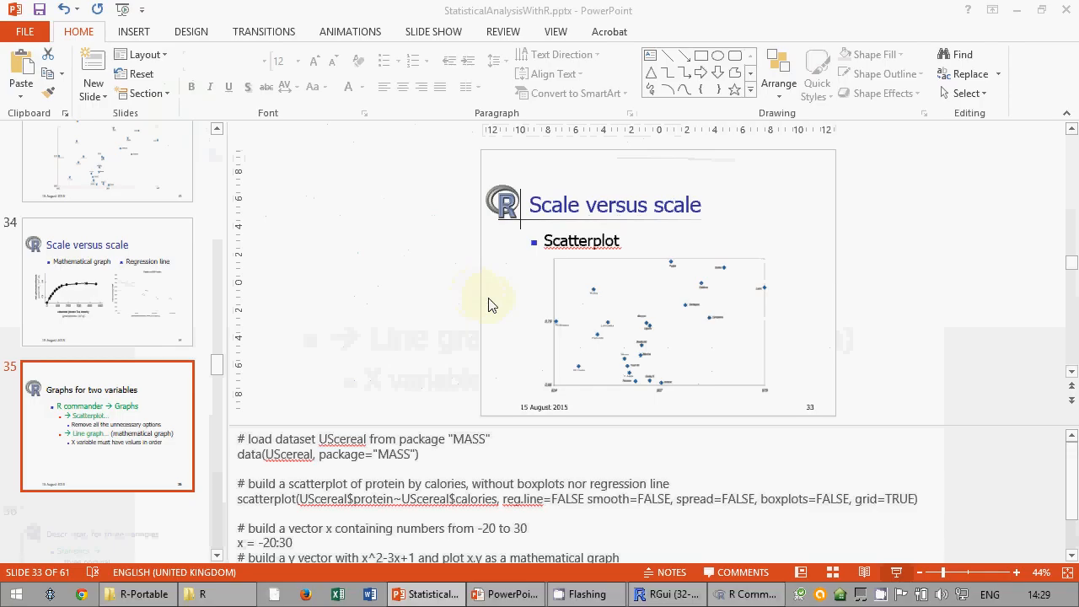
- Switch to R Commander and plot a scatterplot with height as x-variable and weight as y-variable, keeping the default options
left_click(746, 594)
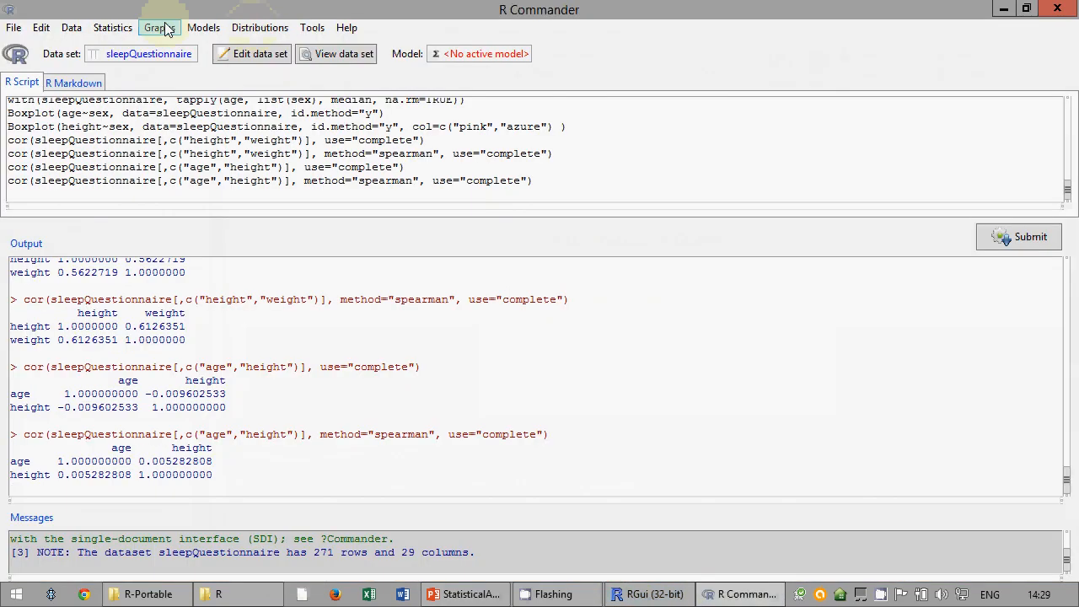
left_click(159, 28)
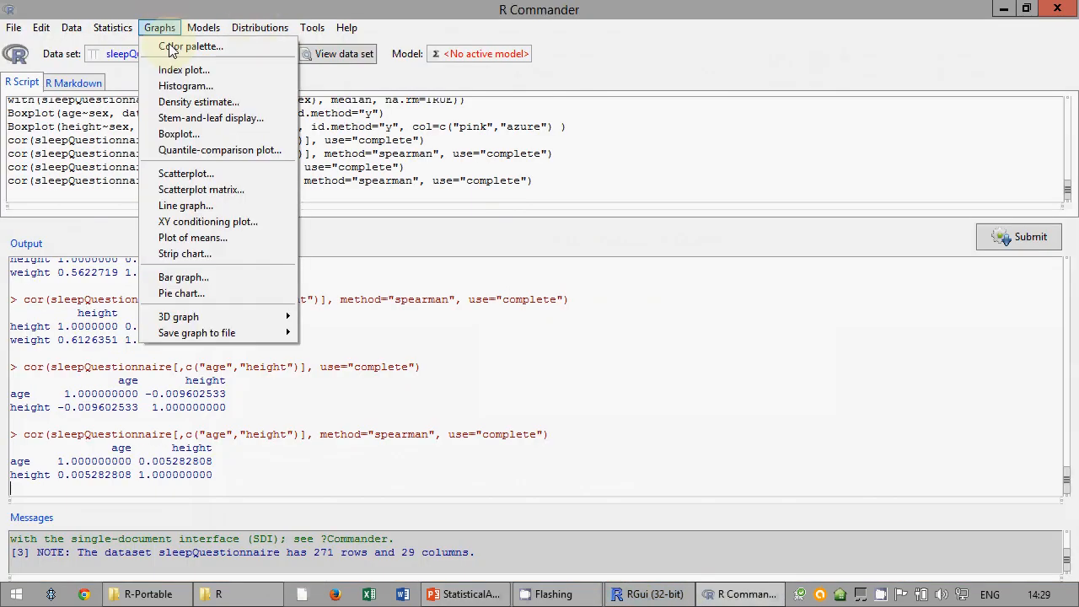
left_click(201, 175)
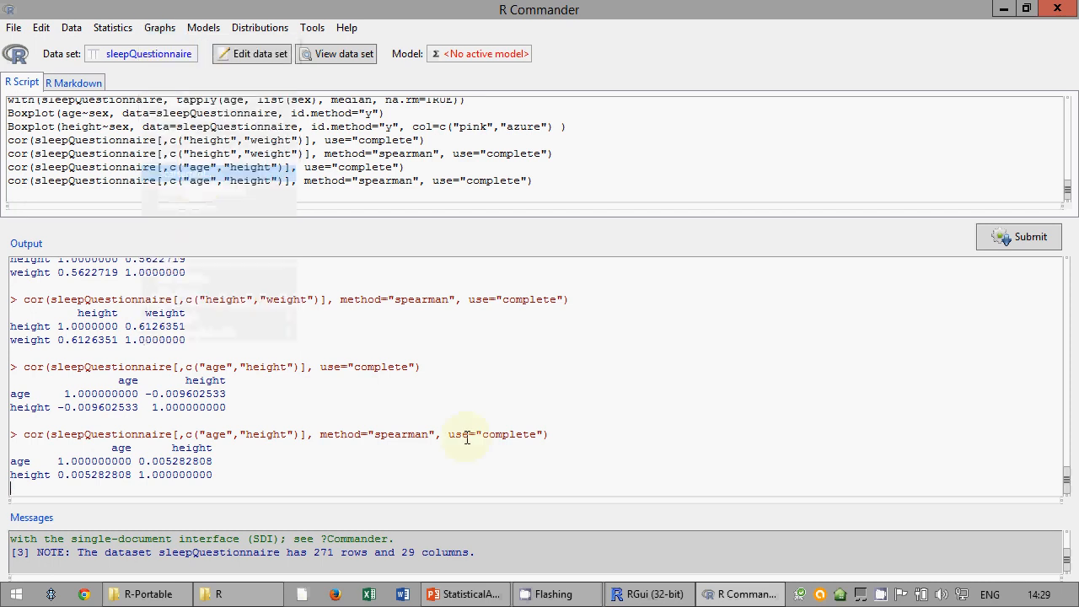
key("alt+Tab")
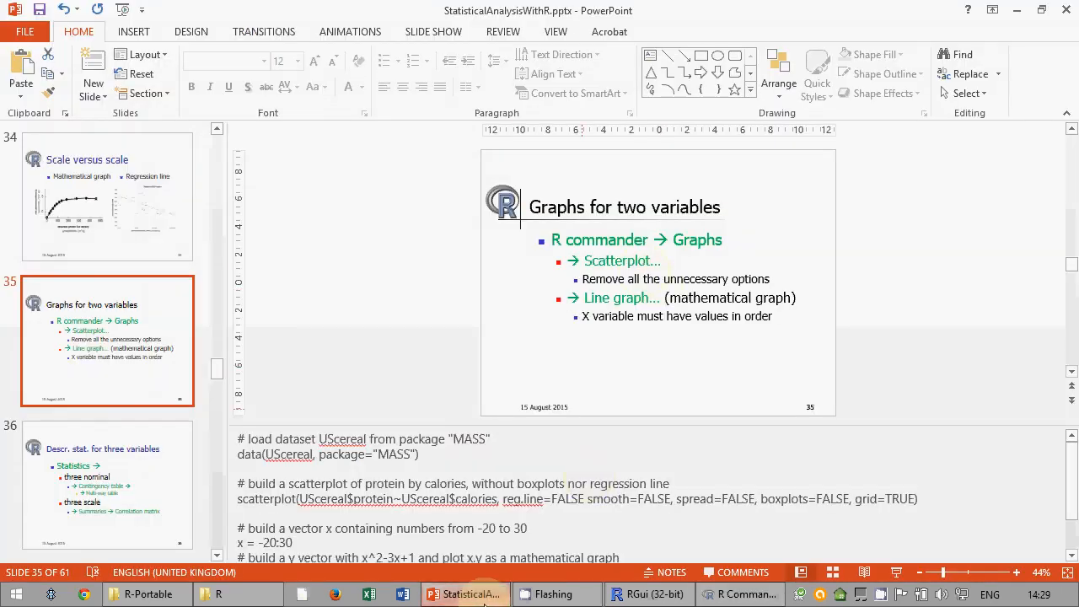
key("alt+Tab")
left_click_drag(182, 54, 261, 60)
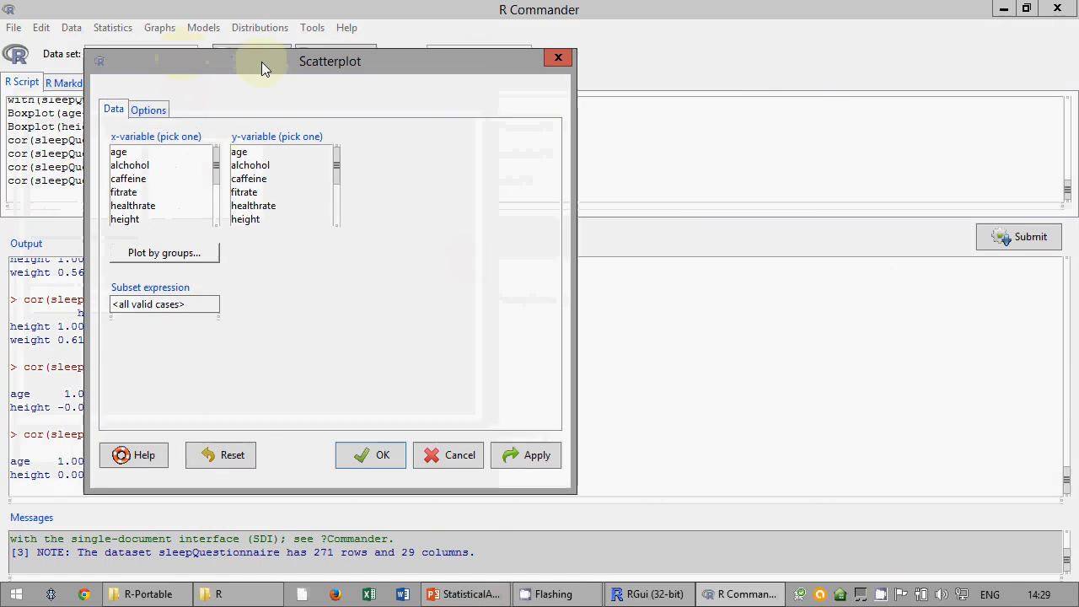
mouse_move(216, 175)
left_mouse_down()
mouse_move(217, 196)
mouse_move(217, 173)
left_mouse_up()
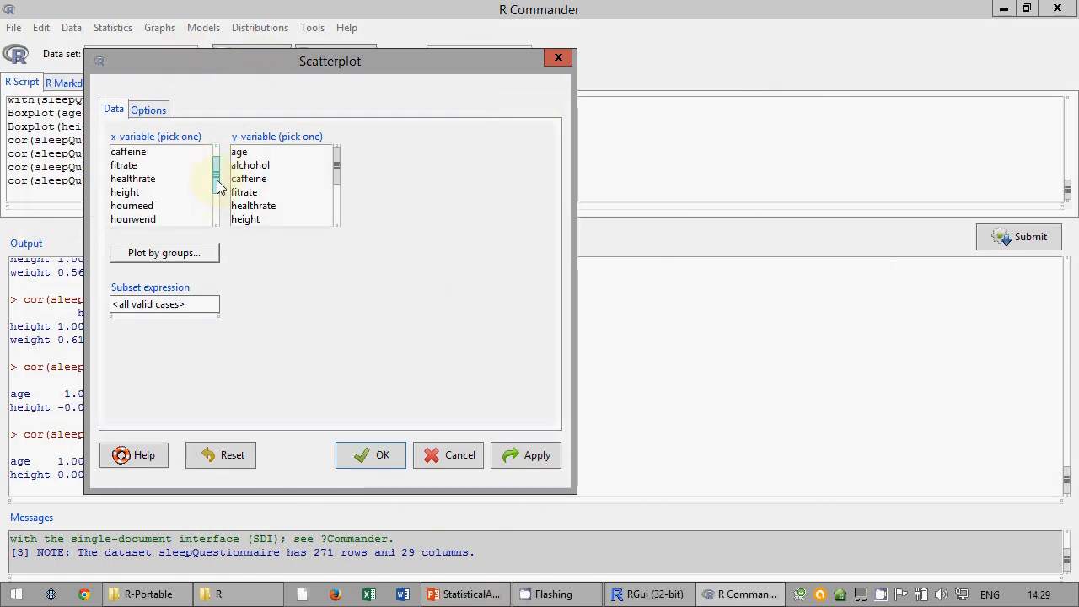
left_click(154, 195)
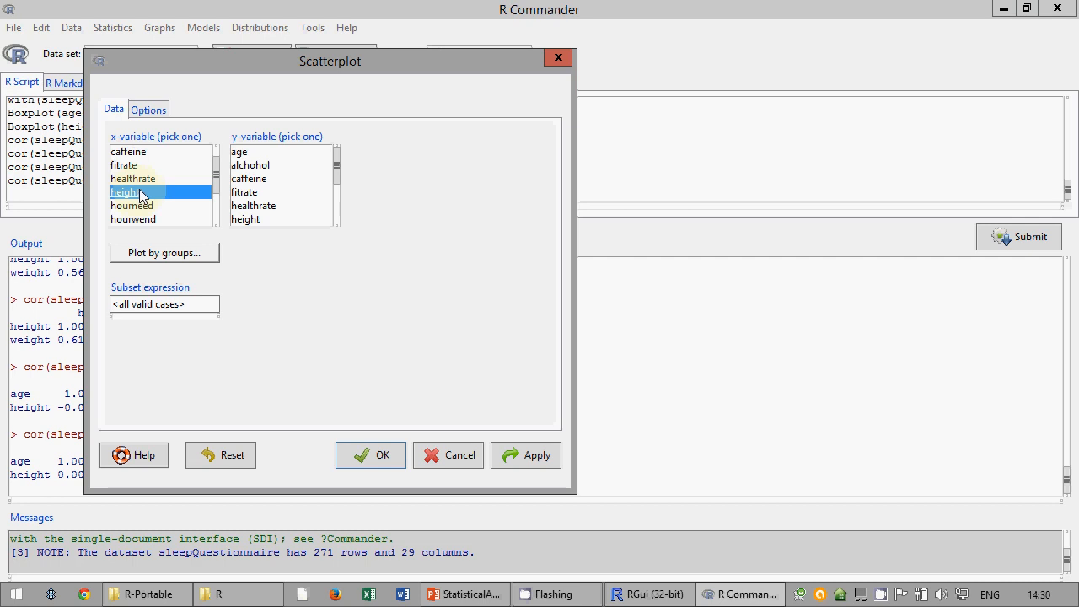
left_click_drag(338, 182, 339, 216)
left_click(254, 206)
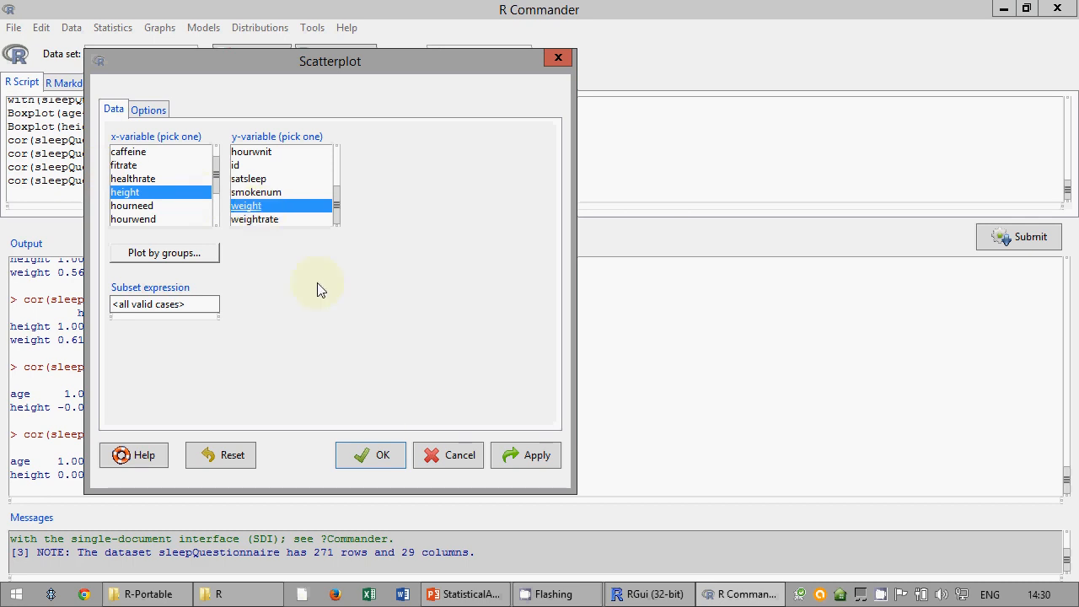
left_click(381, 458)
left_click_drag(830, 82, 566, 108)
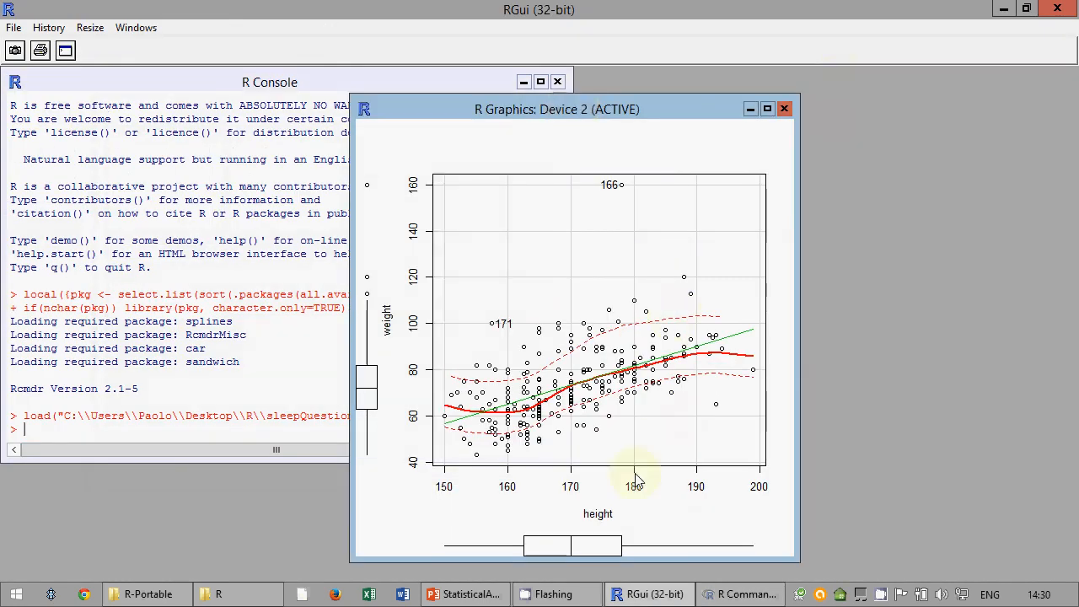
- Check the scatterplot advice on the PowerPoint slide, close the graph window in RGui, and return to R Commander
left_click(468, 594)
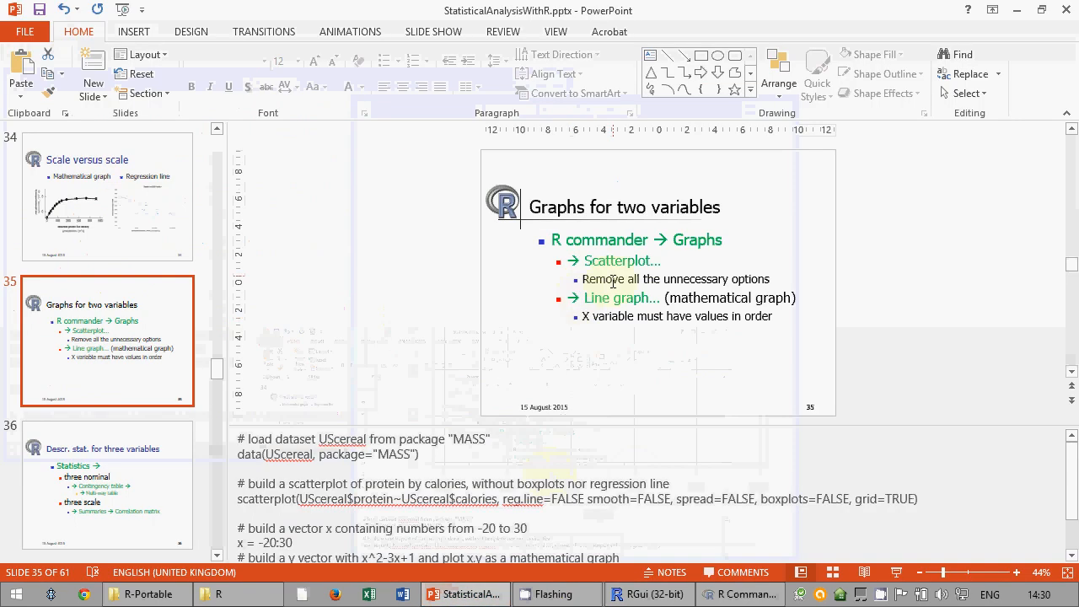
left_click(747, 595)
left_click(651, 595)
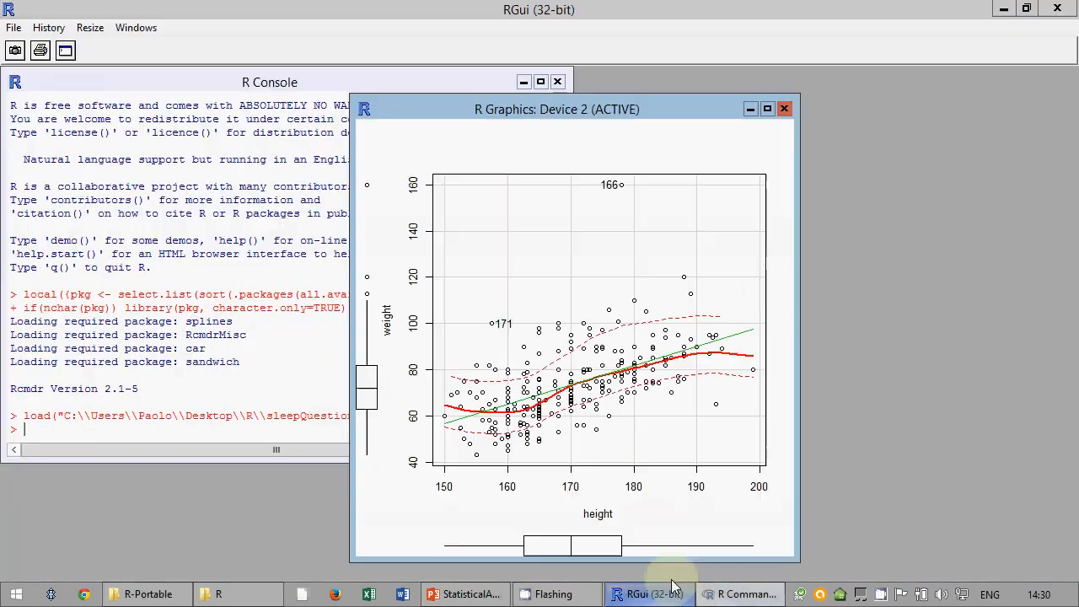
left_click(789, 106)
left_click(747, 594)
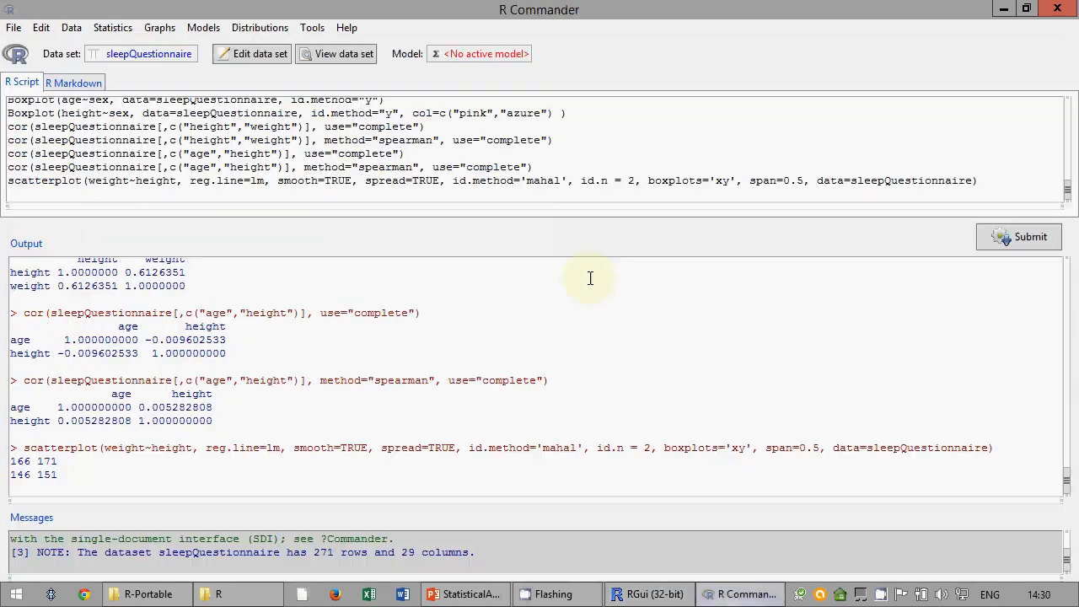
- Start a new scatterplot with height as x-variable and weight as y-variable
left_click(159, 28)
left_click(186, 173)
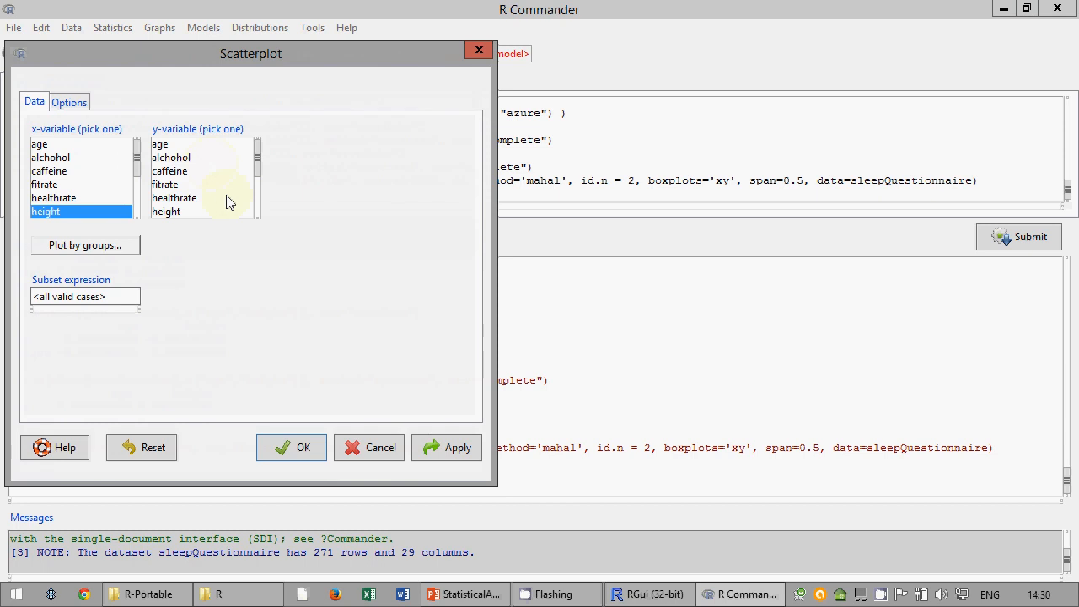
left_click_drag(259, 168, 260, 220)
left_click(236, 198)
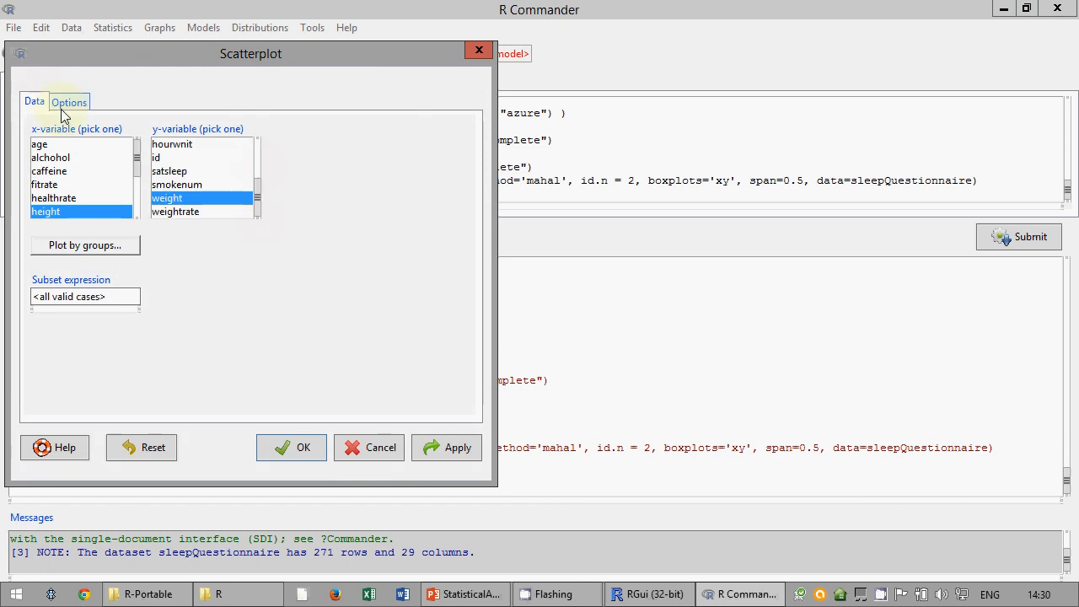
- Turn off the marginal boxplots, least-squares line, smooth line and spread options for the scatterplot
left_click(69, 102)
left_click(41, 220)
left_click(39, 237)
left_click(39, 255)
left_click(40, 274)
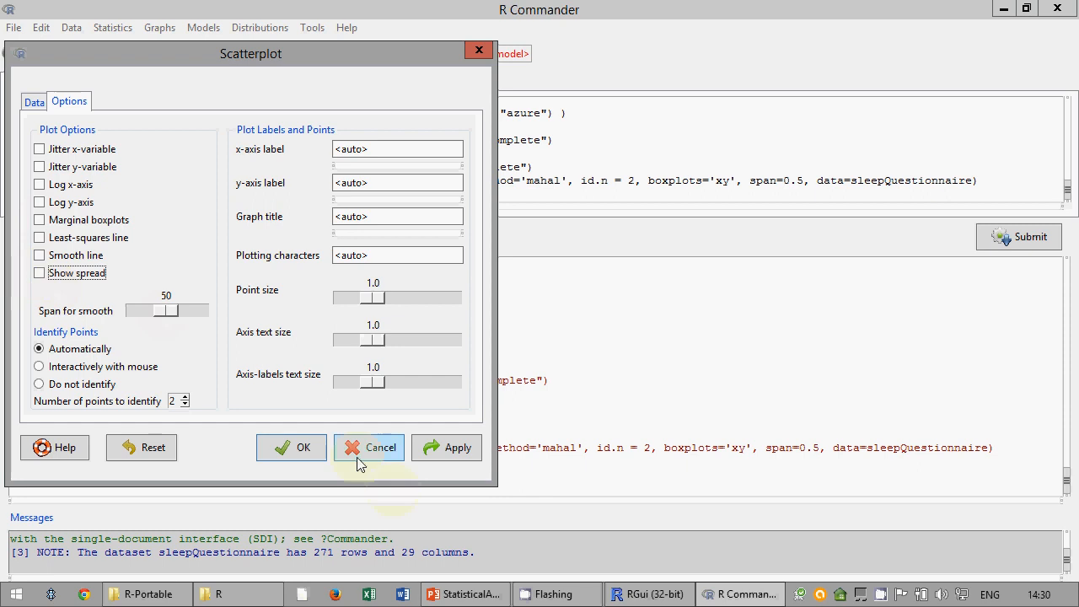
- Generate the plain height-weight scatterplot and maximize its graph window in RGui
left_click(314, 452)
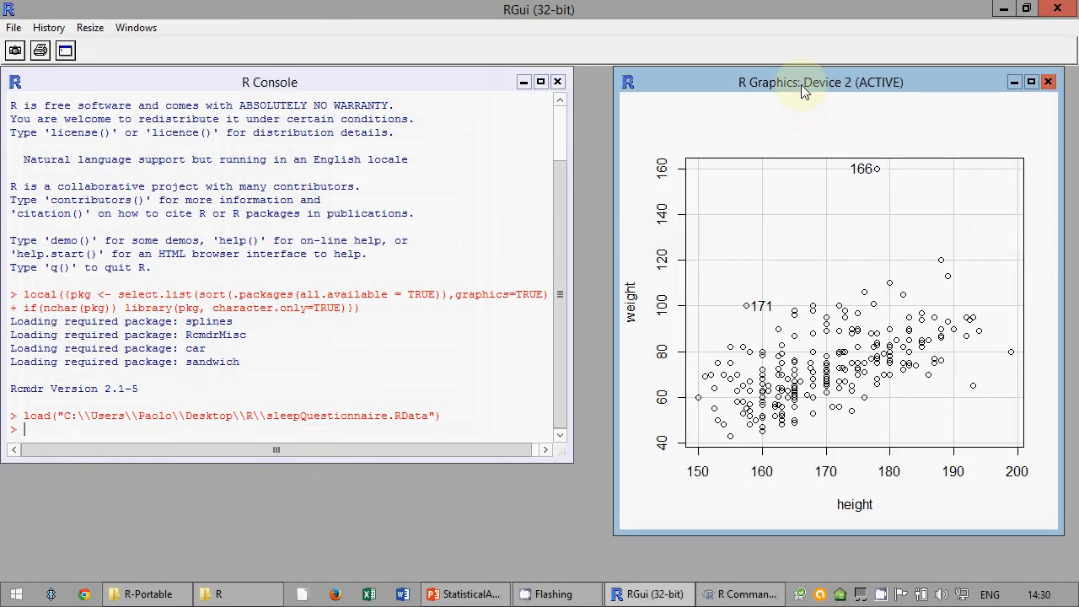
left_click_drag(793, 83, 387, 96)
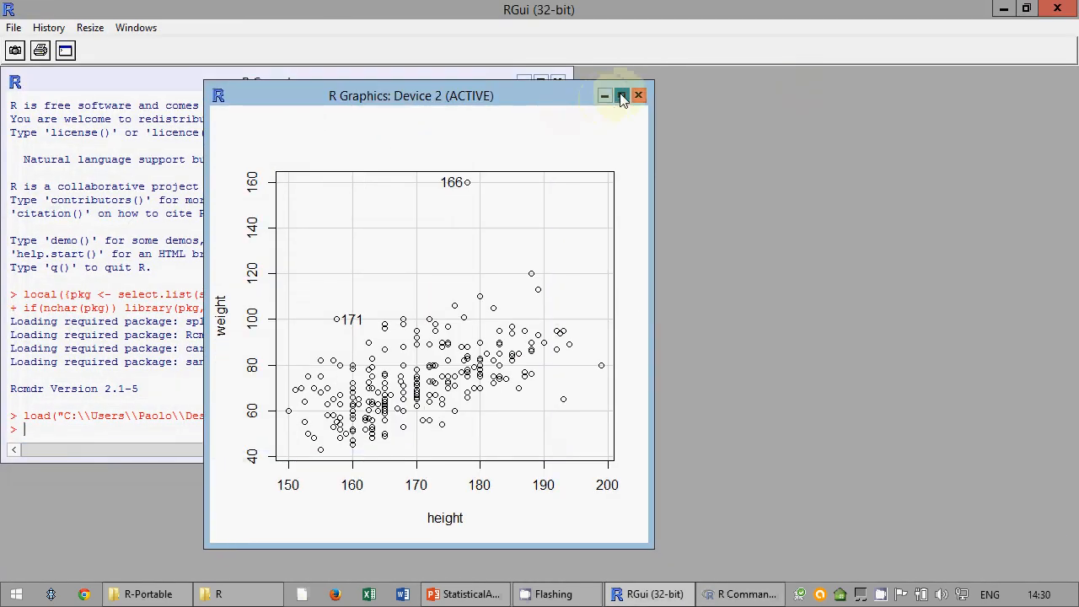
left_click(621, 96)
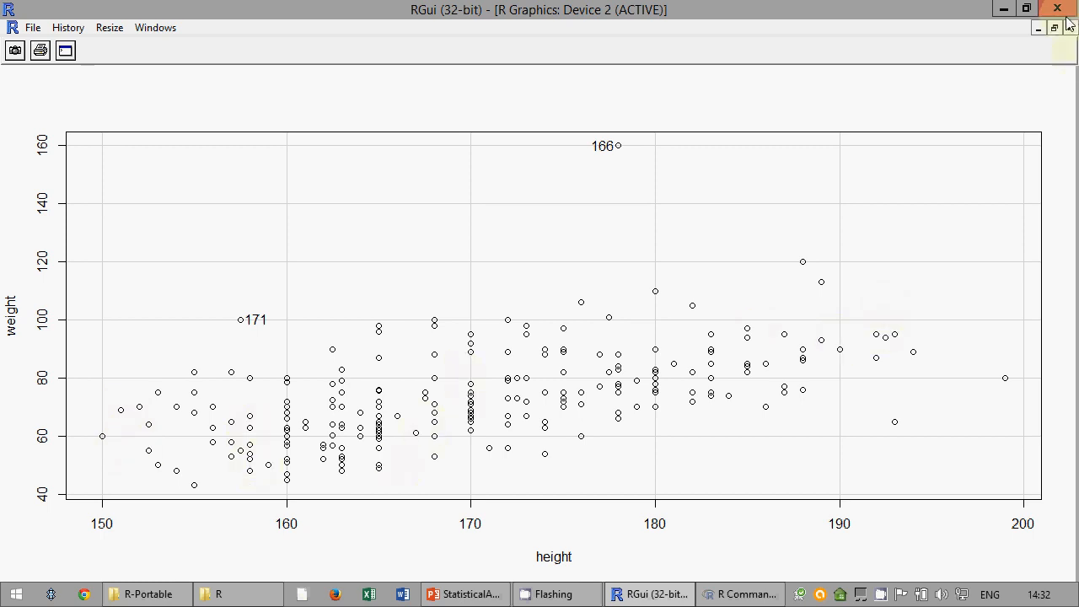
- Copy the height-weight scatterplot as a bitmap and paste it into a new blank Word document
right_click(520, 211)
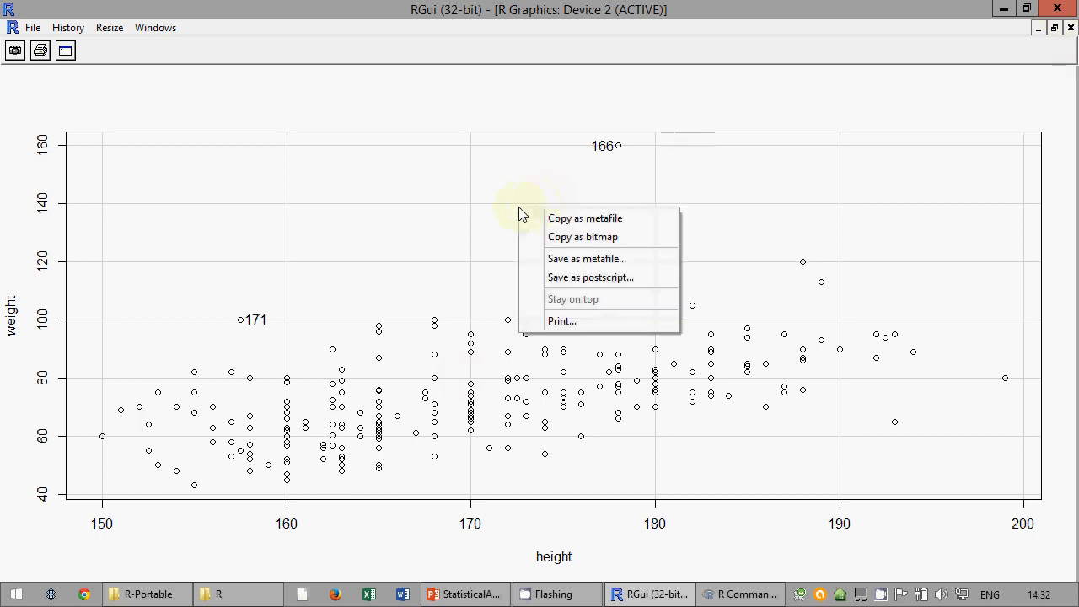
left_click(558, 236)
left_click(402, 595)
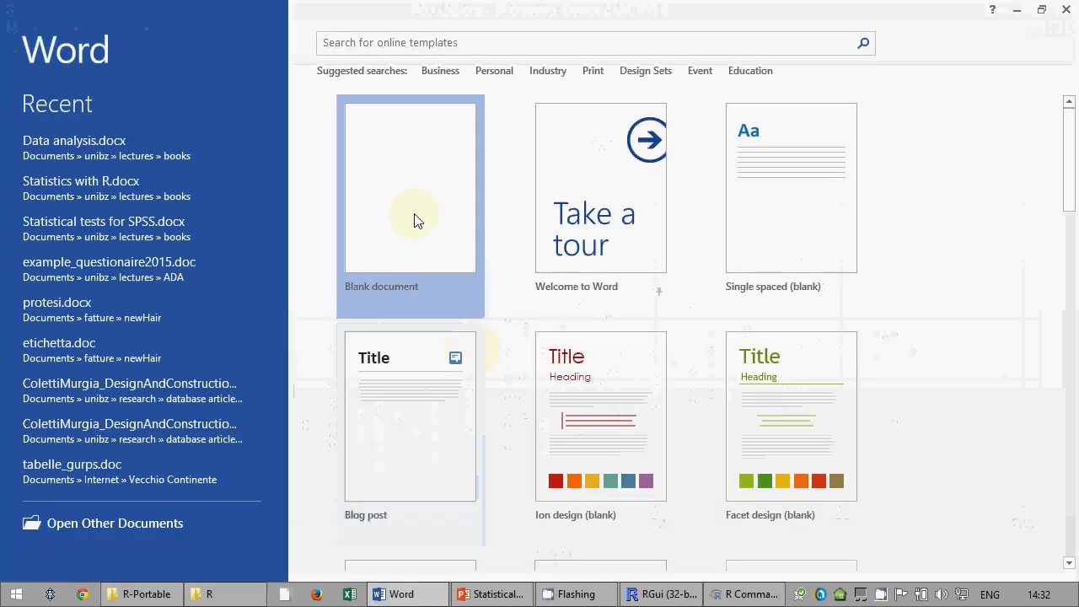
left_click(414, 219)
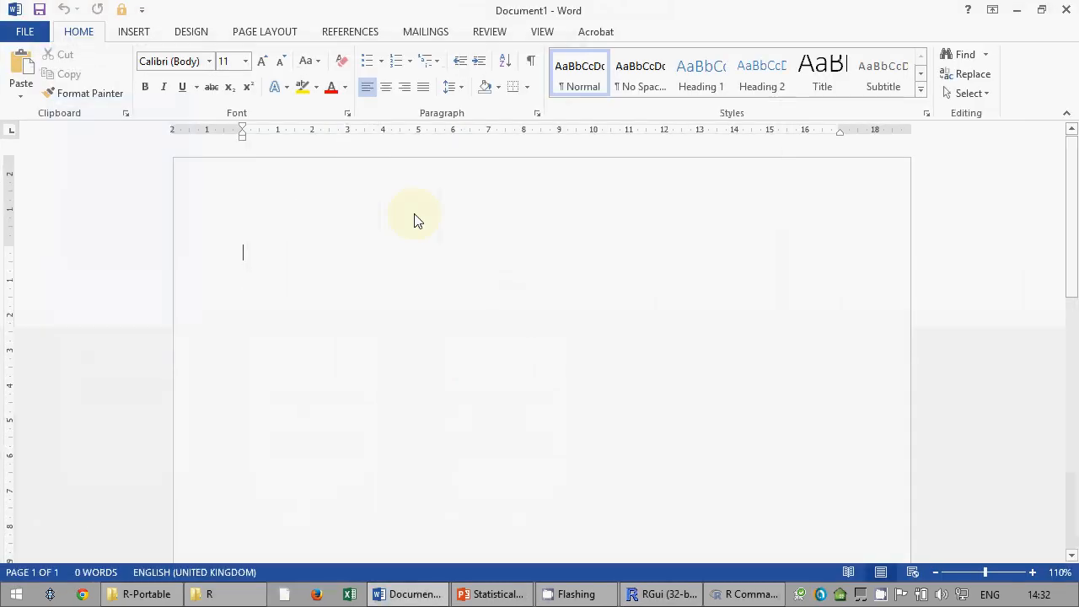
key("ctrl+v")
left_click(488, 340)
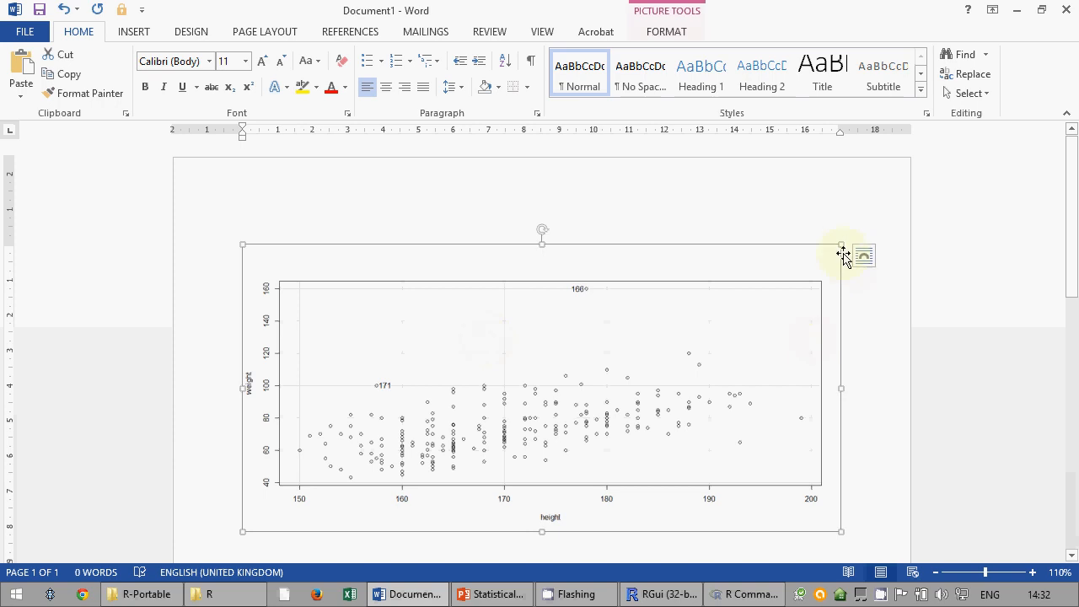
- Shrink the pasted scatterplot picture, squeeze its width, and close Word without saving the document
left_click_drag(842, 245, 570, 267)
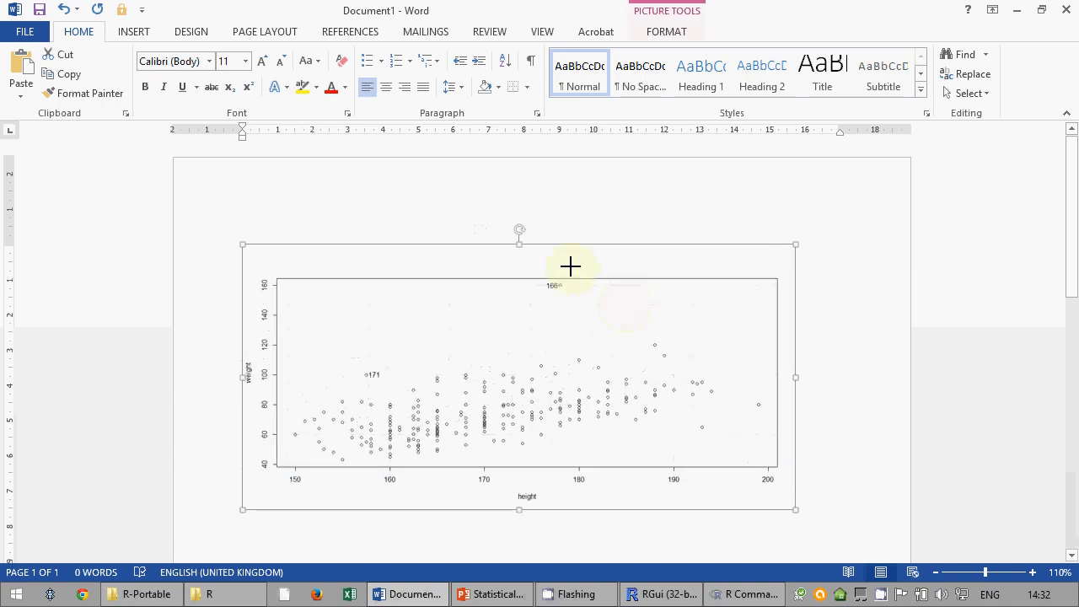
left_click_drag(795, 379, 565, 375)
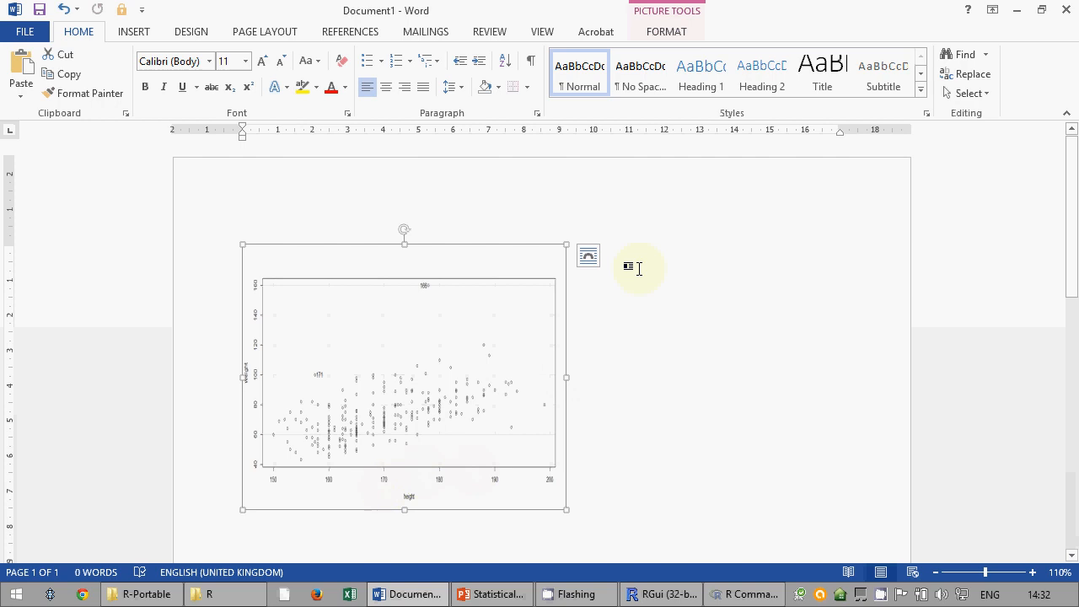
left_click(1064, 9)
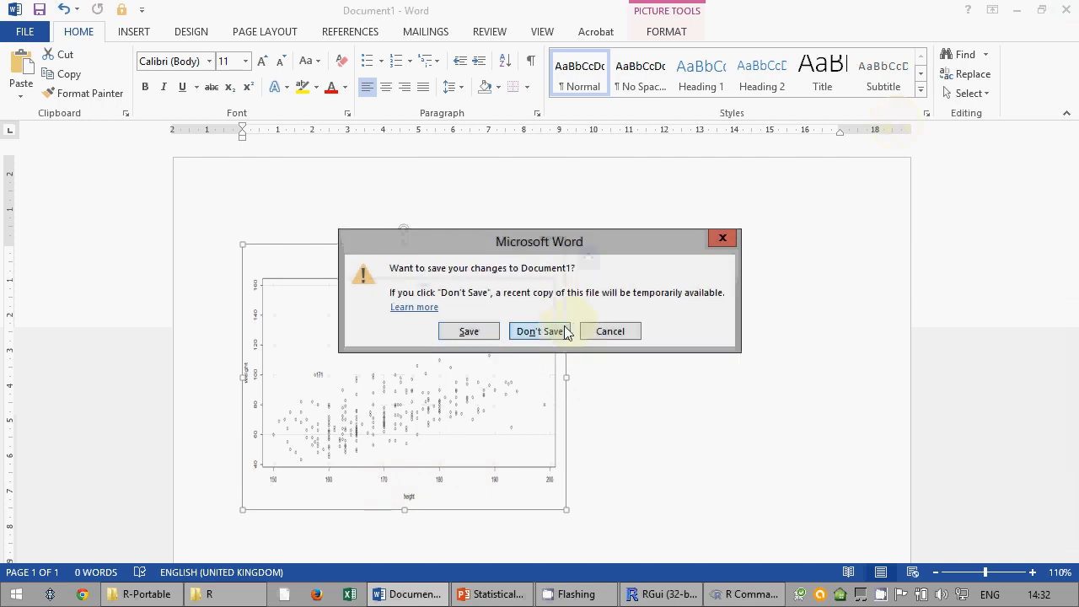
left_click(566, 330)
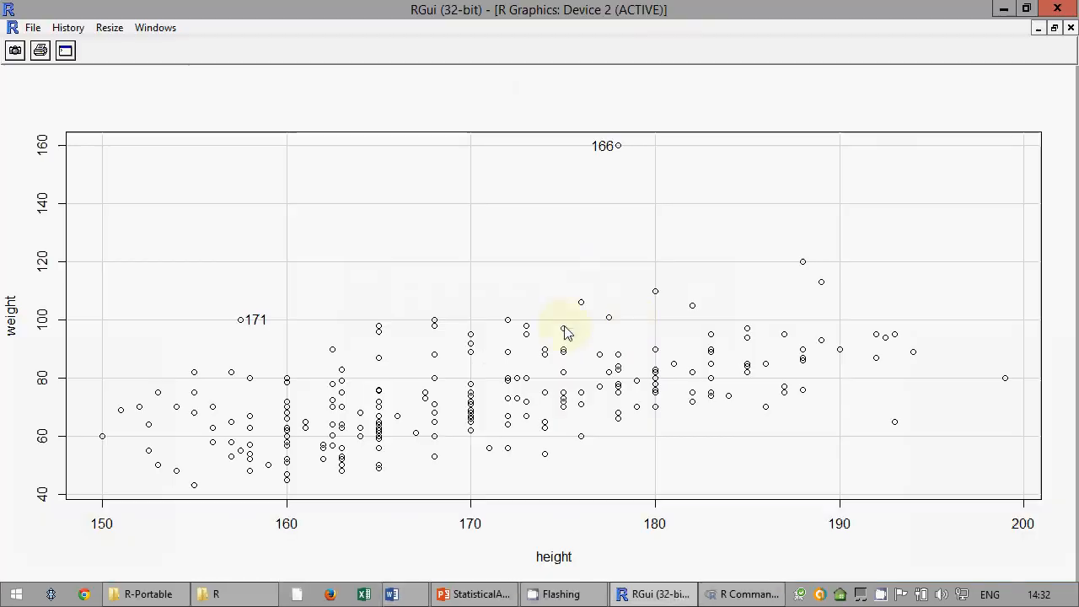
- Restore the graph window in RGui to its smaller size, widen it slightly, and close it
left_click(1053, 28)
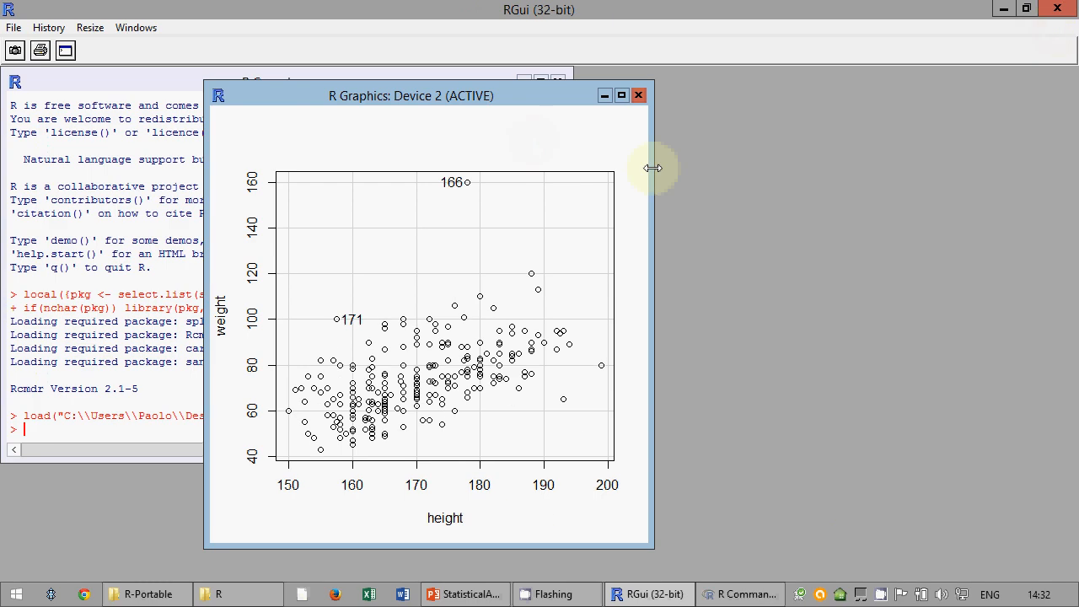
left_click_drag(655, 167, 737, 160)
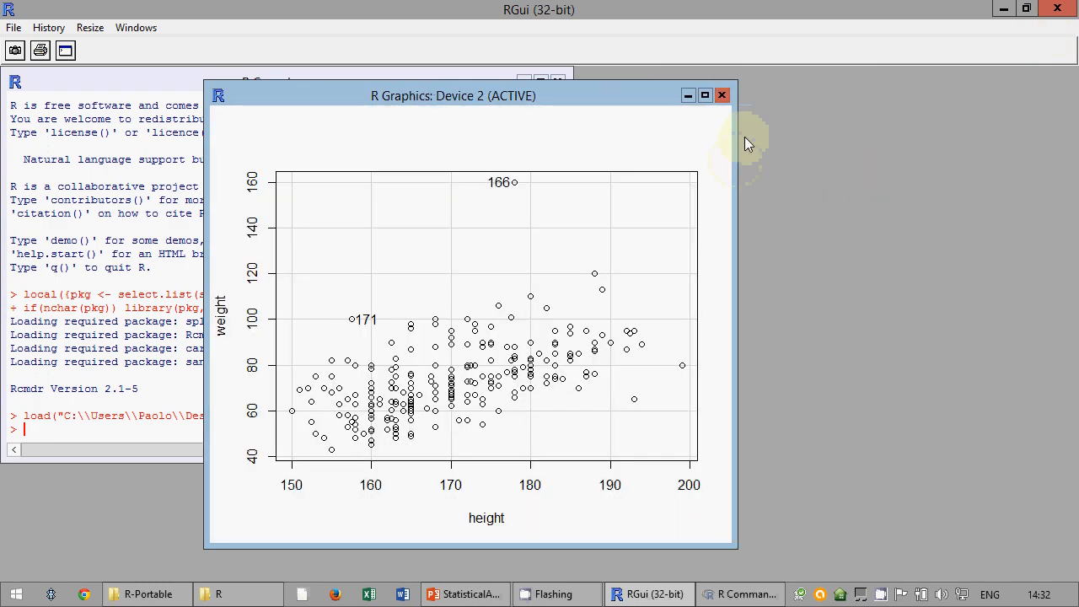
left_click(723, 96)
- Switch to R Commander and plot a scatterplot with age as x-variable and height as y-variable, keeping the current options
left_click(702, 594)
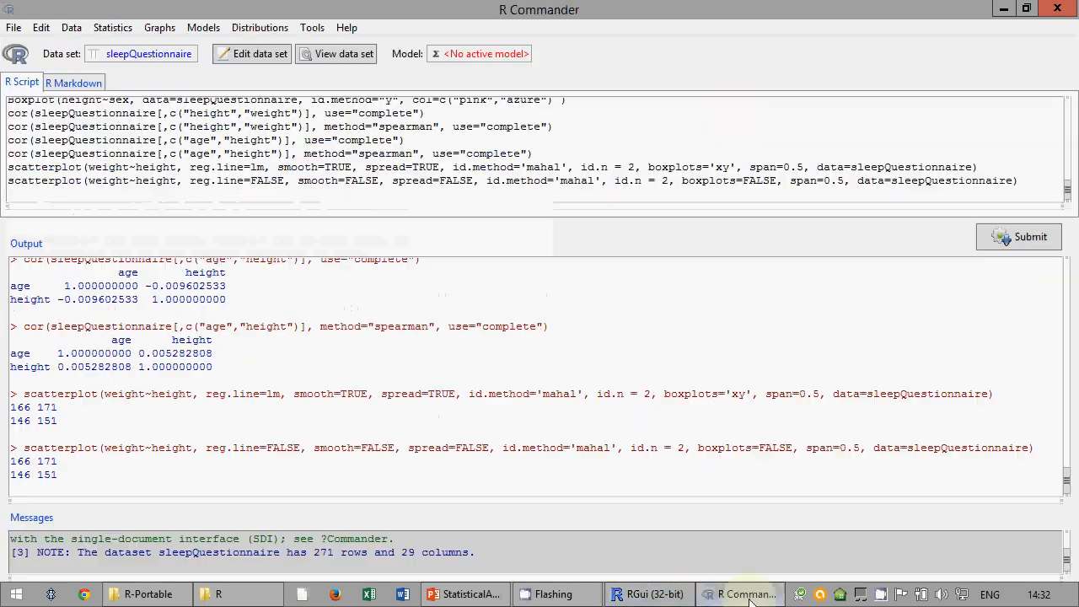
left_click(171, 32)
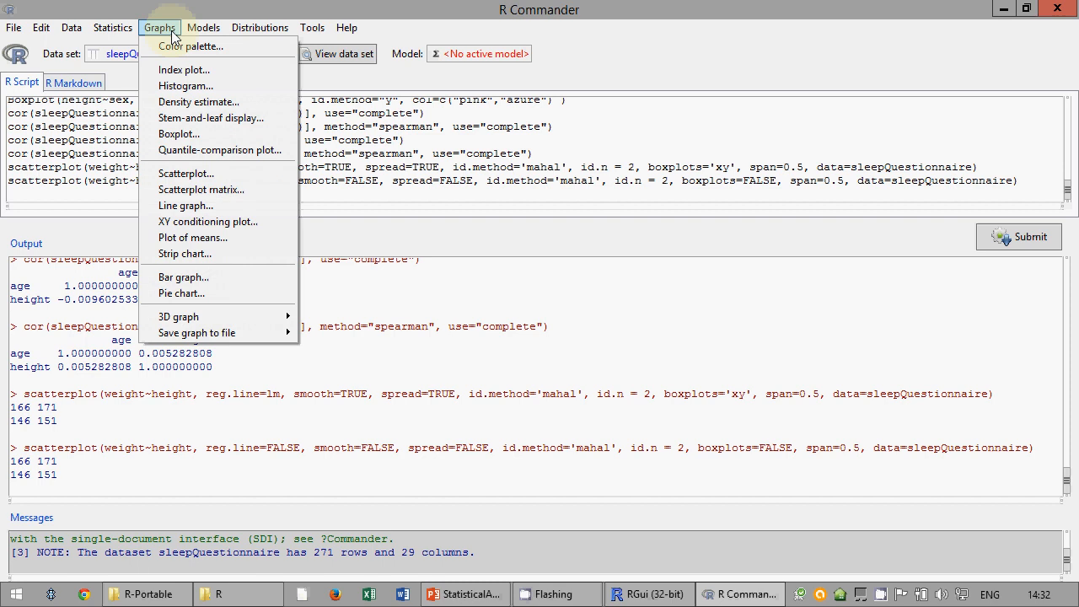
left_click(199, 174)
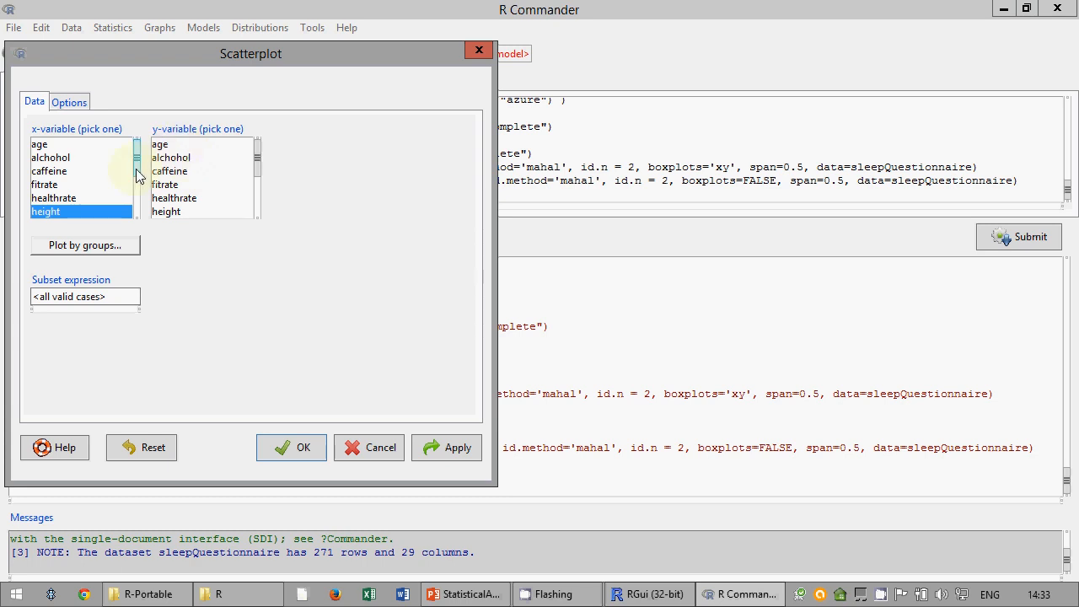
mouse_move(257, 169)
left_mouse_down()
mouse_move(255, 197)
mouse_move(250, 180)
left_mouse_up()
left_click(173, 158)
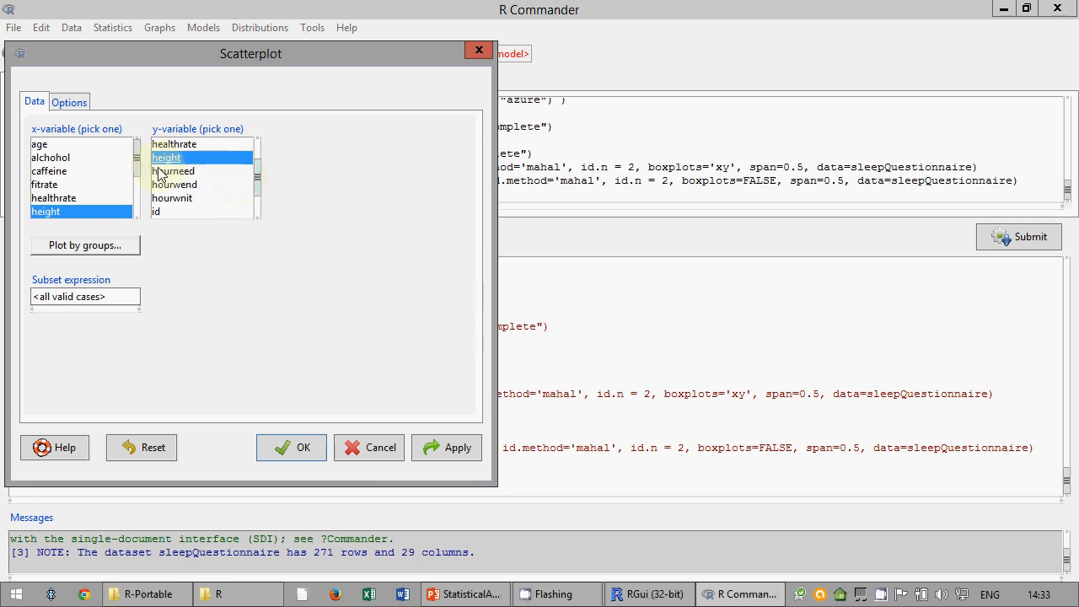
left_click(85, 145)
left_click(303, 445)
left_click(68, 101)
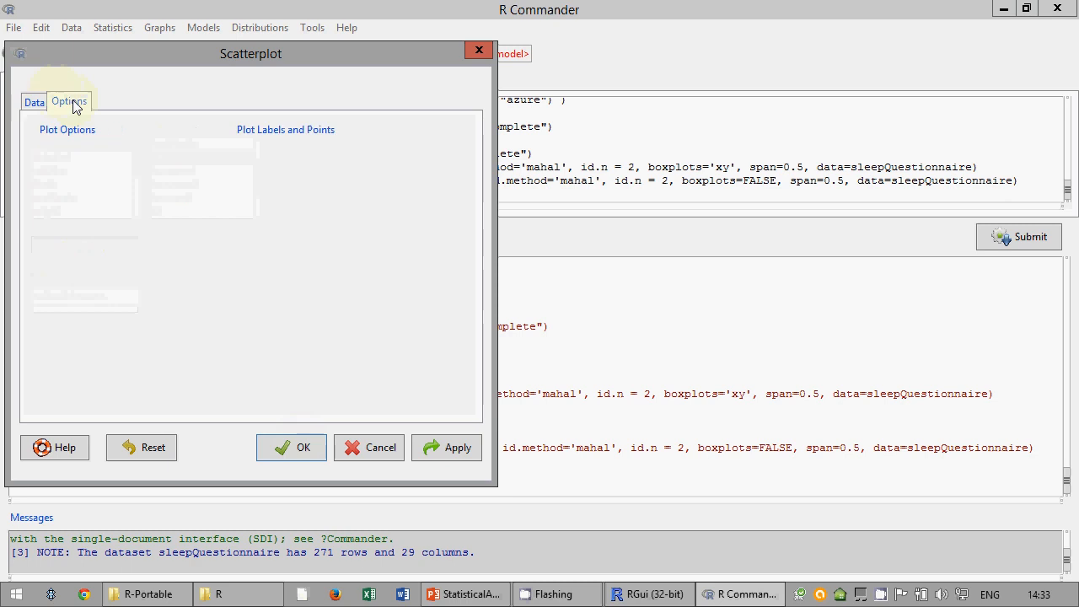
left_click(290, 447)
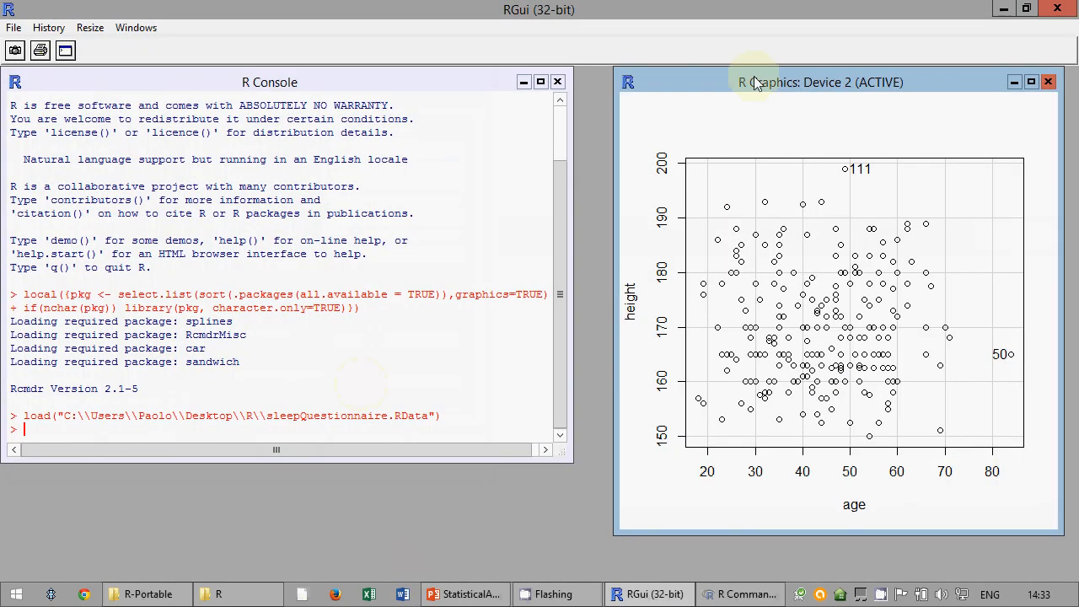
- Maximize the age-height graph window in RGui, examine how the points are spread, and close the graph
left_click_drag(756, 82, 499, 91)
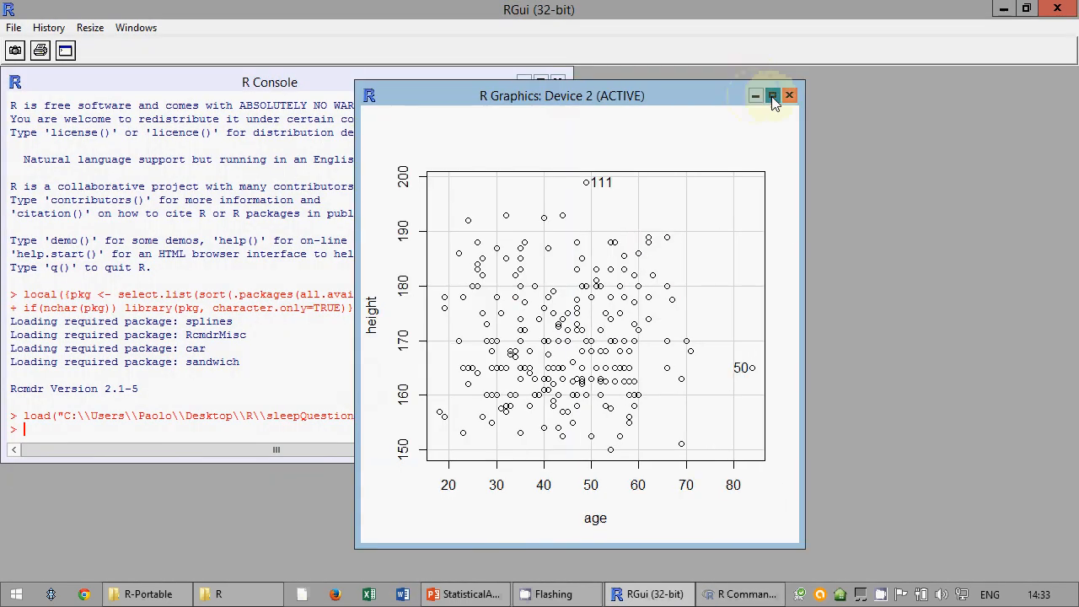
left_click(771, 91)
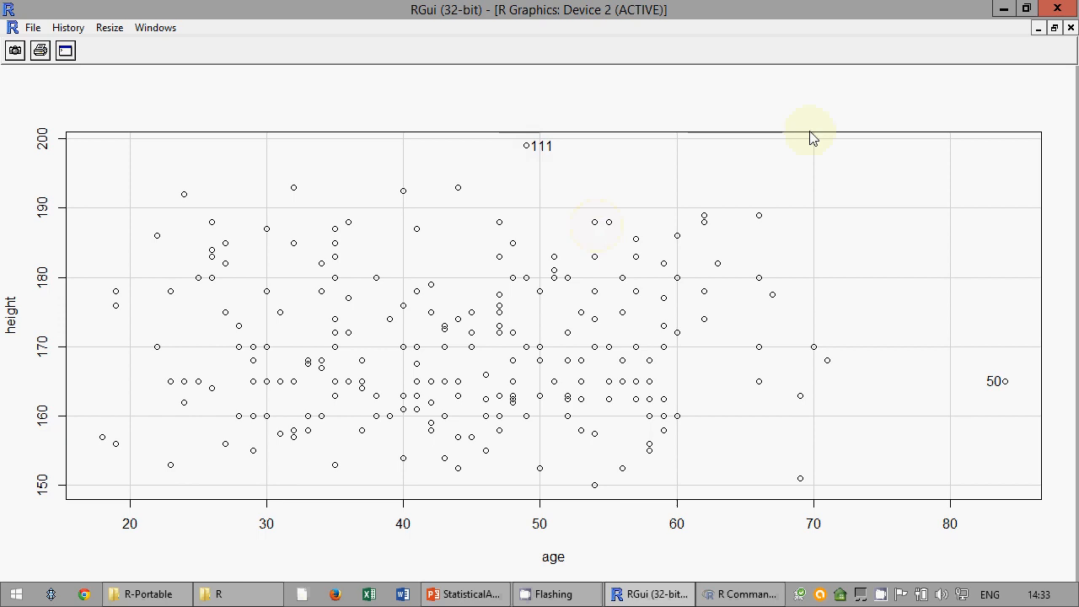
left_click(1070, 26)
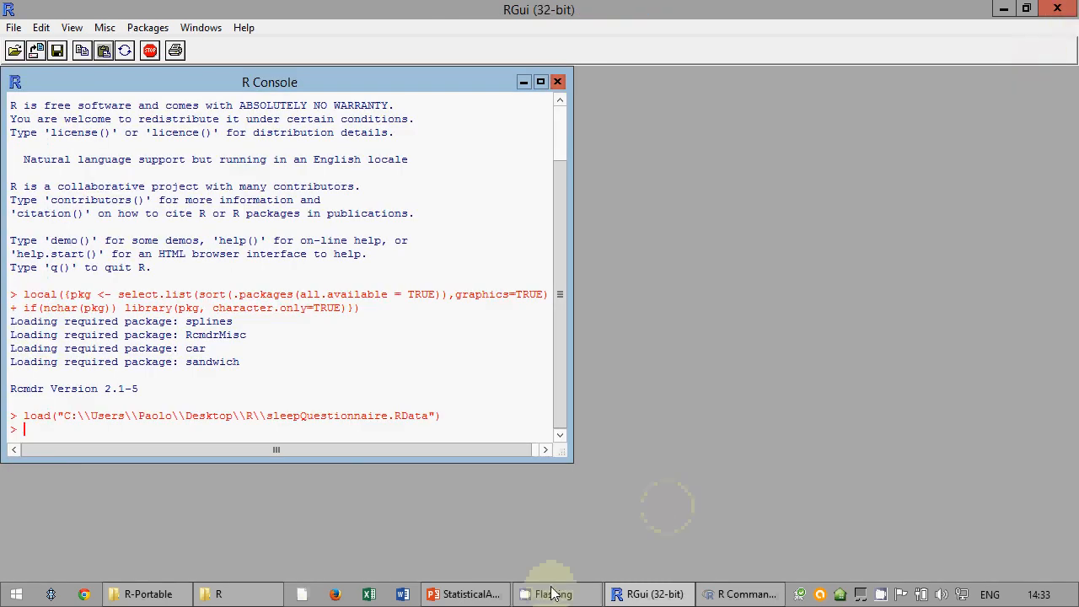
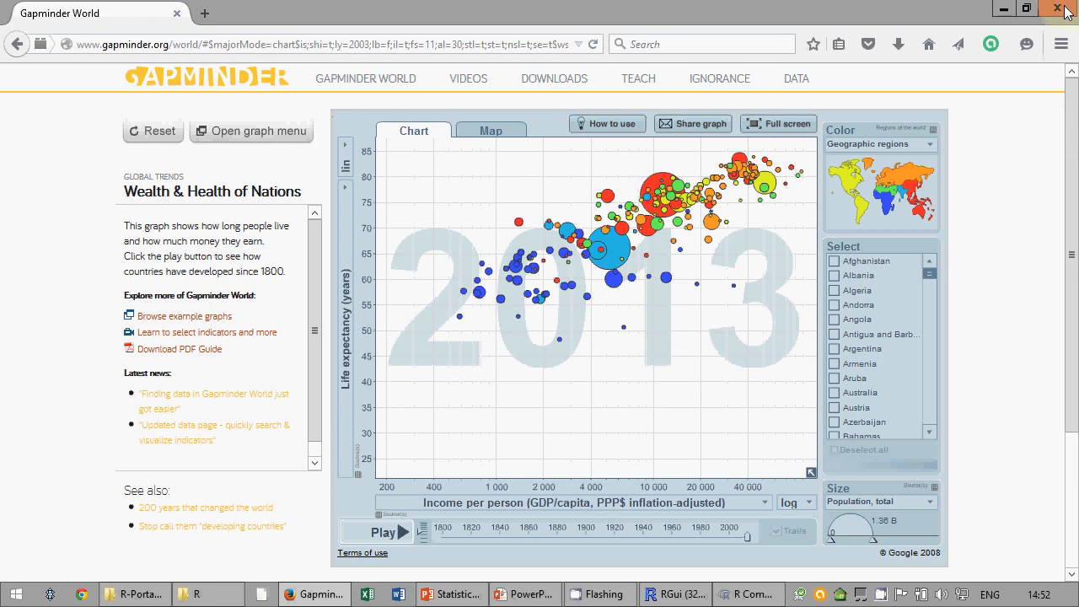
- Read the PowerPoint slide on graphs for two scale and one nominal variables, and return to R Commander
left_click(750, 593)
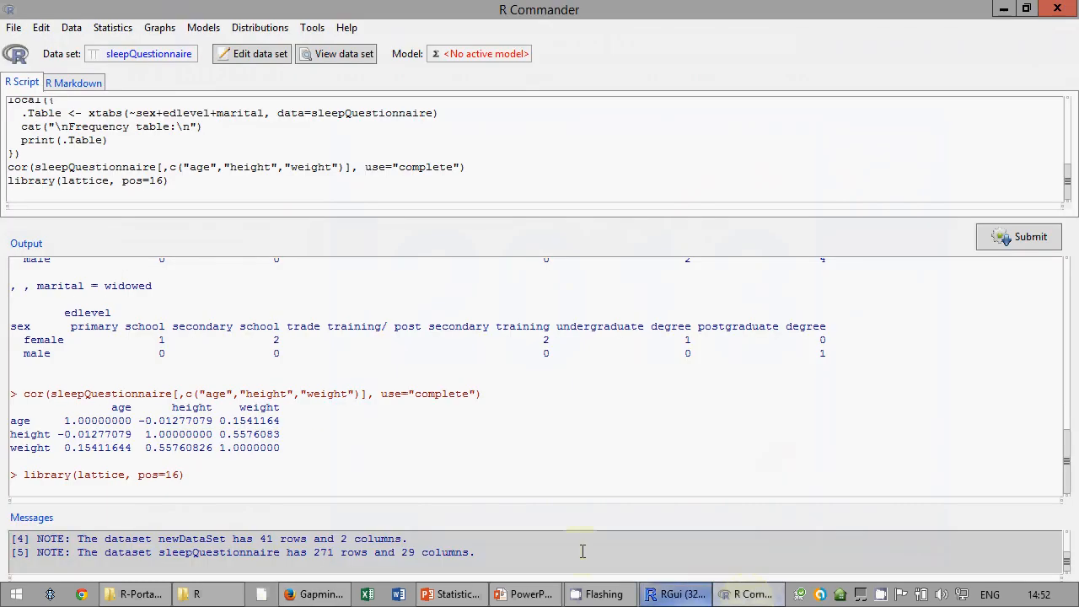
left_click(517, 597)
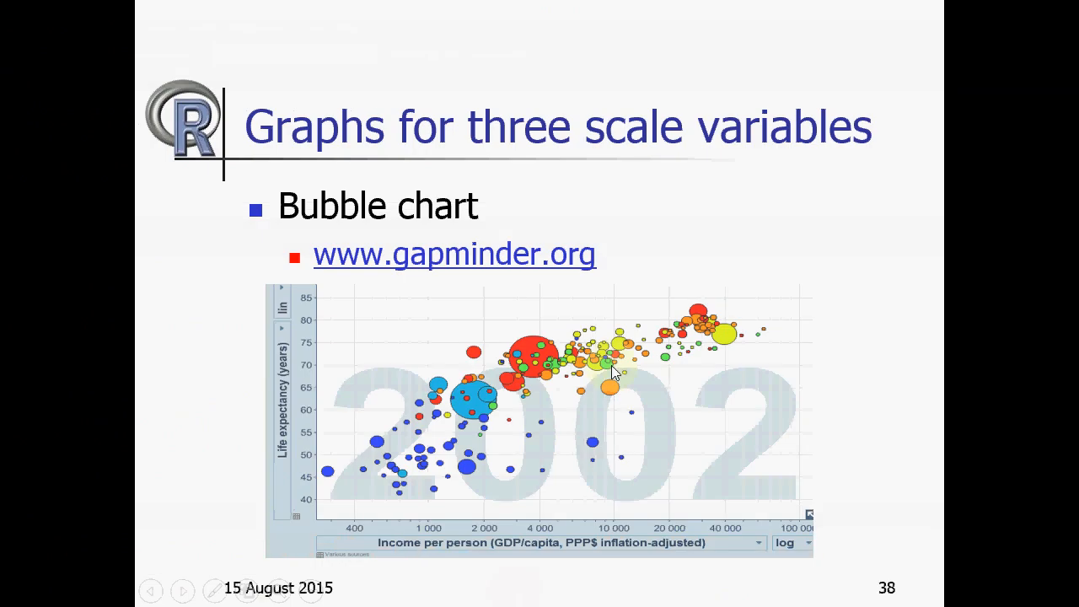
left_click(614, 373)
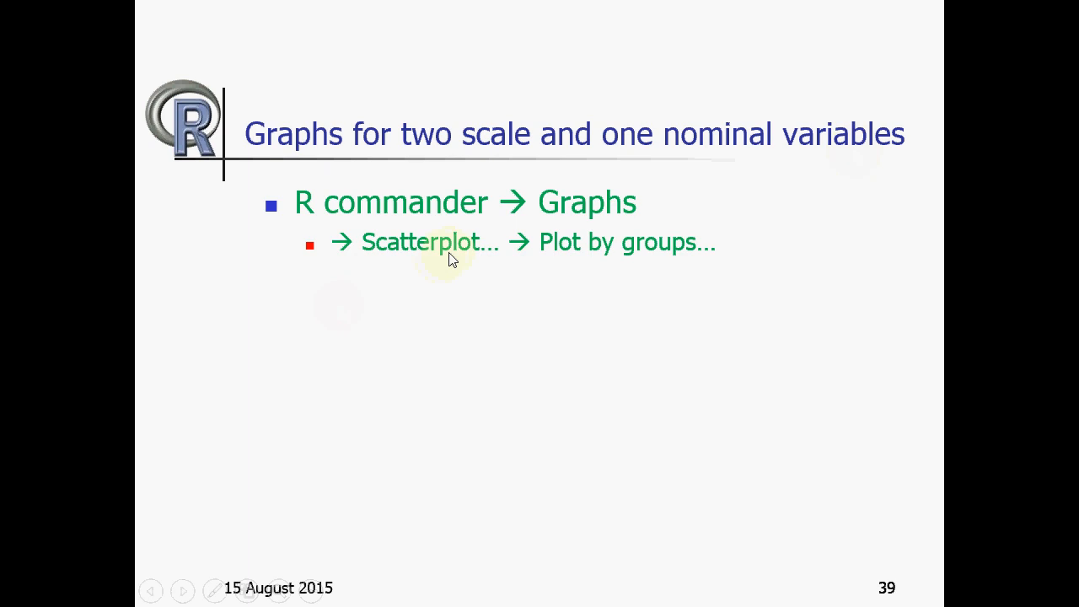
key("alt+Tab")
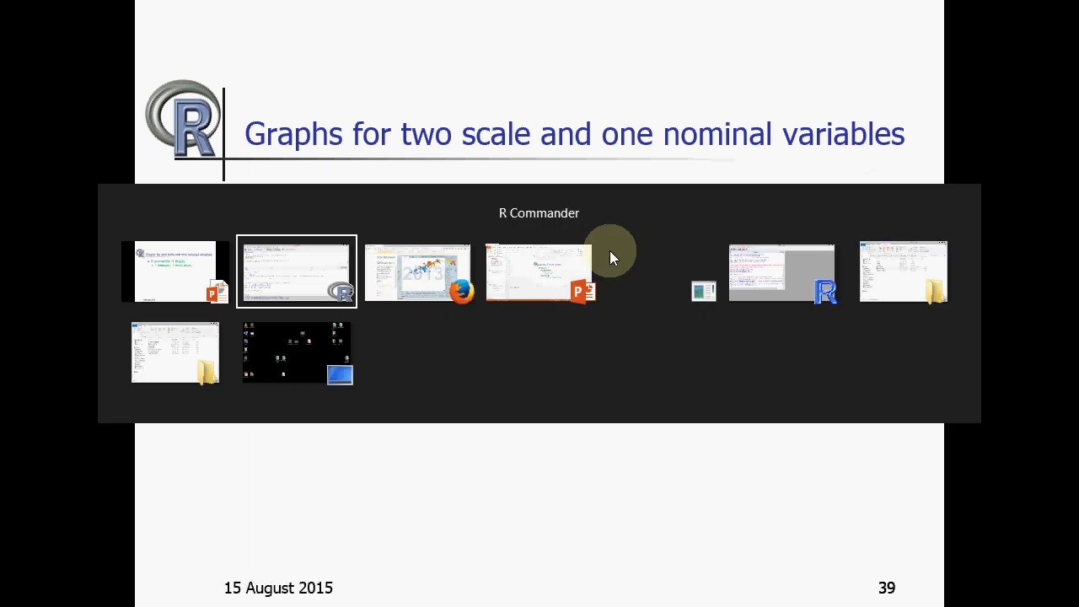
key("alt+Tab")
key("alt+Tab")
key("alt+Tab")
key("alt+Tab")
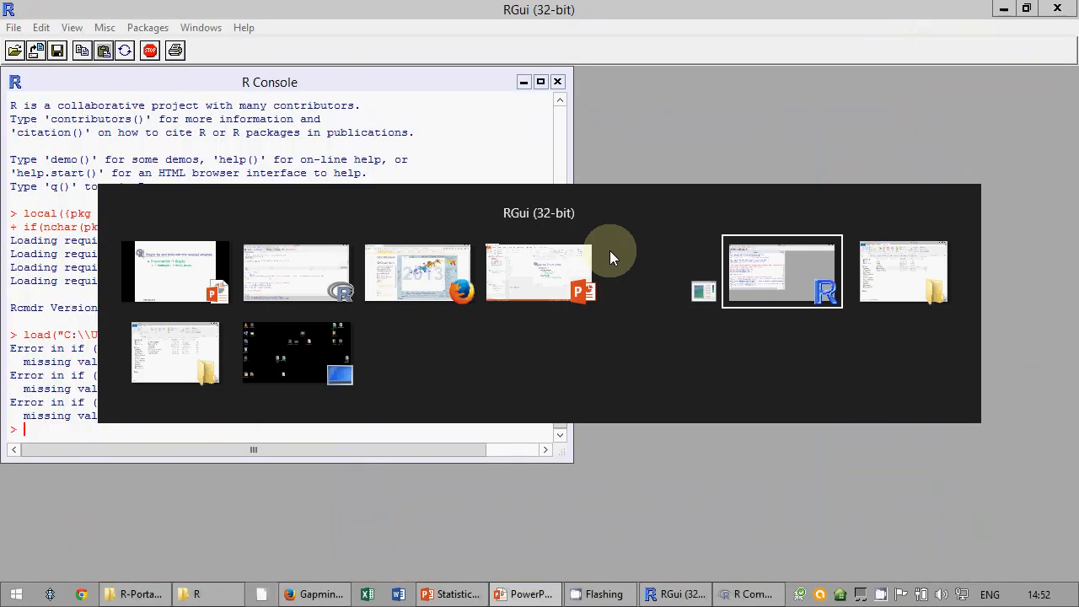
key("alt+Tab")
key("alt+Tab")
key("alt+Tab")
key("alt+Tab")
key("alt+Tab")
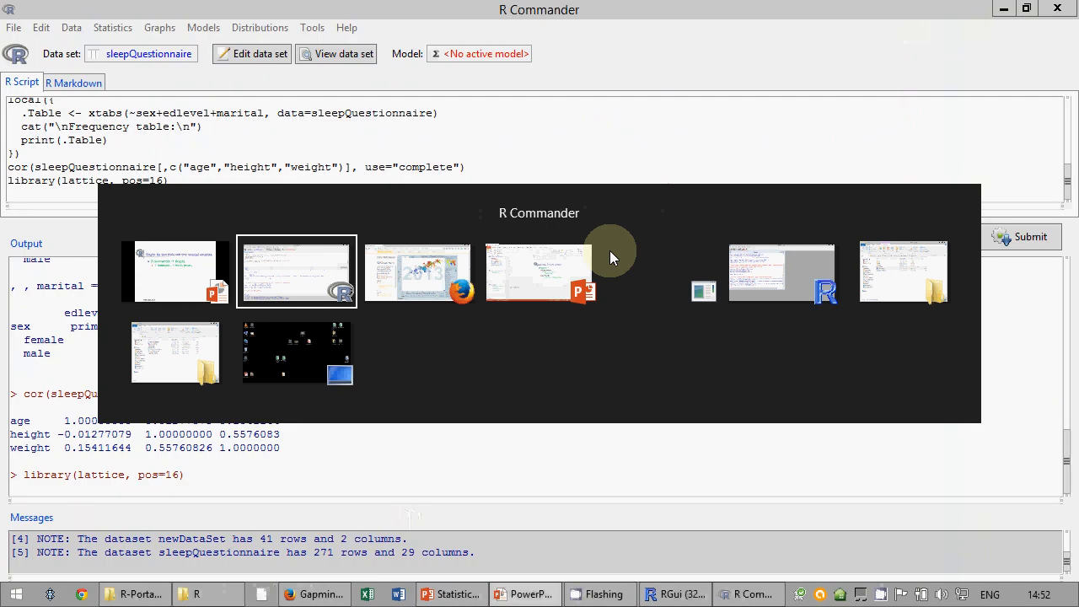
- Start a new scatterplot with age as x-variable and alchohol as y-variable
left_click(158, 28)
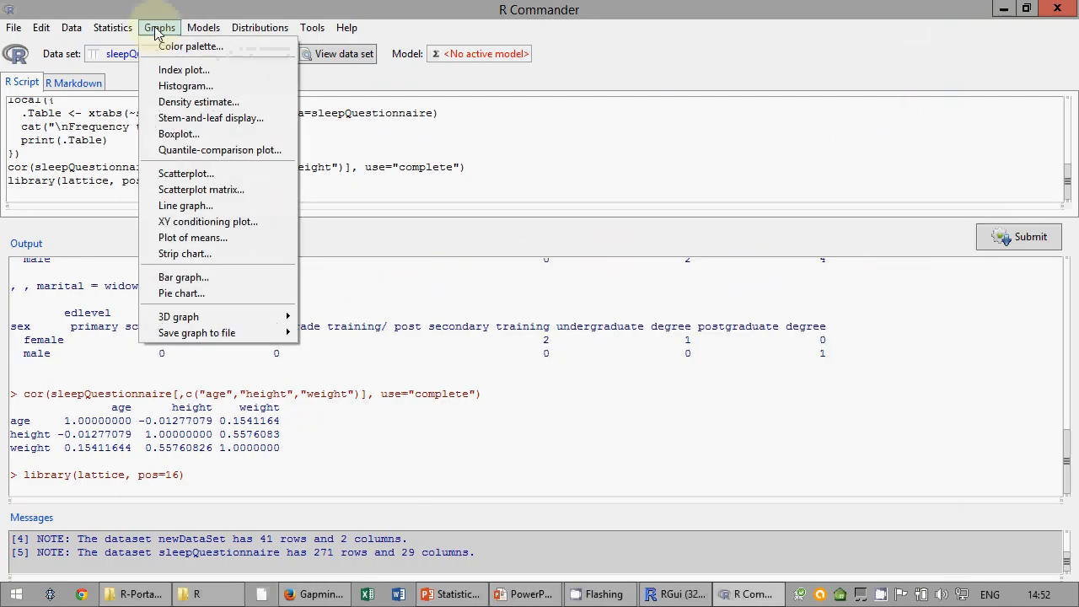
left_click(190, 175)
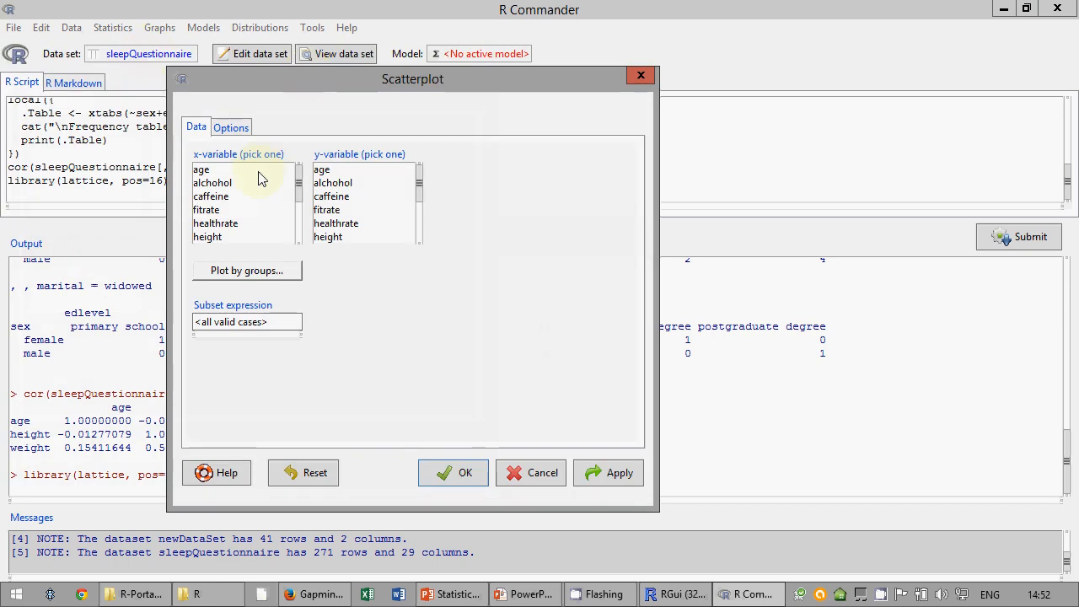
left_click(258, 170)
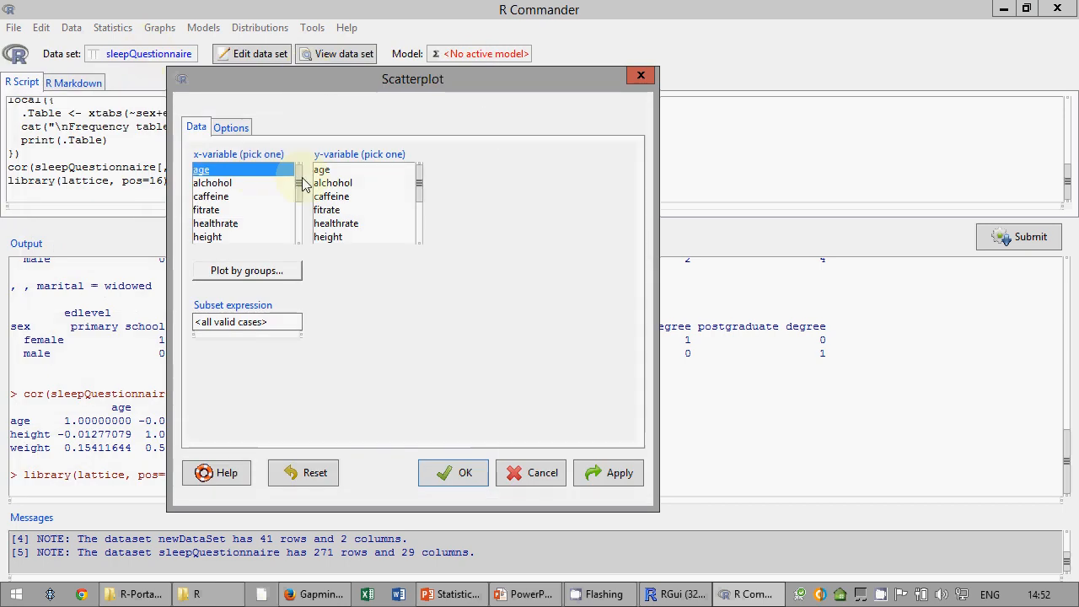
left_click(352, 183)
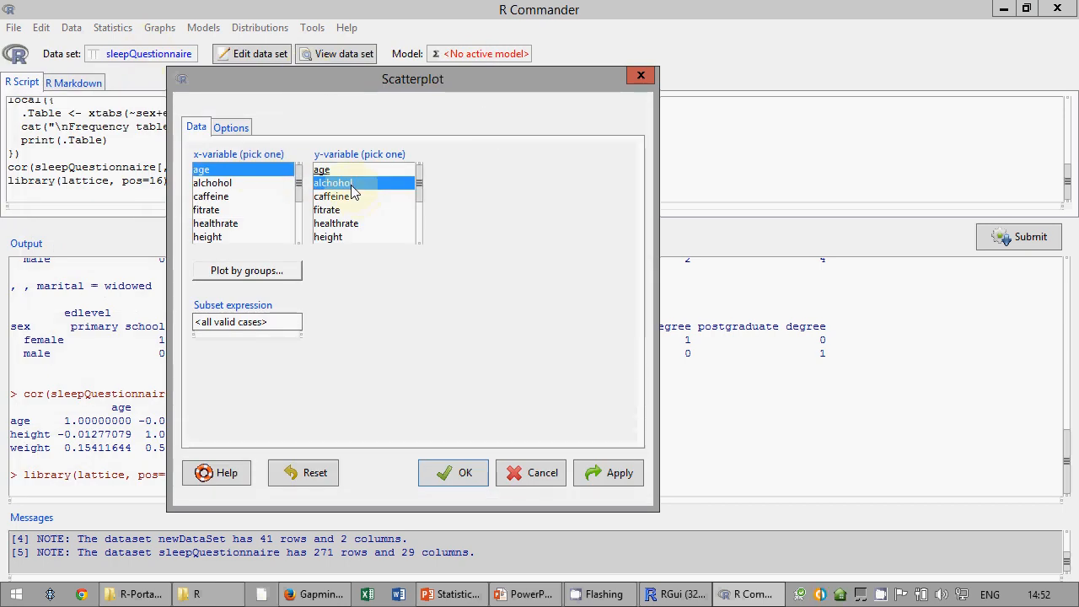
- Group the age-alchohol scatterplot by edlevel, keeping lines plotted by group
left_click(251, 271)
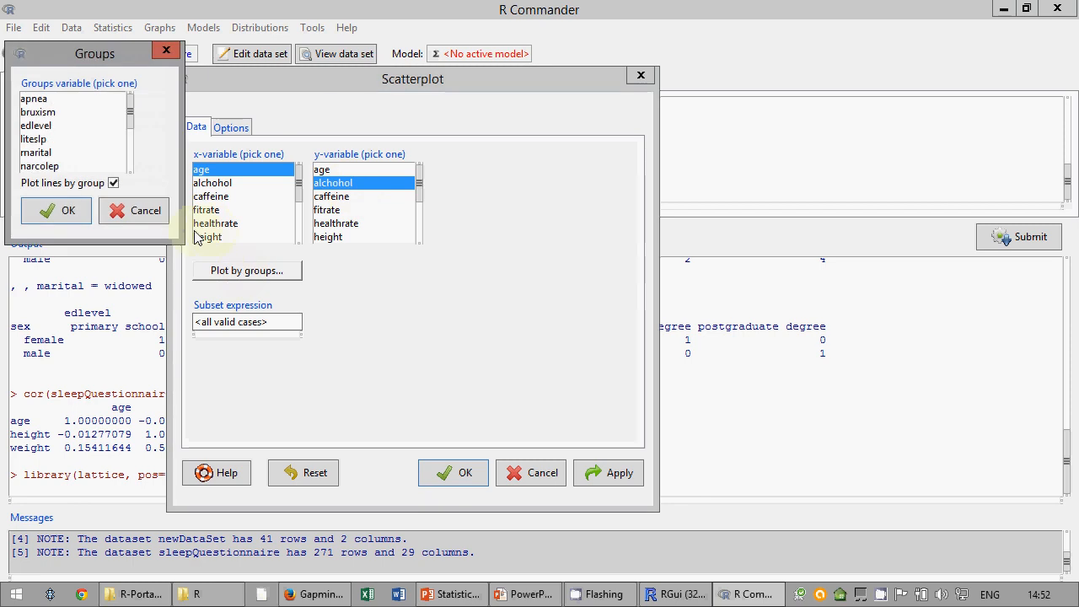
left_click(131, 135)
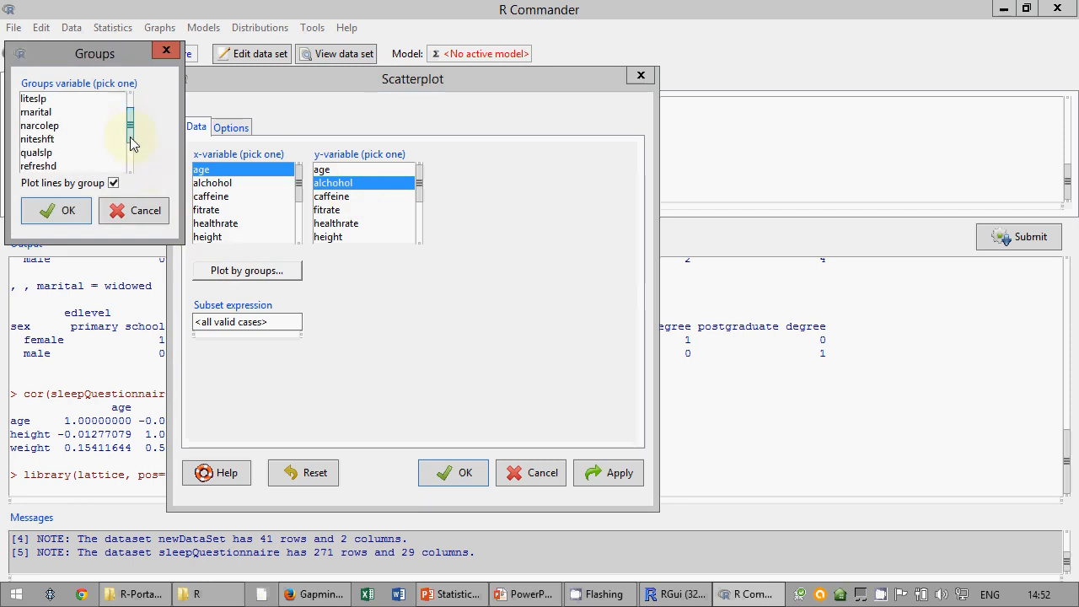
left_click(38, 113)
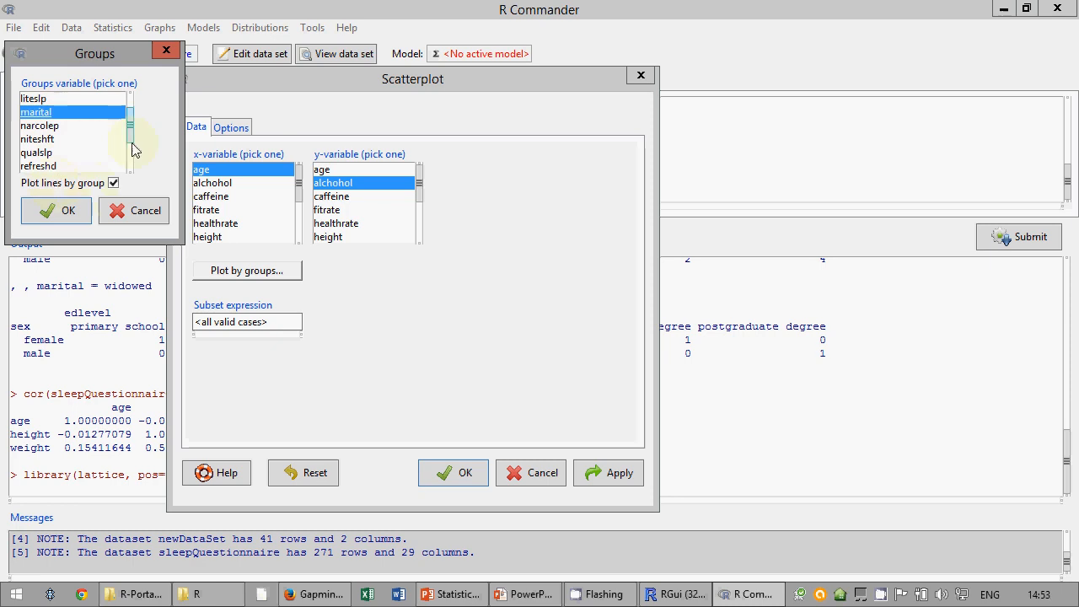
left_click_drag(133, 145, 131, 110)
left_click(36, 126)
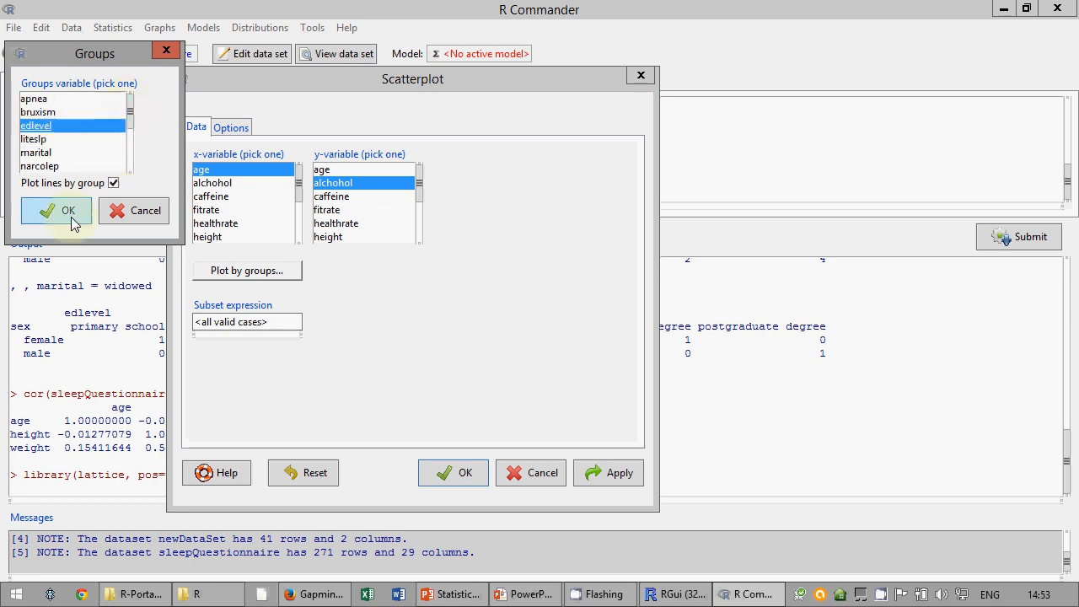
left_click(71, 217)
- Turn off marginal boxplots, least-squares line, smooth line and show spread, and plot the scatterplot by edlevel
left_click(233, 128)
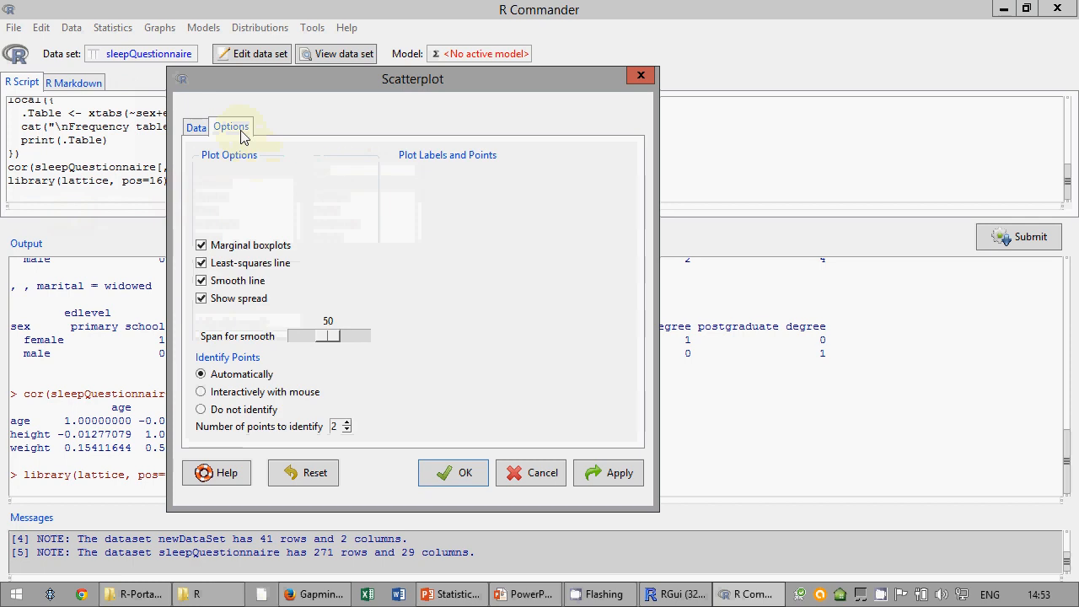
left_click(201, 245)
left_click(201, 263)
left_click(201, 281)
left_click(201, 299)
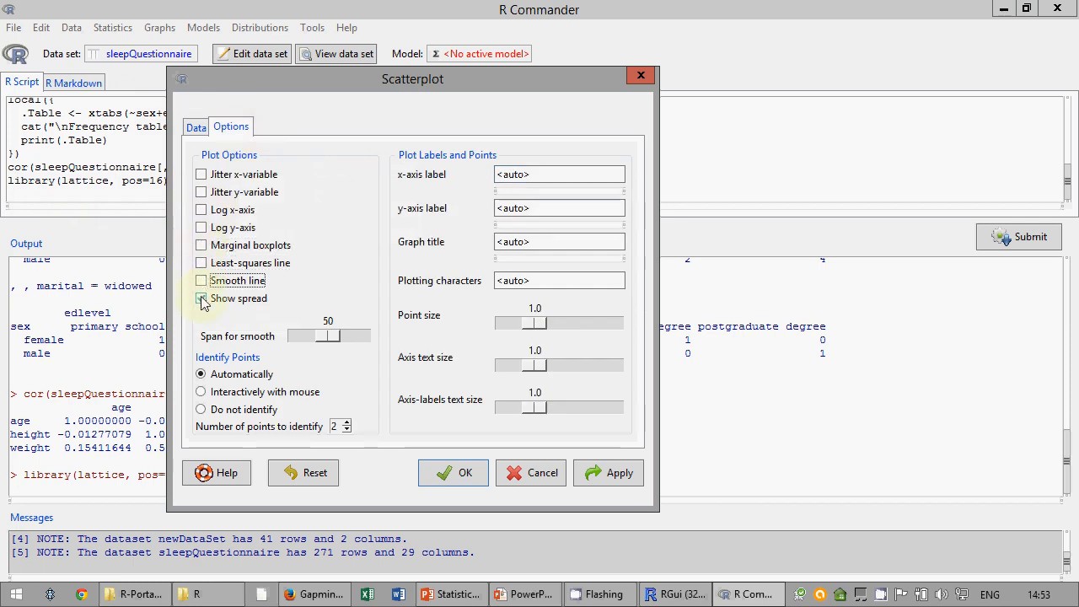
left_click(464, 472)
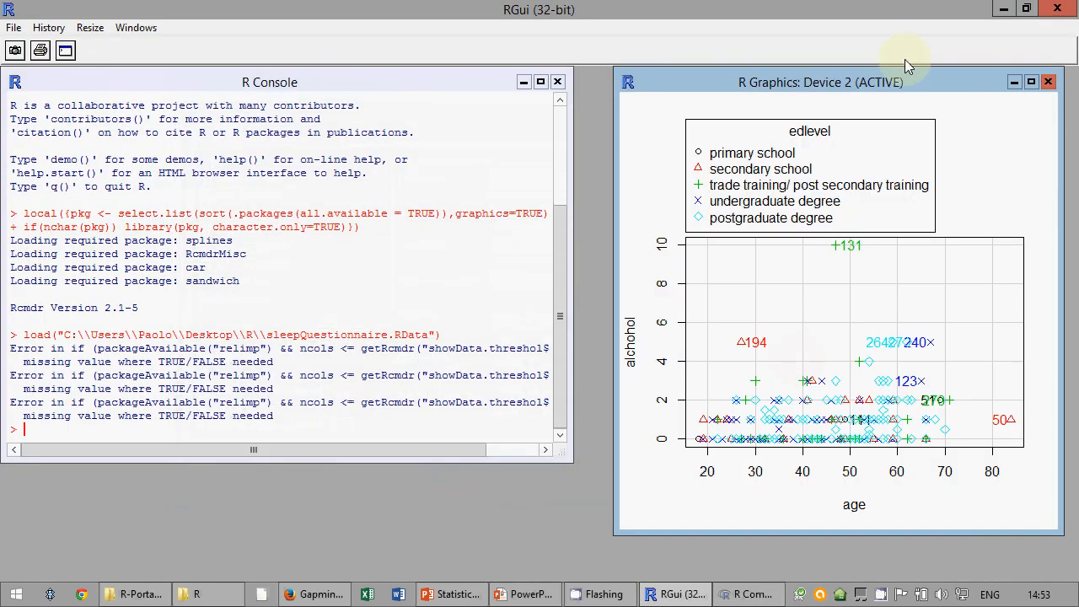
- Enlarge the graph by edlevel, examine how alchohol varies with age across education levels, and close the graph
left_click_drag(782, 81, 373, 91)
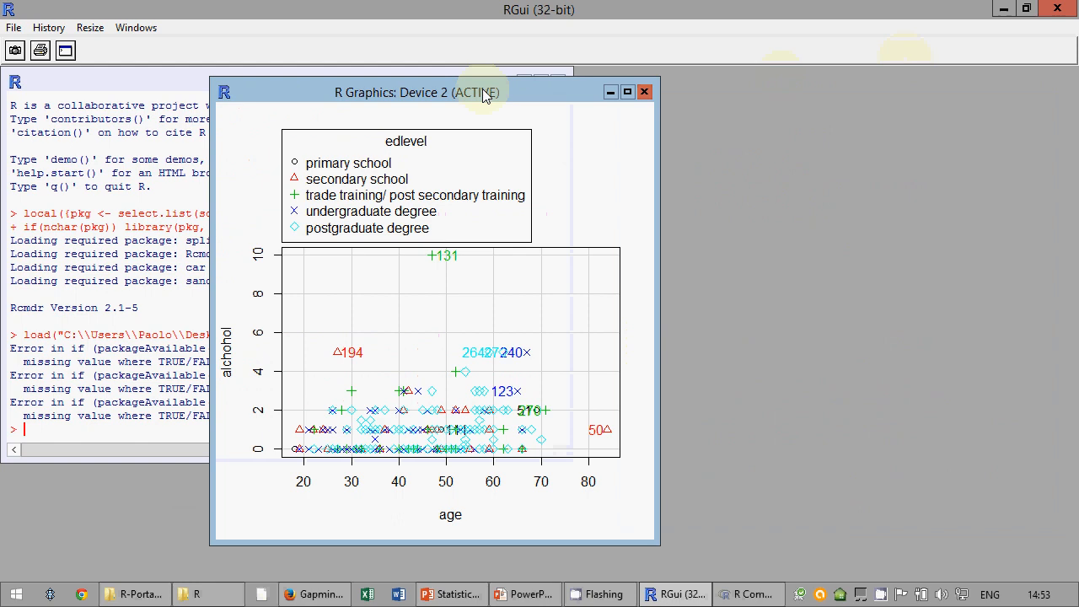
left_click(624, 91)
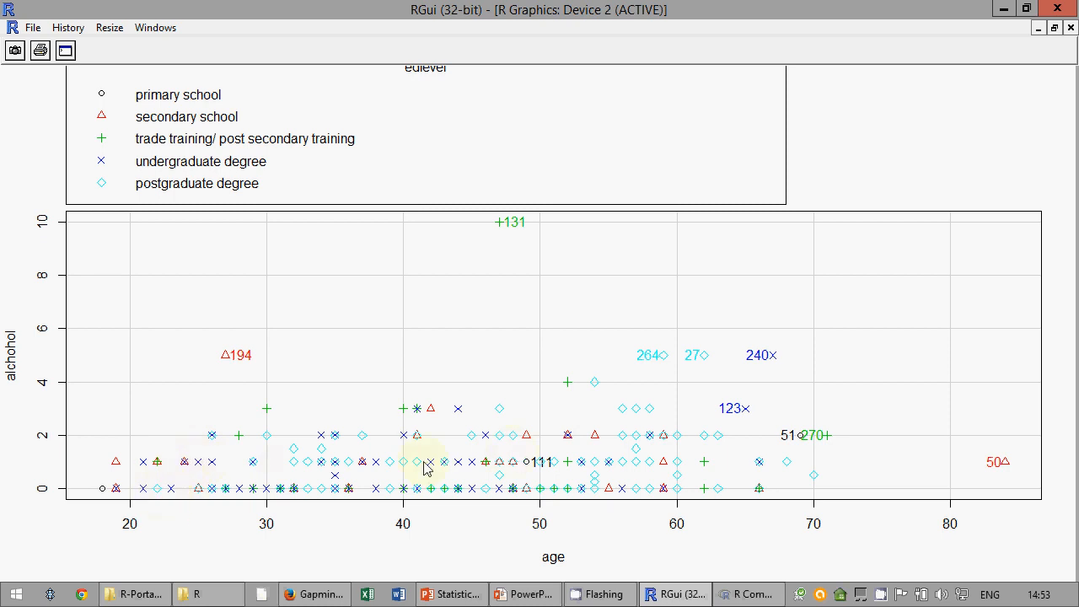
left_click(1070, 28)
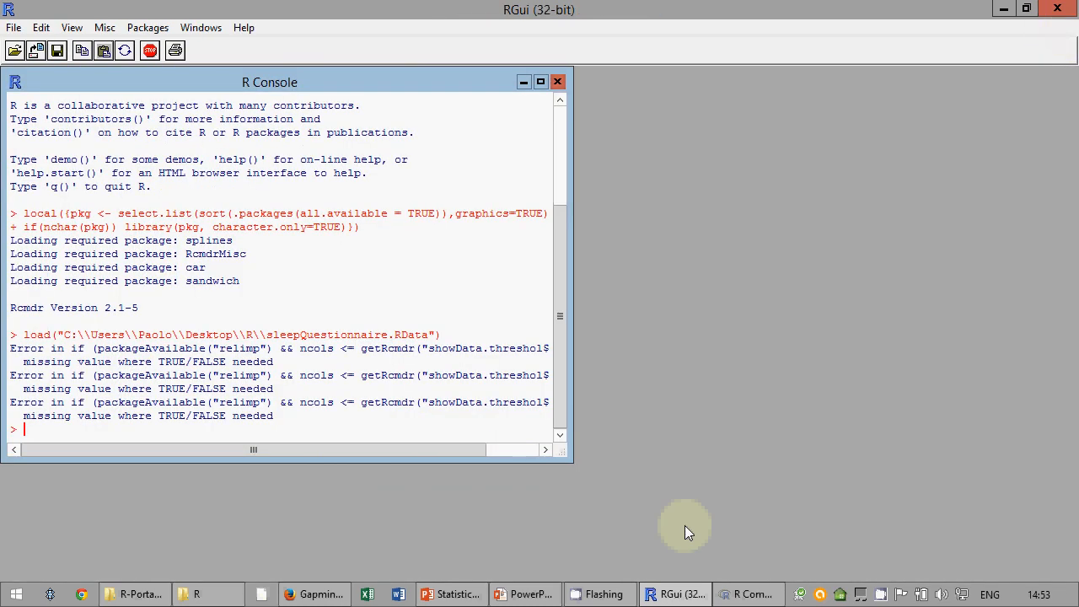
- Switch to R Commander, start a new scatterplot of alchohol against age, and check its plot options
left_click(740, 594)
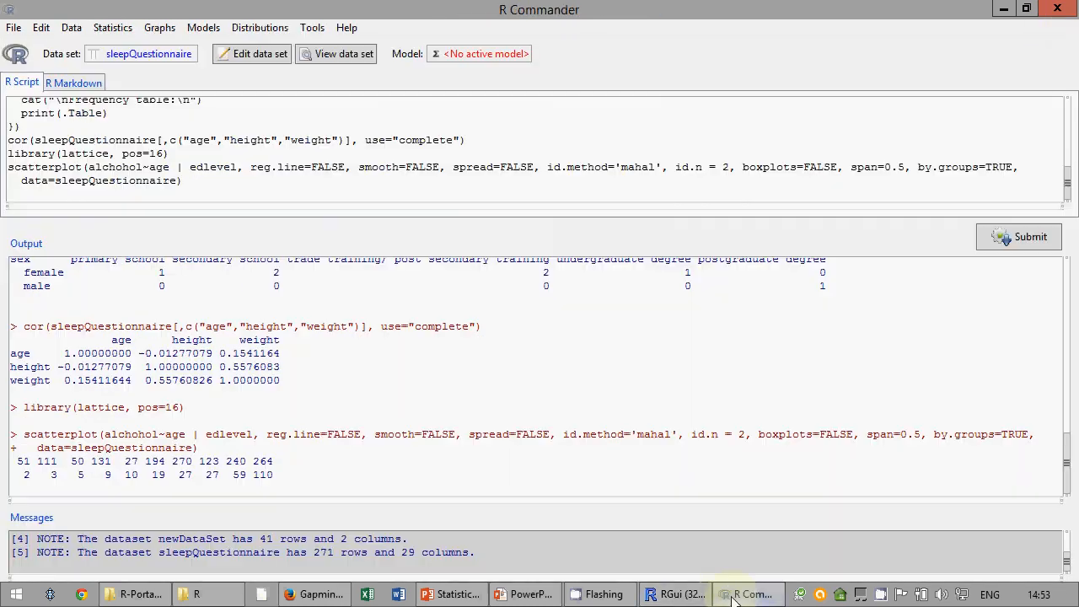
left_click(160, 27)
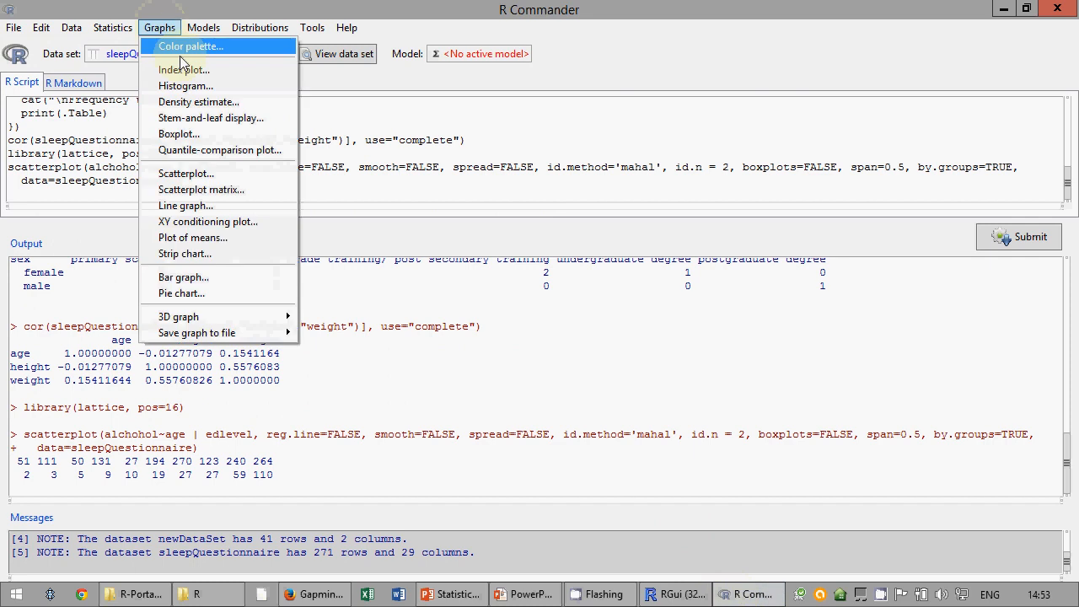
left_click(186, 173)
left_click(85, 102)
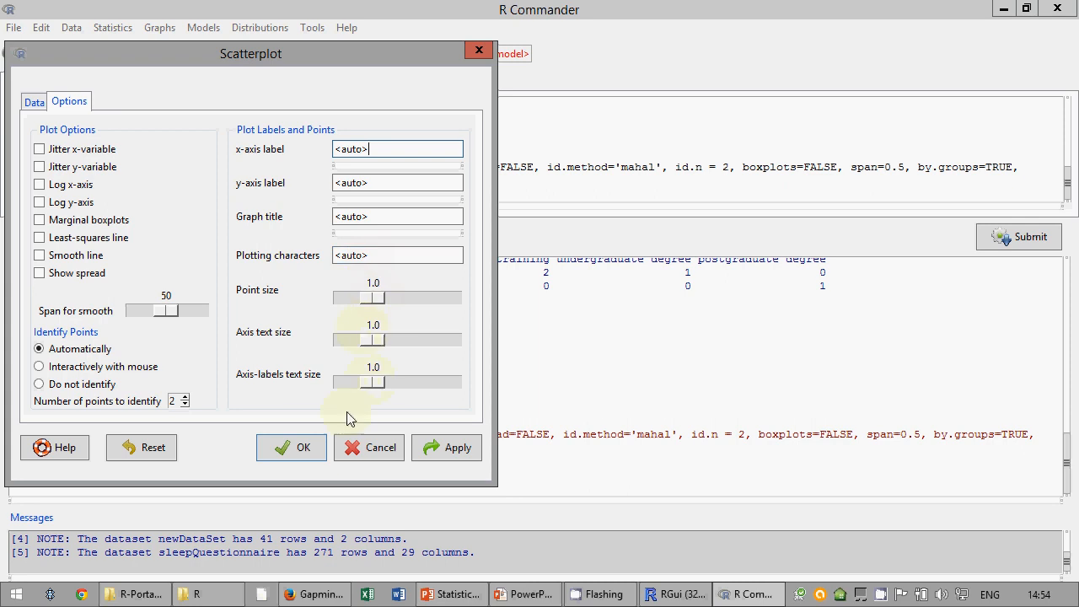
left_click(307, 451)
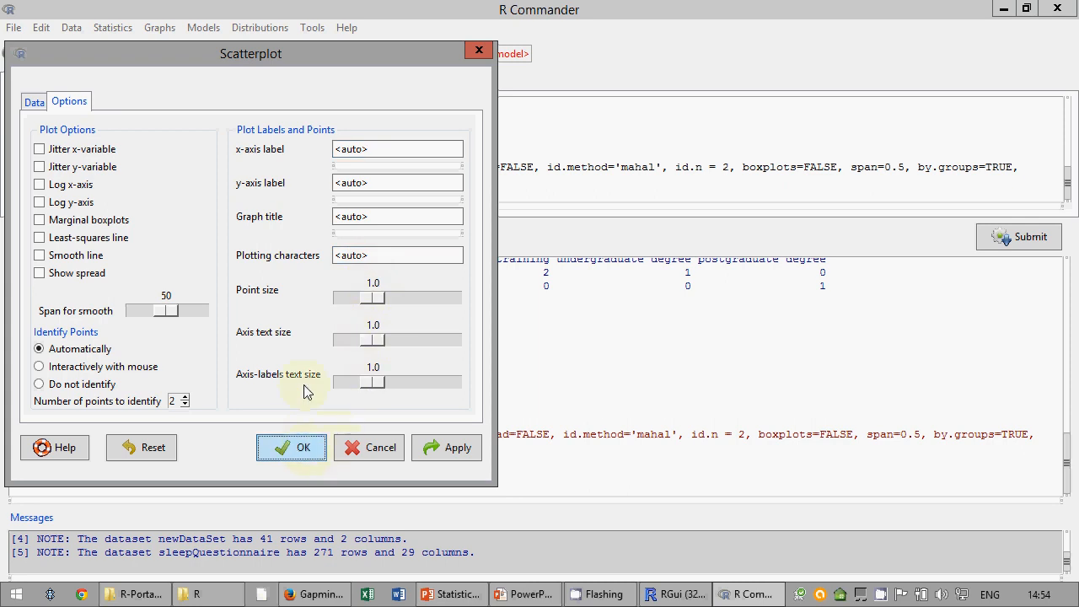
left_click(34, 101)
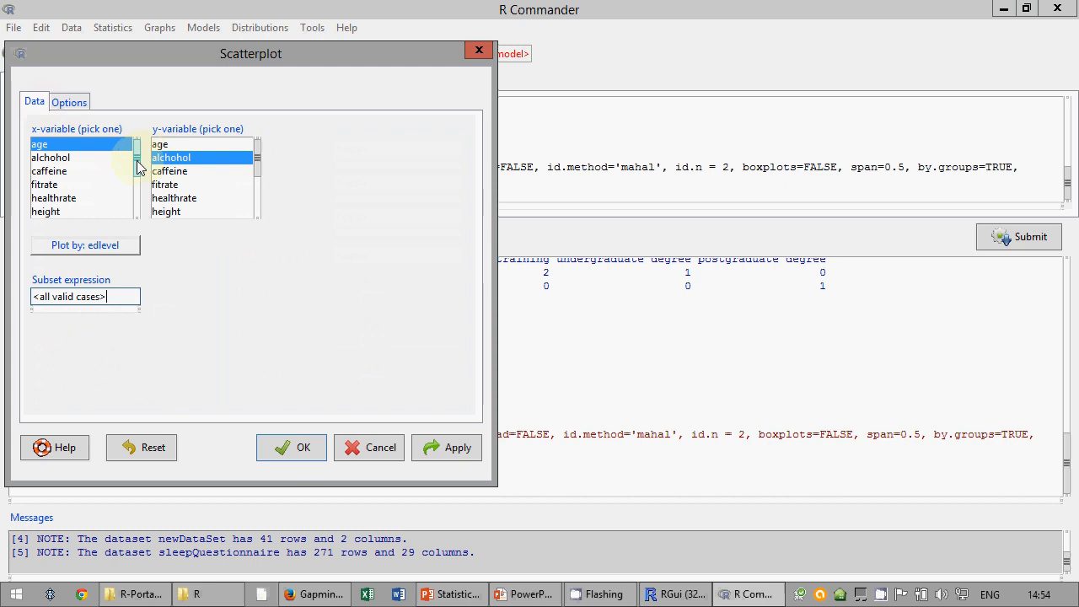
- Change the scatterplot's grouping variable to sex and plot the graph
left_click(99, 252)
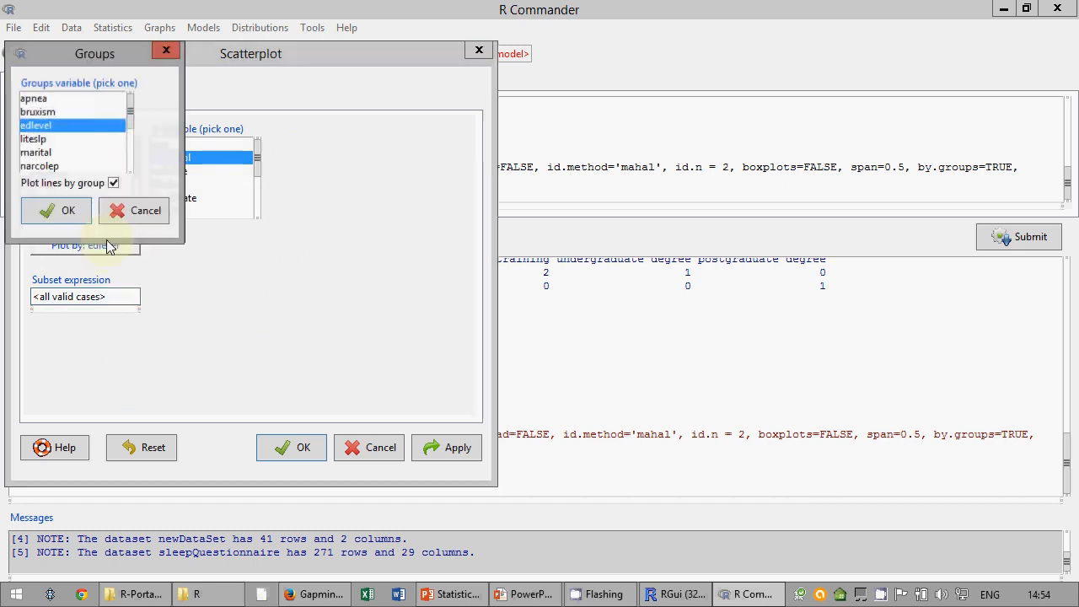
left_click_drag(128, 119, 129, 155)
left_click(34, 125)
left_click(50, 209)
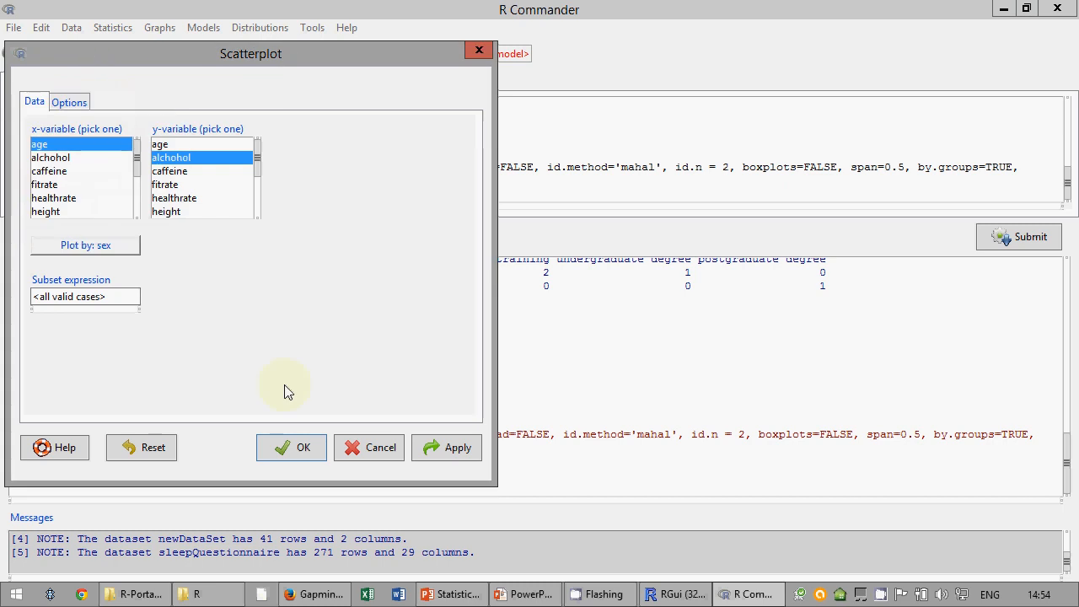
left_click(313, 442)
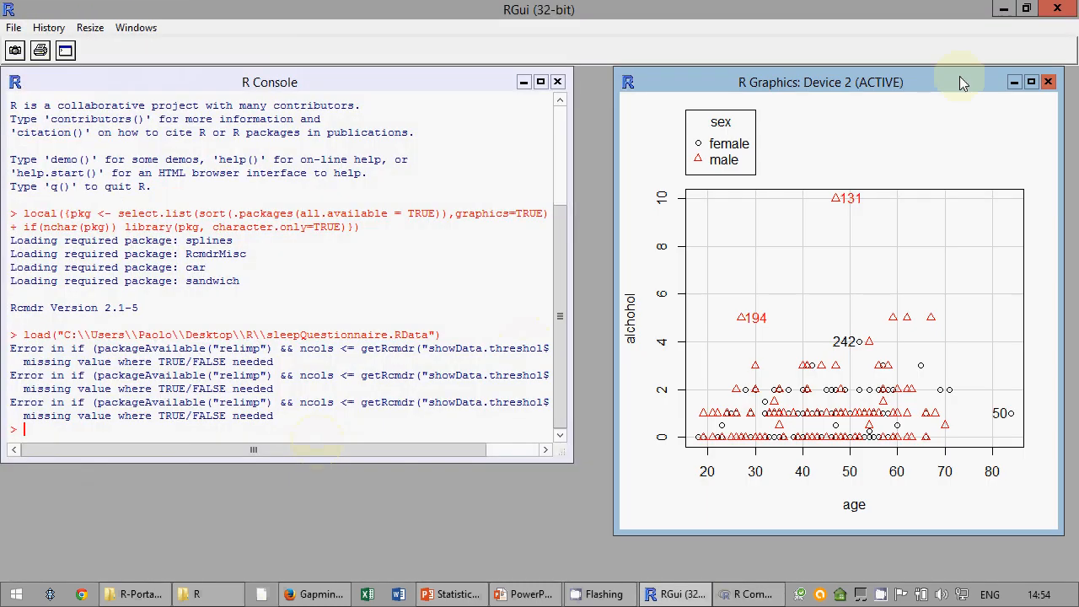
- Maximize the graph by sex, examine how female and male points are spread, and close the graph
left_click(1030, 82)
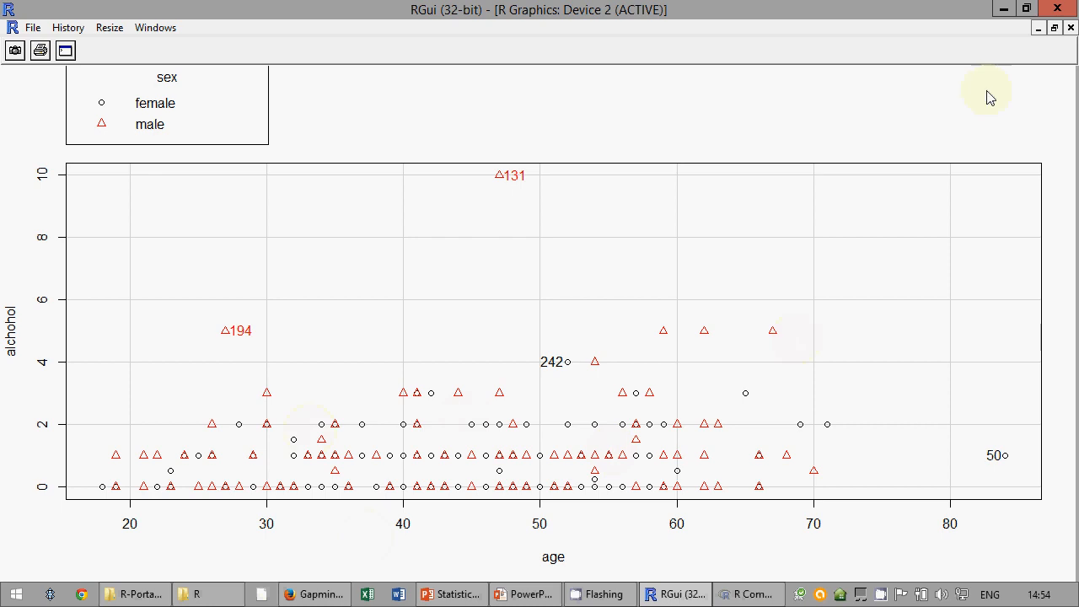
left_click(1071, 28)
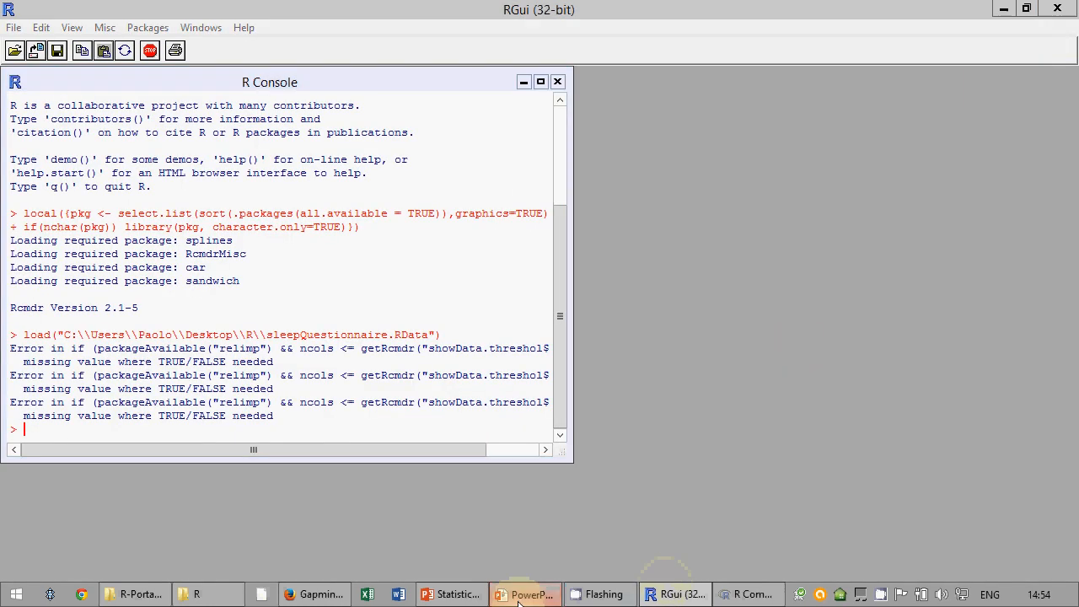
- Switch to the PowerPoint slide show, advance to the Restrict data set slide, and end the show
left_click(524, 593)
left_click(615, 452)
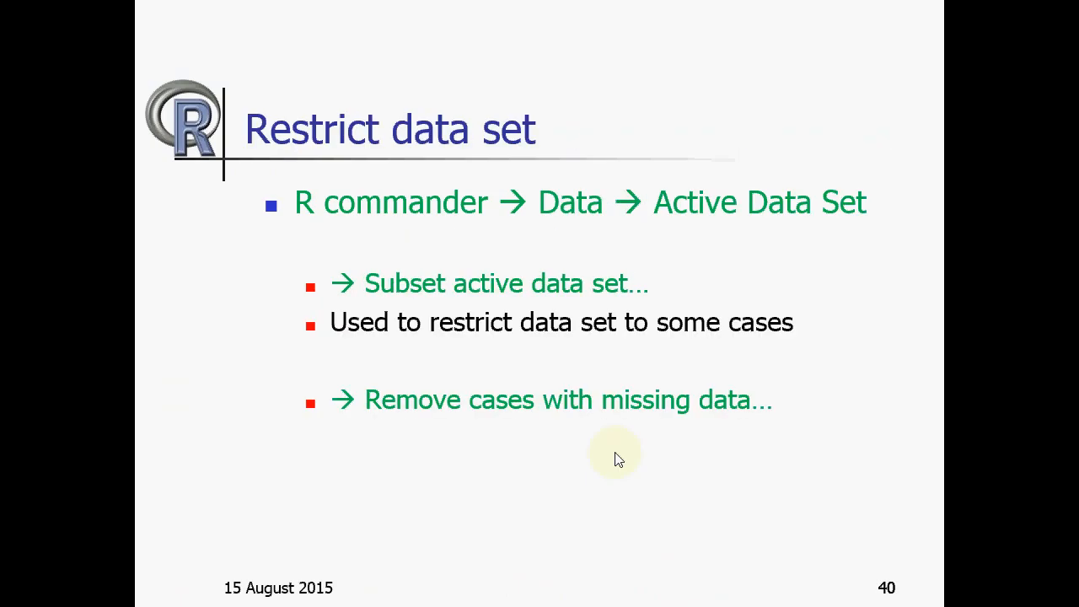
key("Escape")
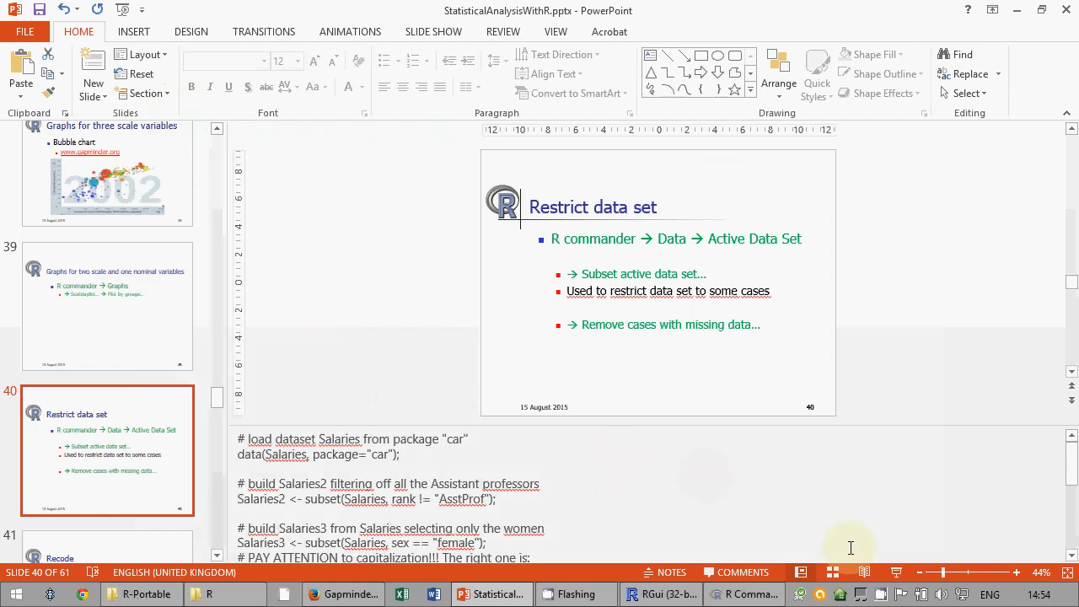
right_click(880, 594)
left_click(917, 553)
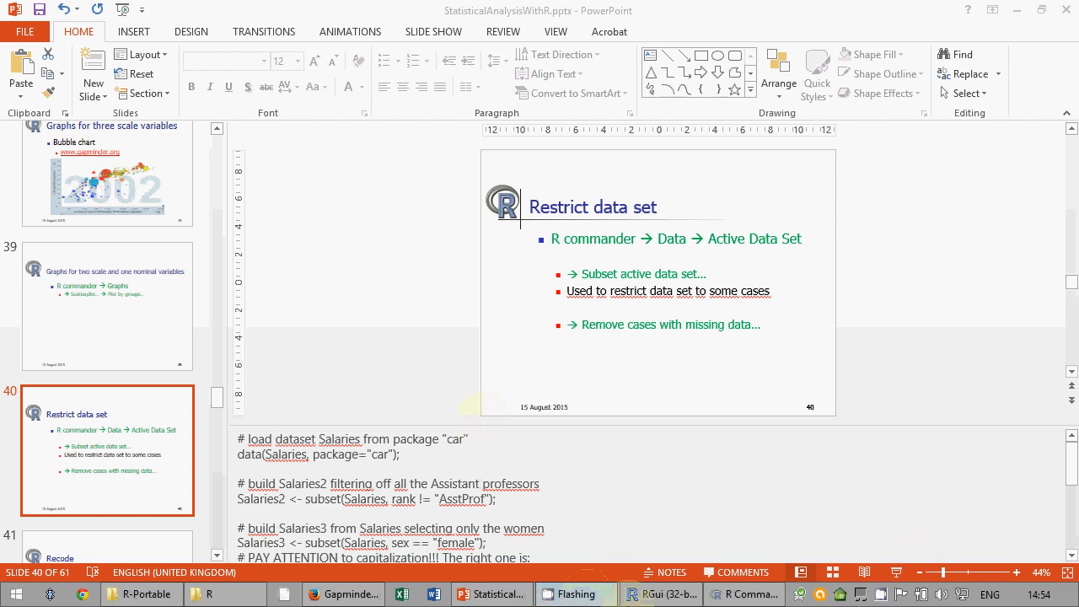
left_click(882, 595)
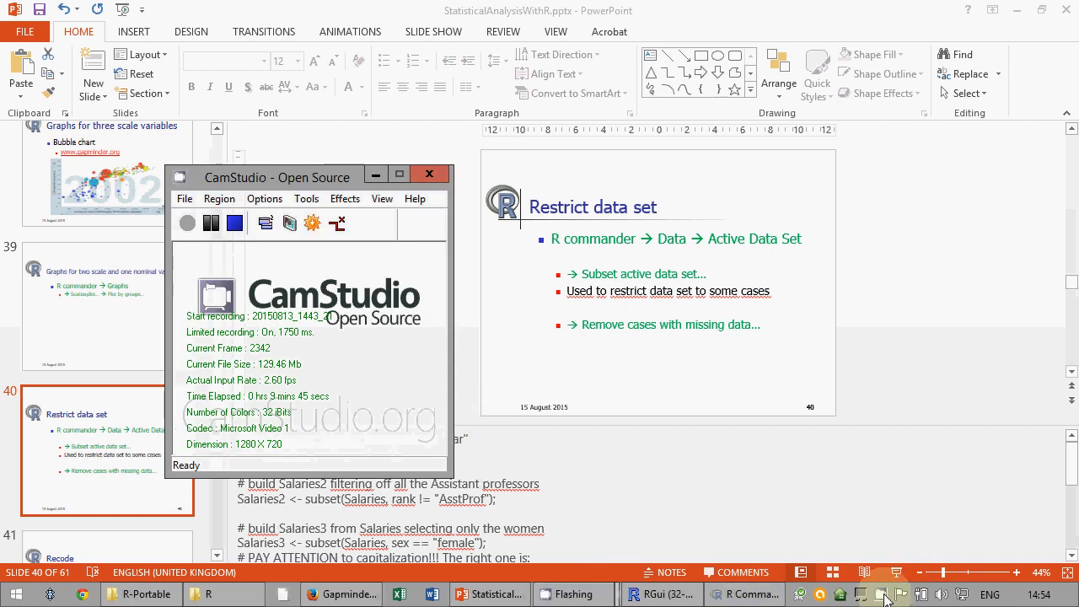